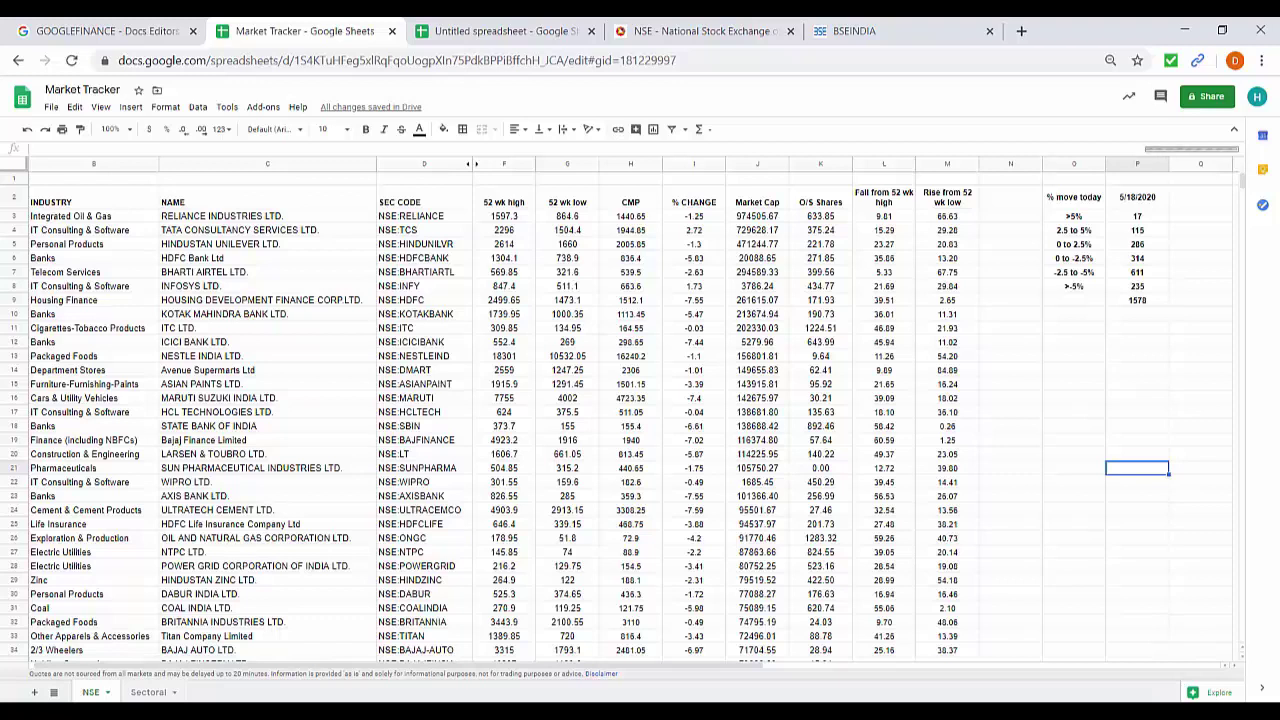
# Switch to the GOOGLEFINANCE help page and review the function's syntax and its real-time attributes such as "price".
pyautogui.click(94, 202)
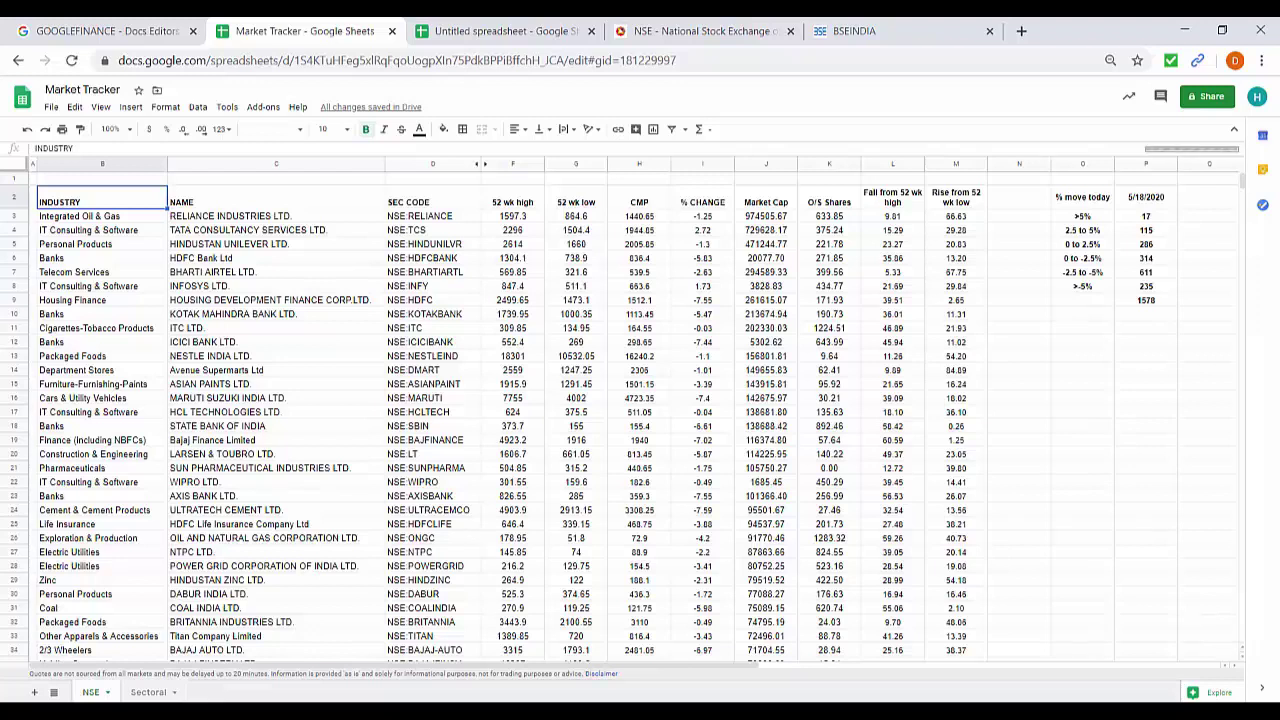
pyautogui.click(35, 22)
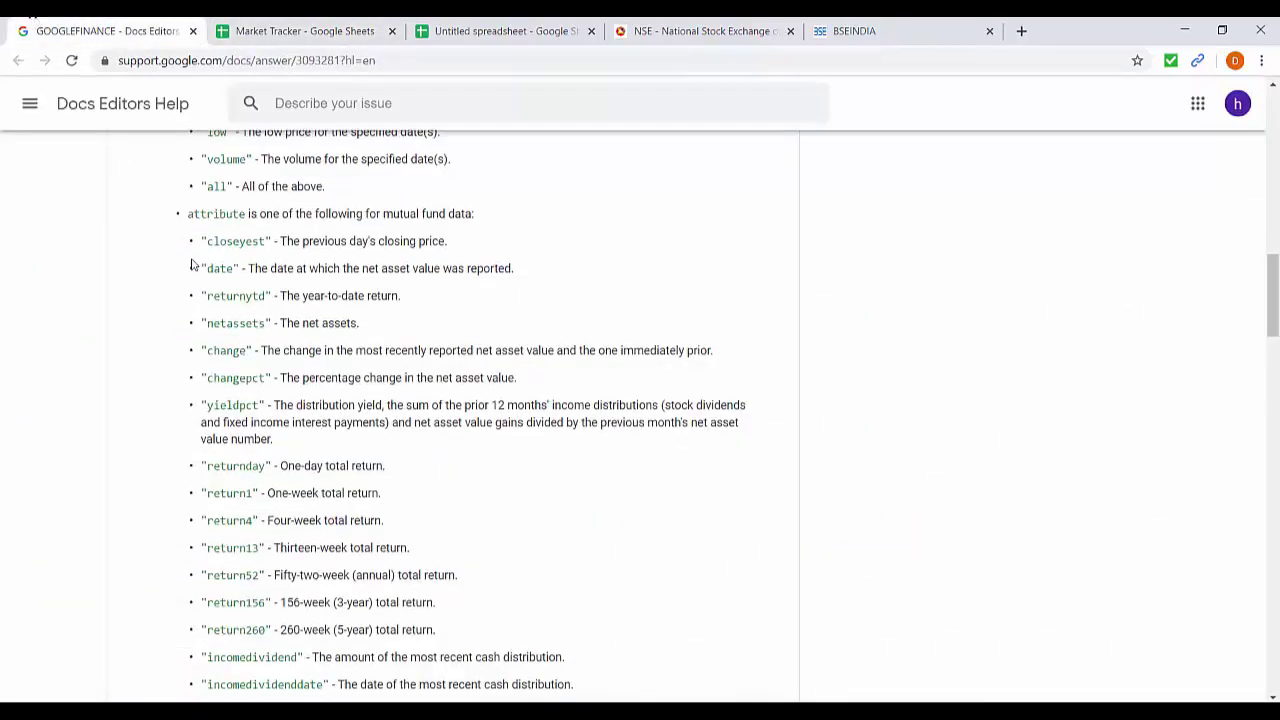
pyautogui.scroll(7, 193, 265)
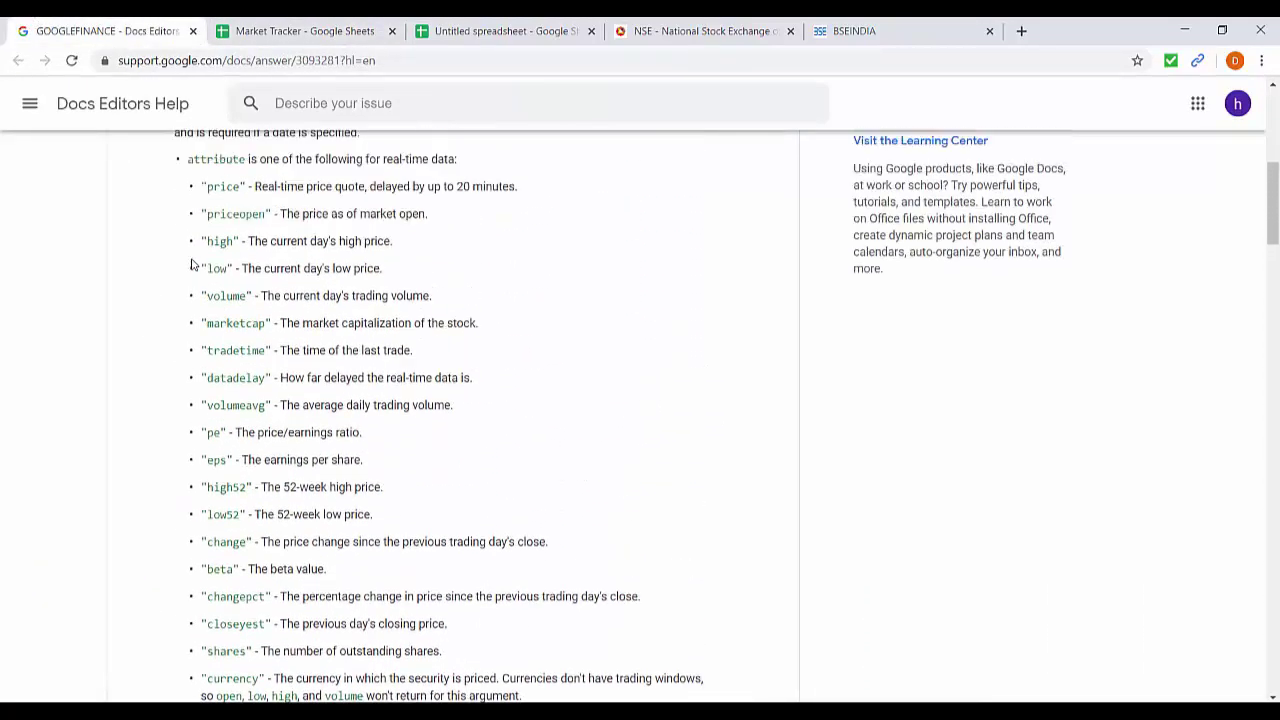
pyautogui.scroll(4, 193, 265)
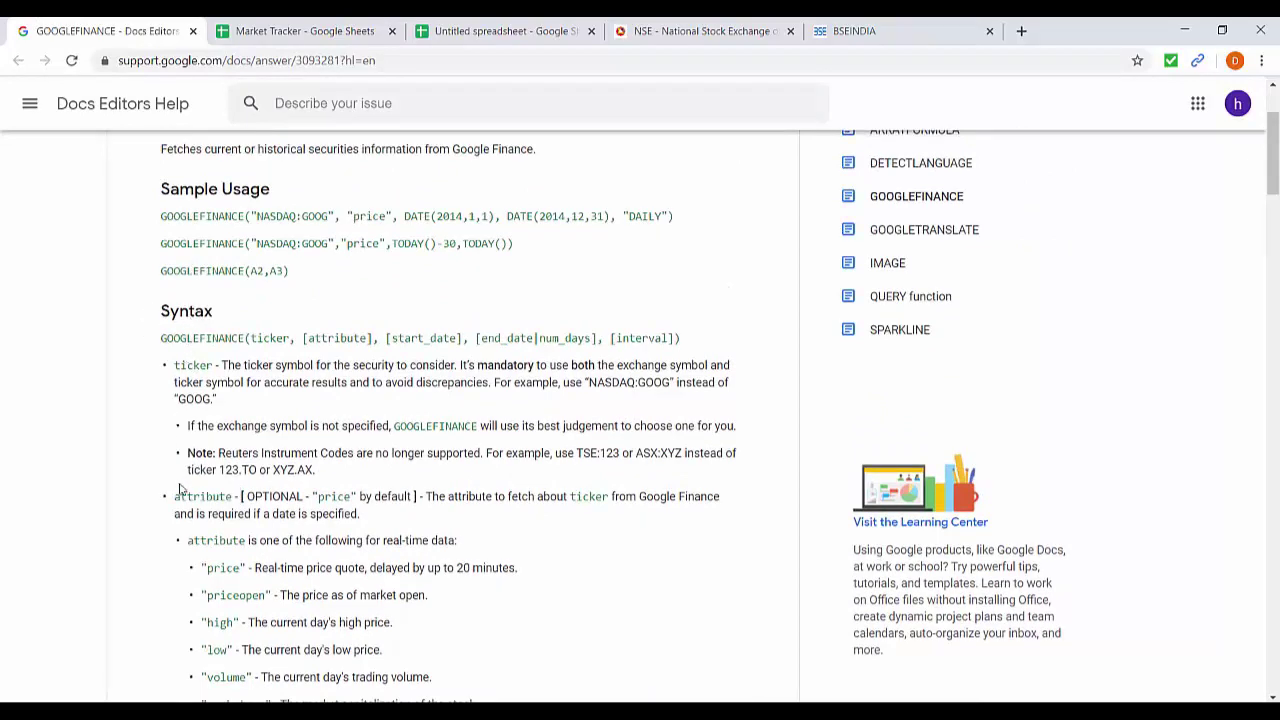
pyautogui.scroll(-1, 176, 482)
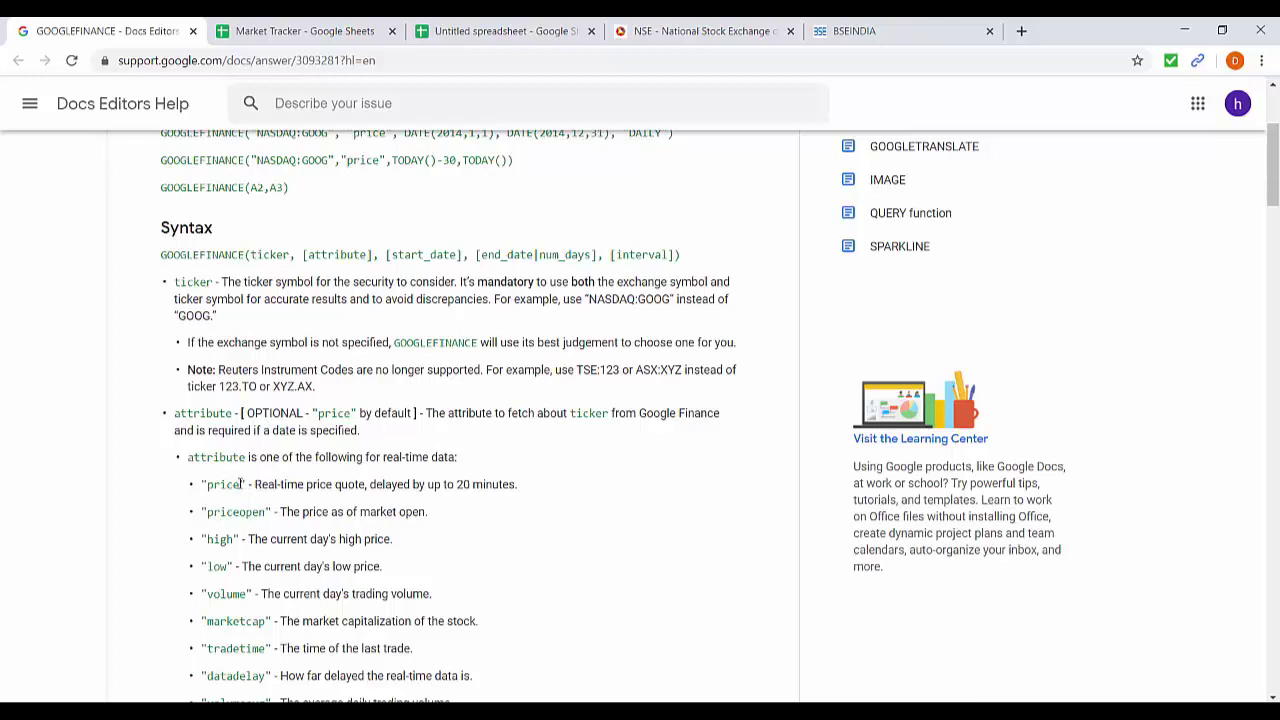
pyautogui.moveTo(240, 484); pyautogui.dragTo(205, 488)
pyautogui.moveTo(162, 254); pyautogui.dragTo(290, 254)
pyautogui.click(340, 276)
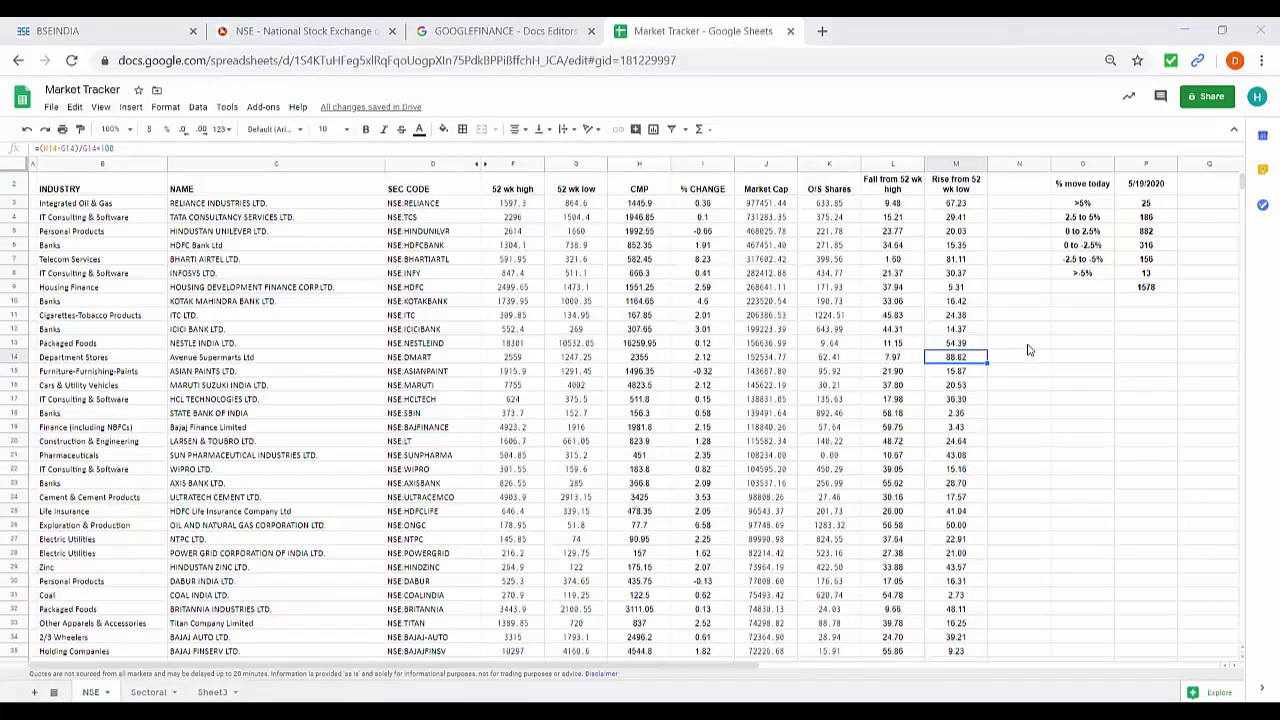
# Compare the Market Tracker headers from 52 wk high to O/S Shares with the real-time attributes on the GOOGLEFINANCE help page.
pyautogui.click(1028, 348)
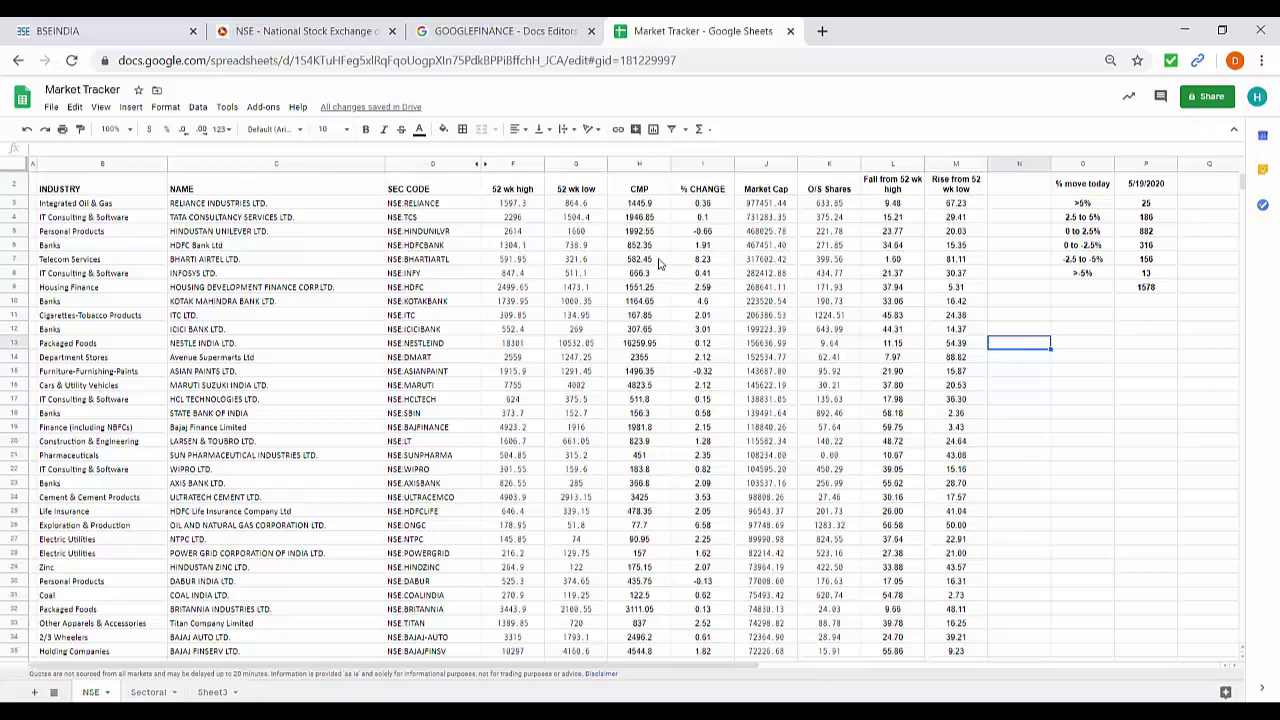
pyautogui.click(496, 188)
pyautogui.moveTo(496, 188); pyautogui.dragTo(828, 190)
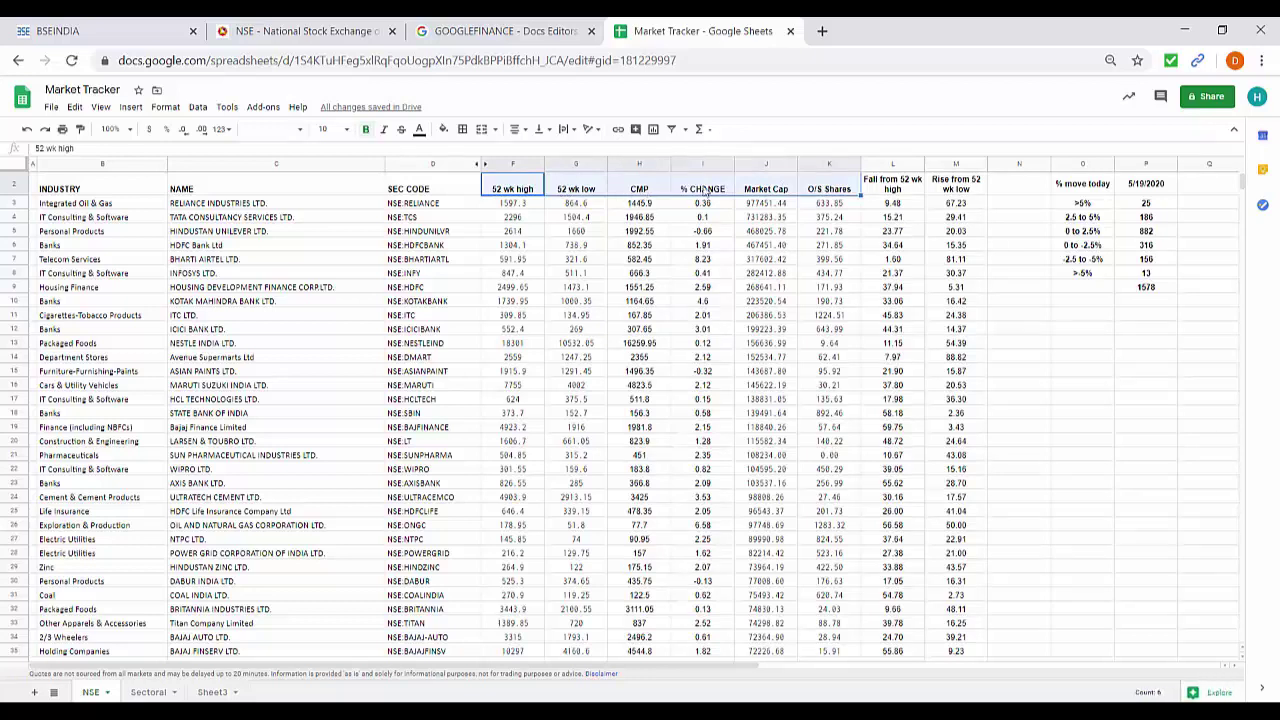
pyautogui.click(767, 196)
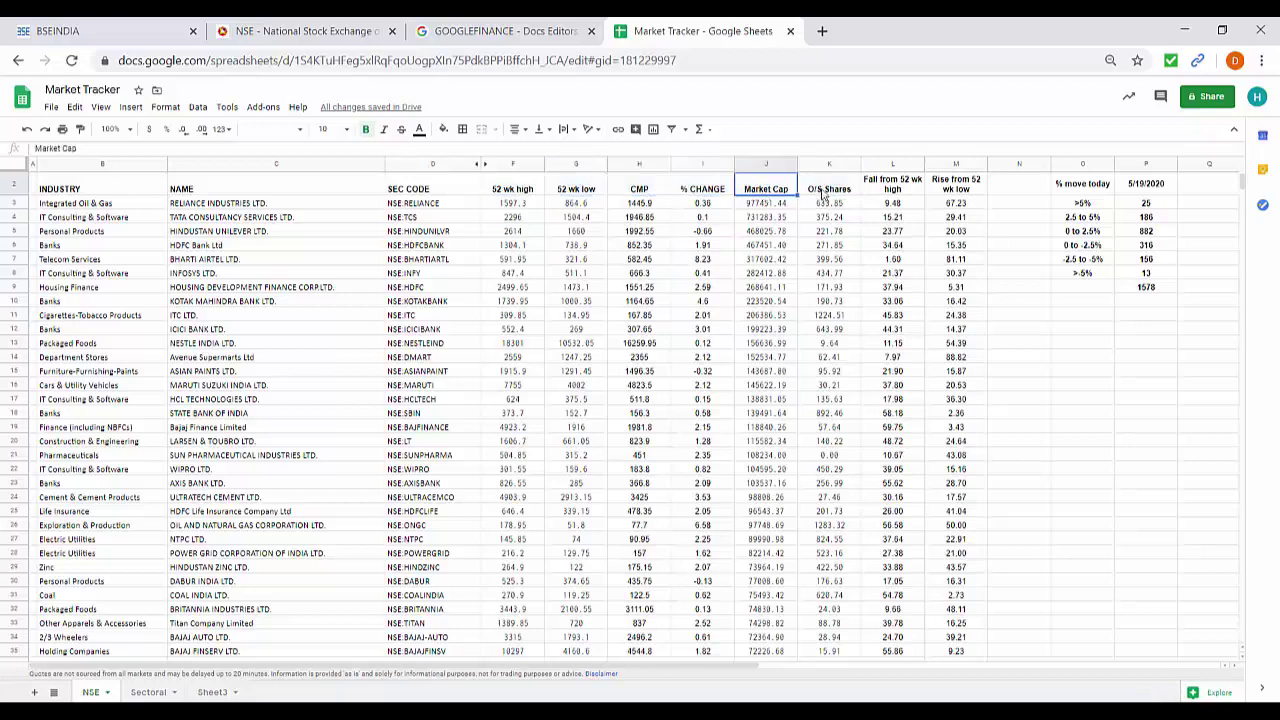
pyautogui.click(824, 194)
pyautogui.click(488, 36)
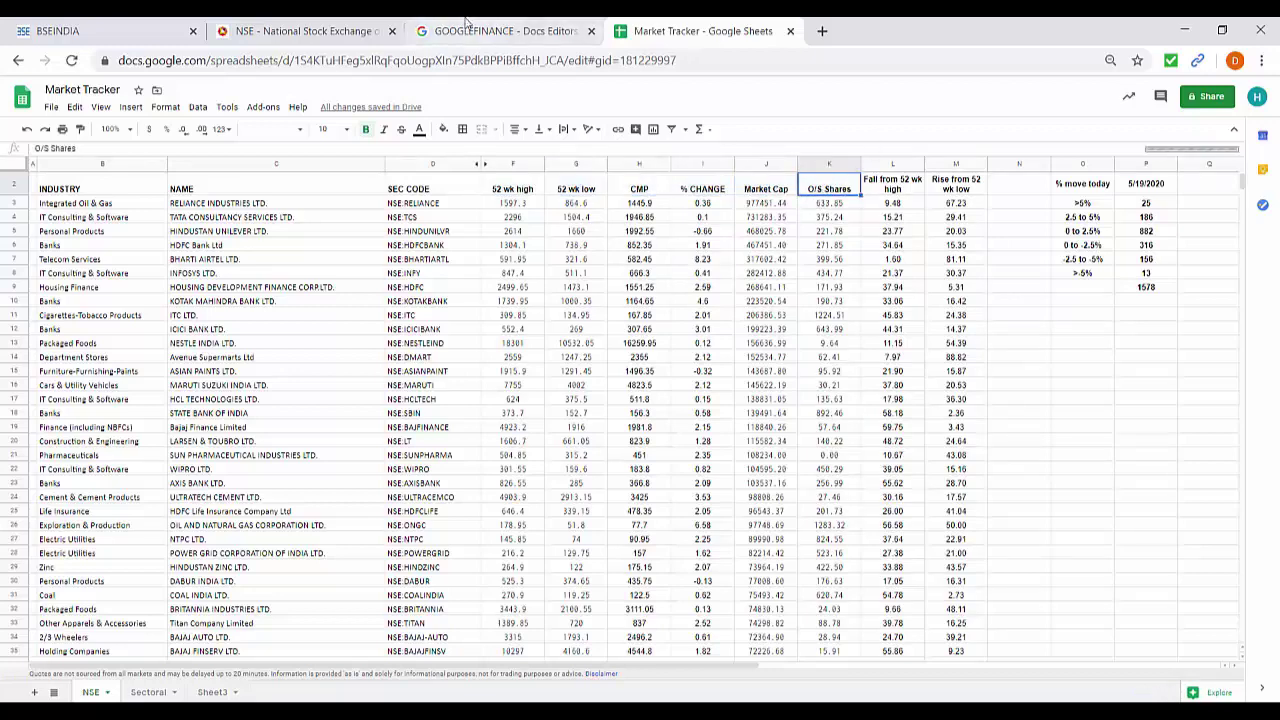
pyautogui.scroll(-3, 225, 424)
pyautogui.scroll(2, 237, 340)
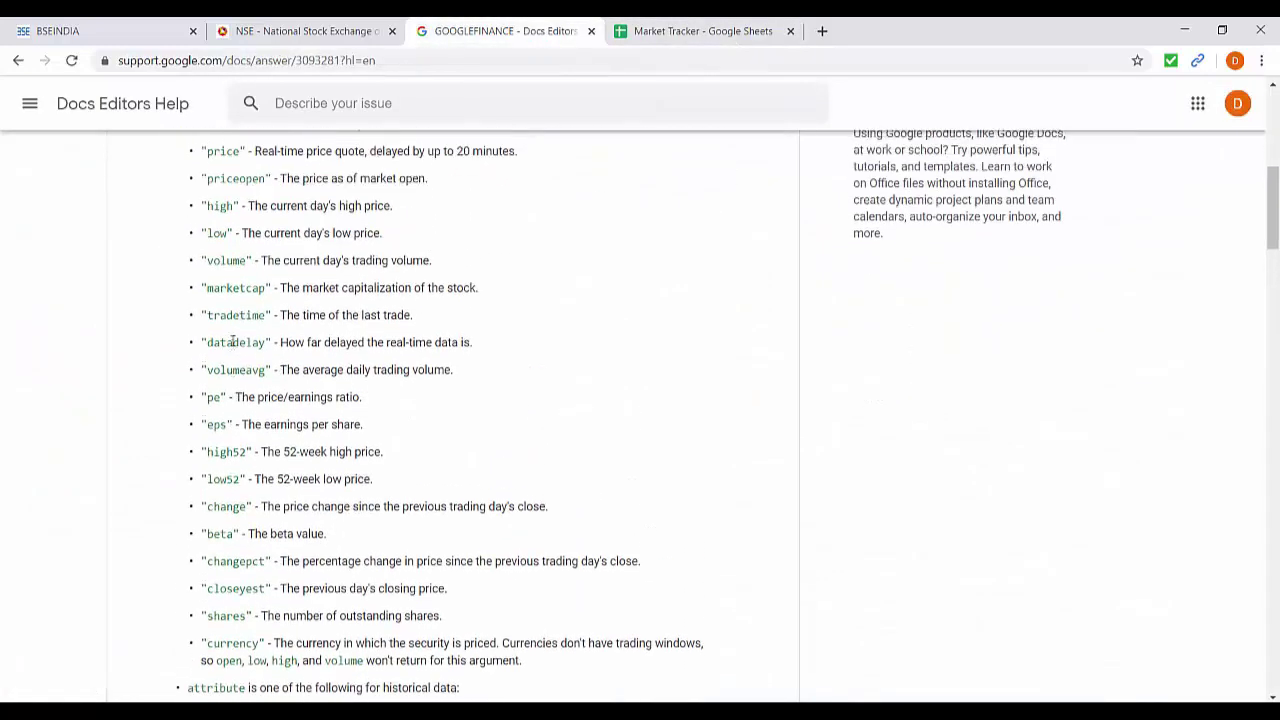
# Return to the Market Tracker spreadsheet and unhide column E between the SEC CODE and 52 wk high columns.
pyautogui.click(665, 31)
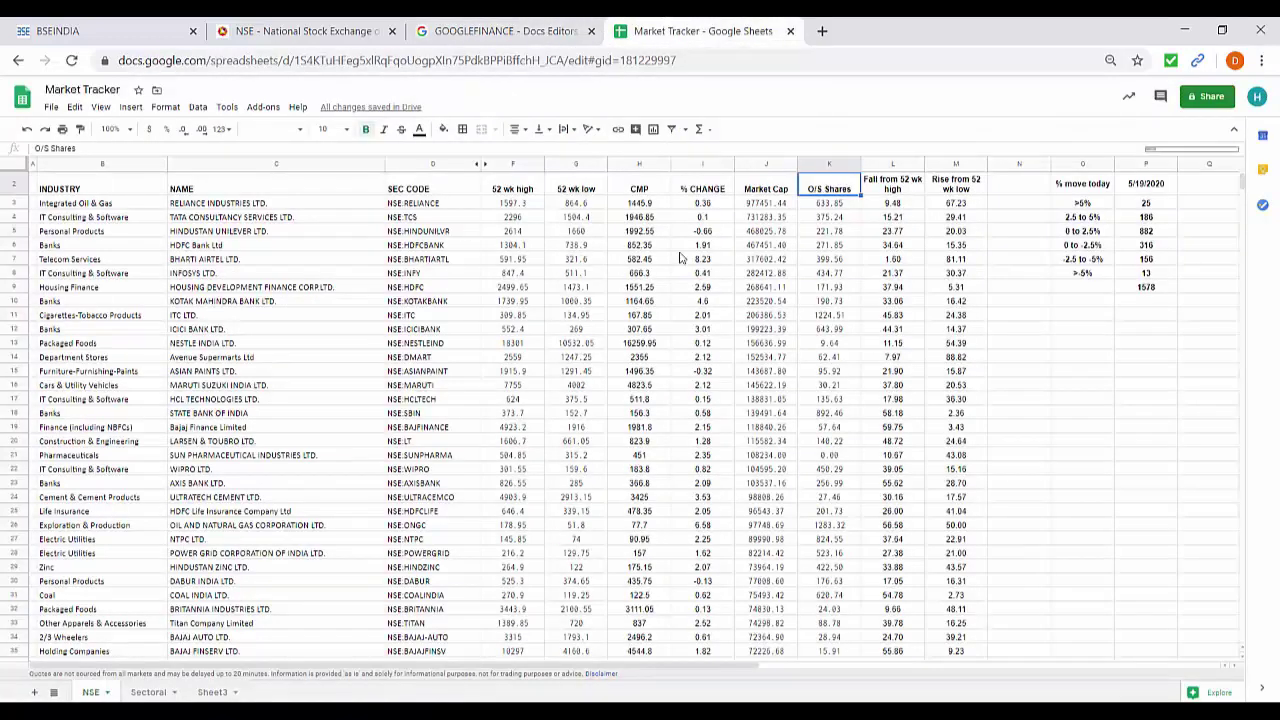
pyautogui.click(513, 205)
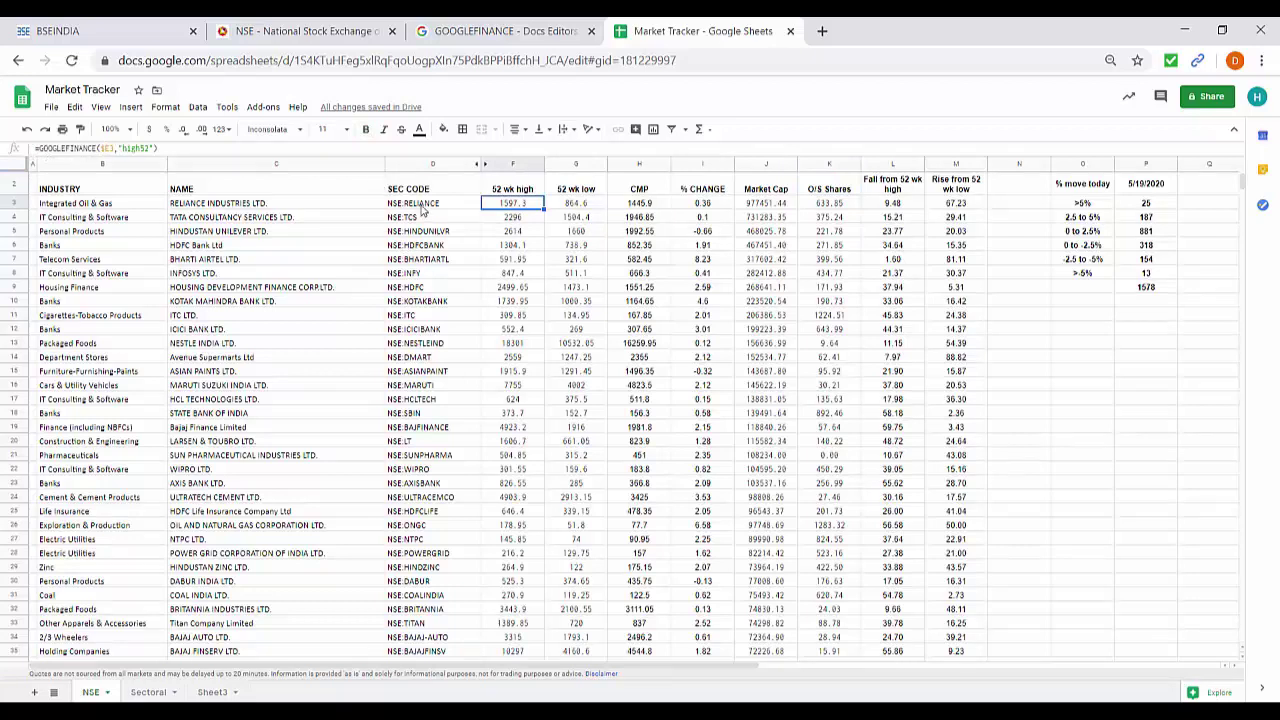
pyautogui.click(485, 163)
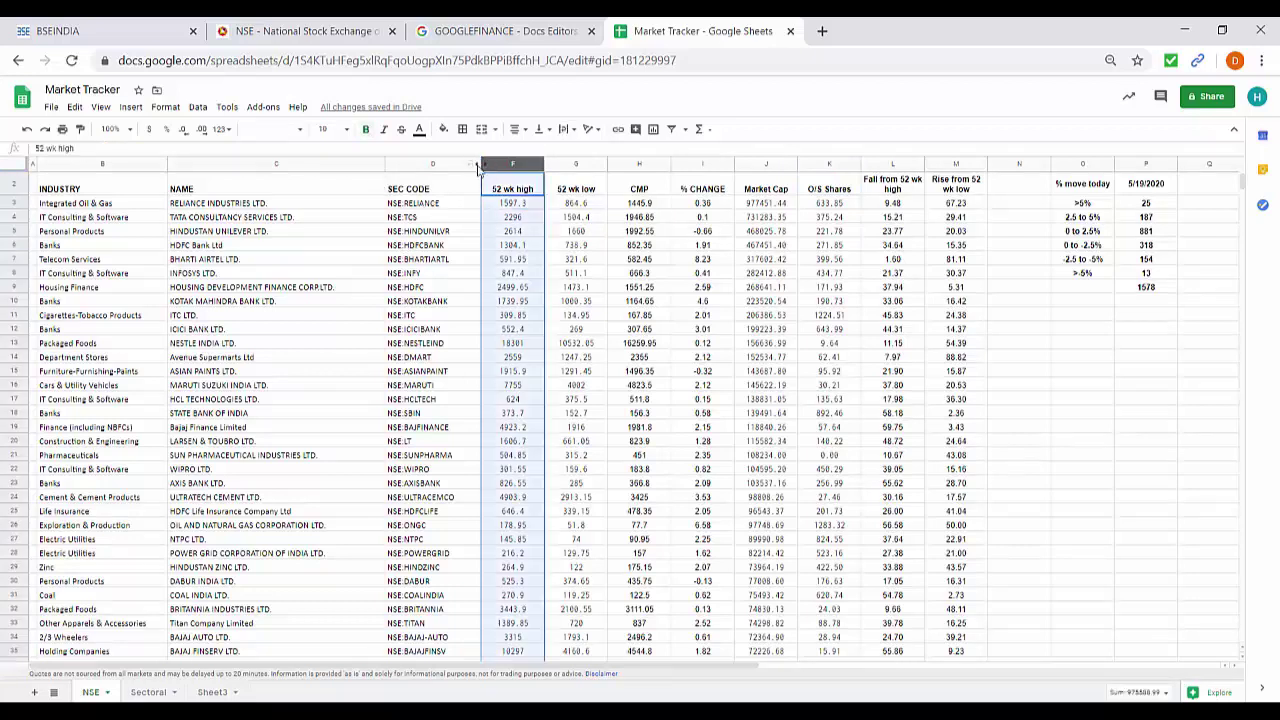
pyautogui.click(483, 162)
# Examine the 52 wk high formula for Reliance Industries, including its code reference and "high52" attribute, alongside the NSE and BSE code cells.
pyautogui.click(577, 218)
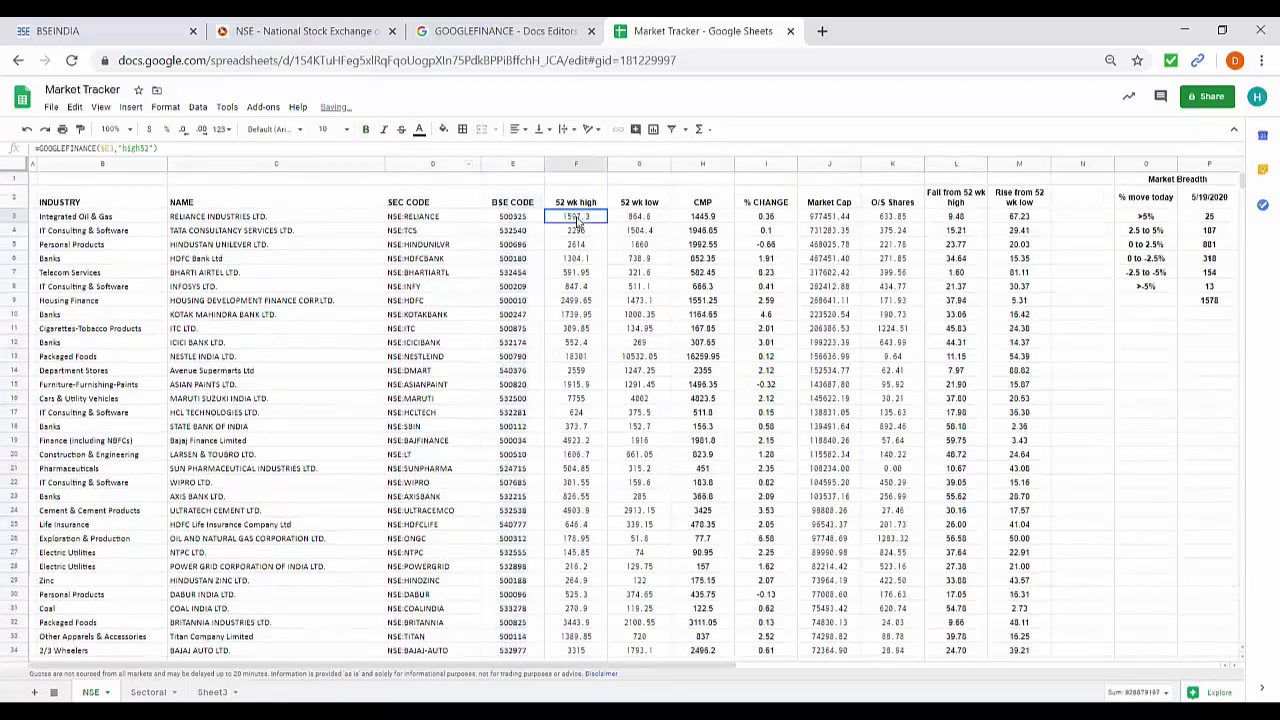
pyautogui.click(505, 220)
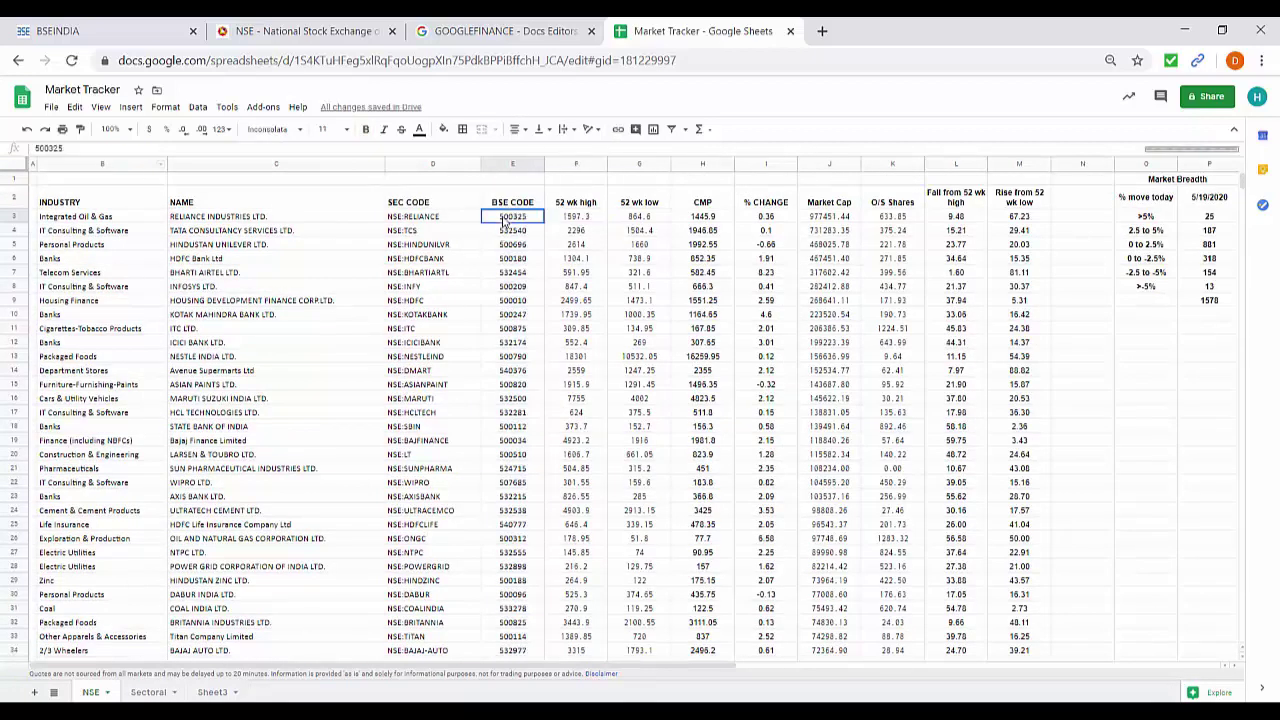
pyautogui.click(413, 222)
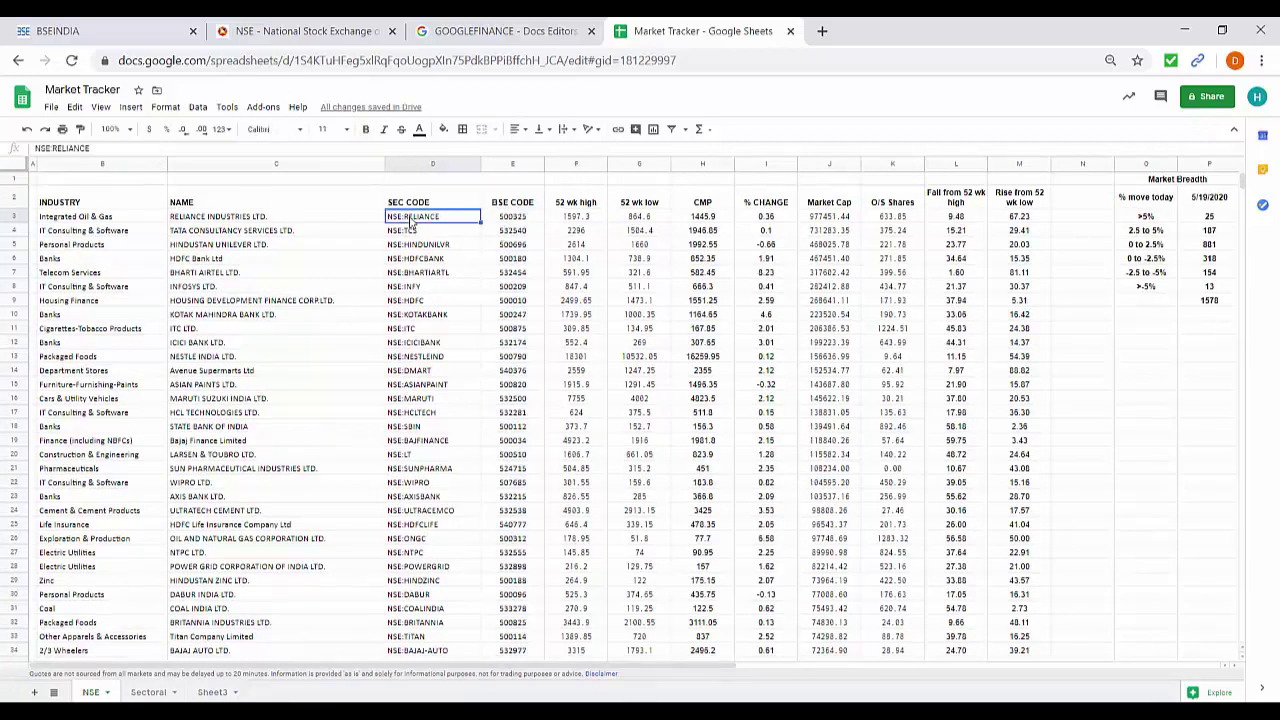
pyautogui.click(511, 222)
pyautogui.click(580, 217)
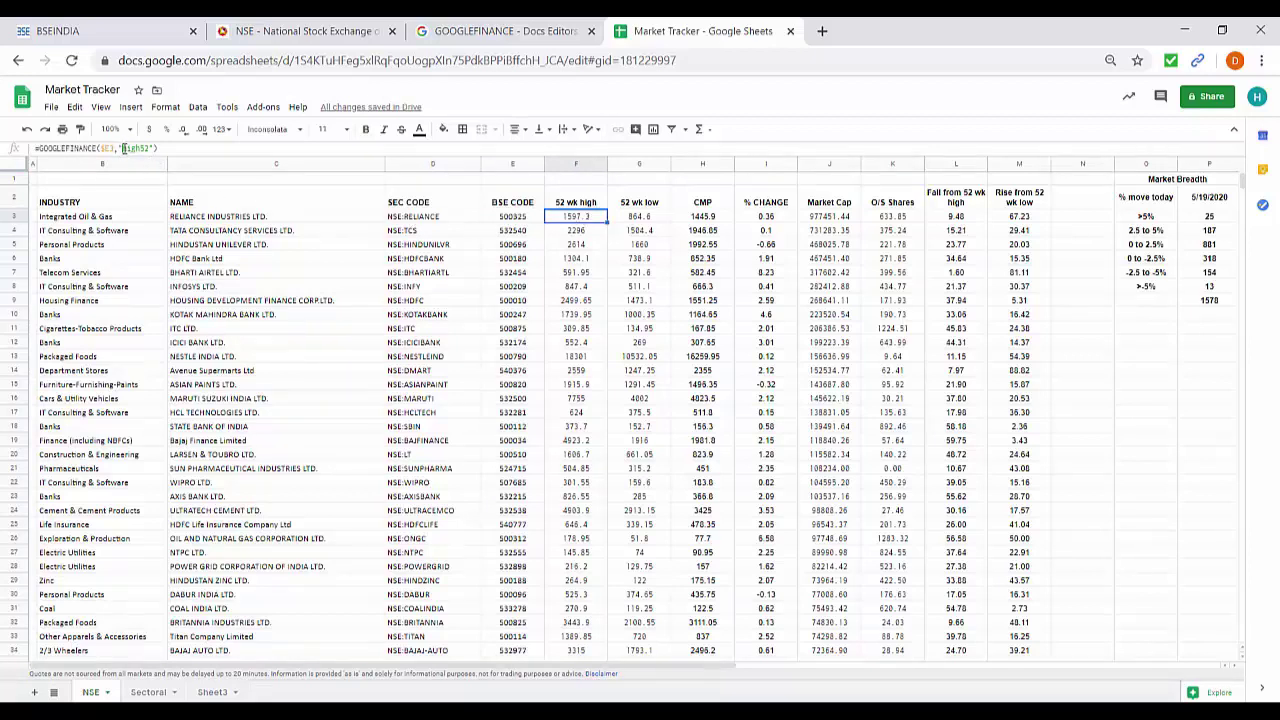
pyautogui.moveTo(122, 148); pyautogui.dragTo(149, 148)
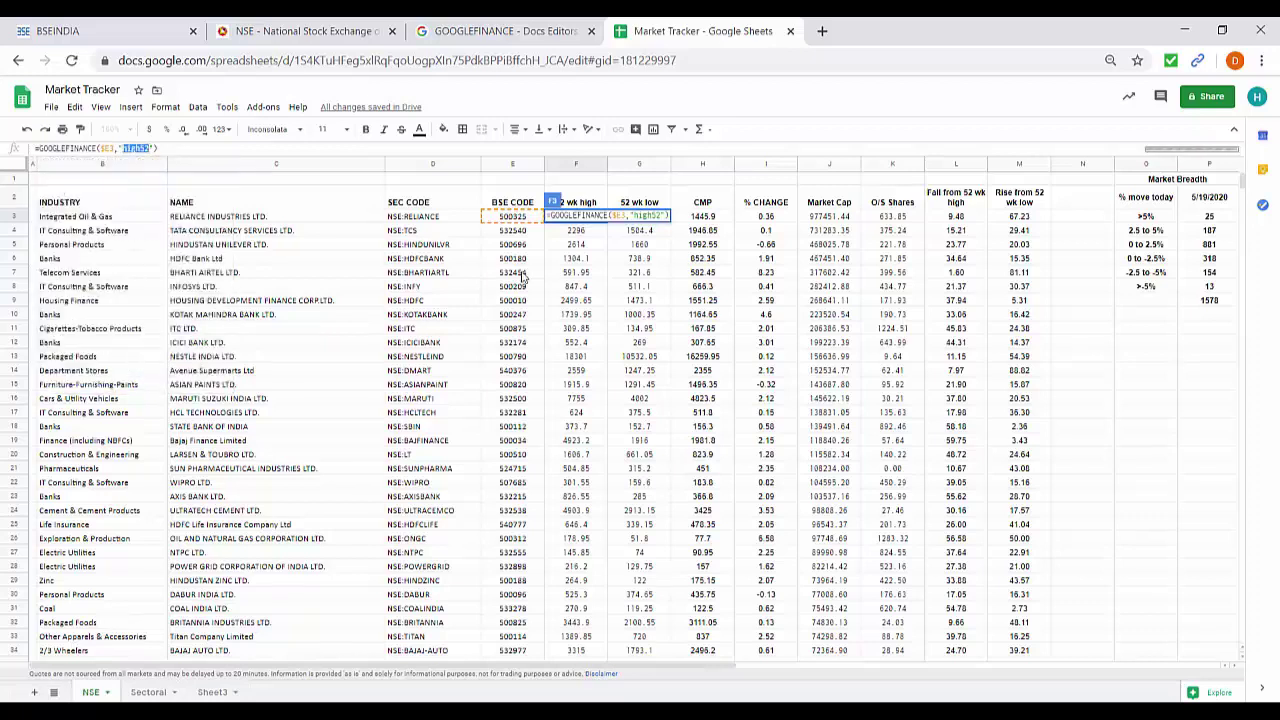
pyautogui.click(573, 242)
pyautogui.click(575, 216)
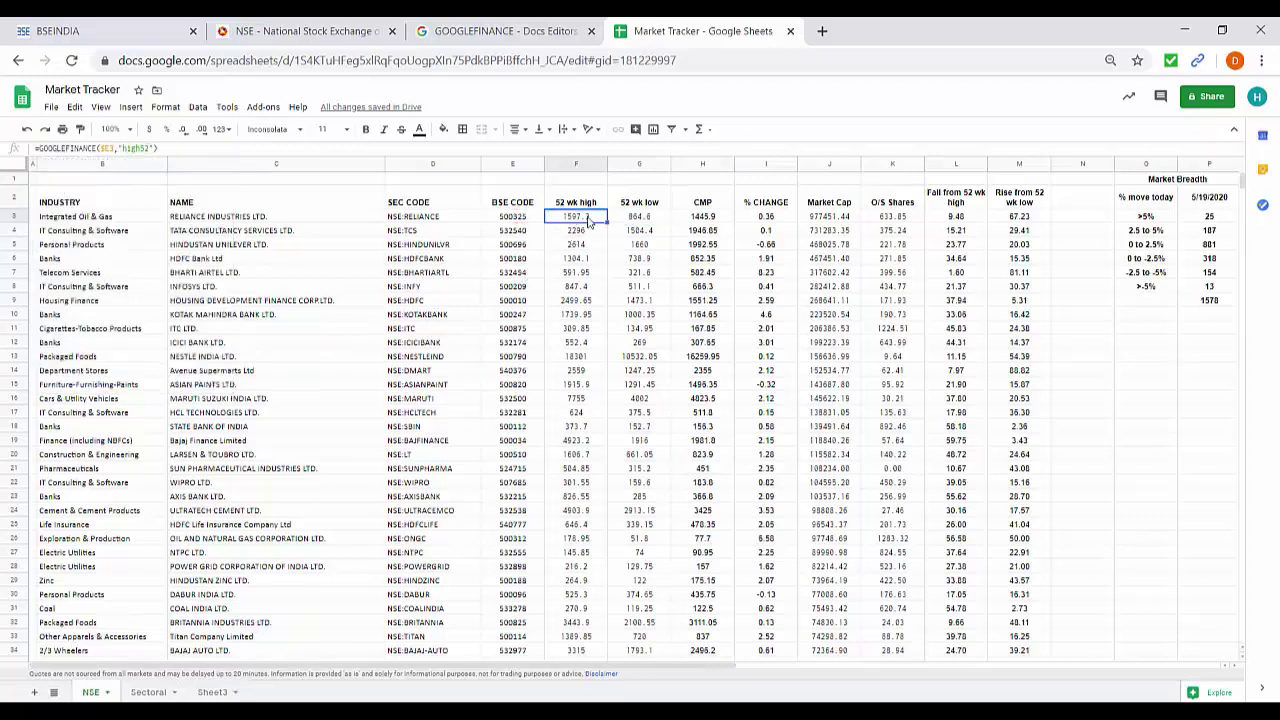
# Inspect the Reliance row's formulas from 52 wk low through O/S Shares, plus the fall from 52 wk high and rise from 52 wk low.
pyautogui.click(645, 219)
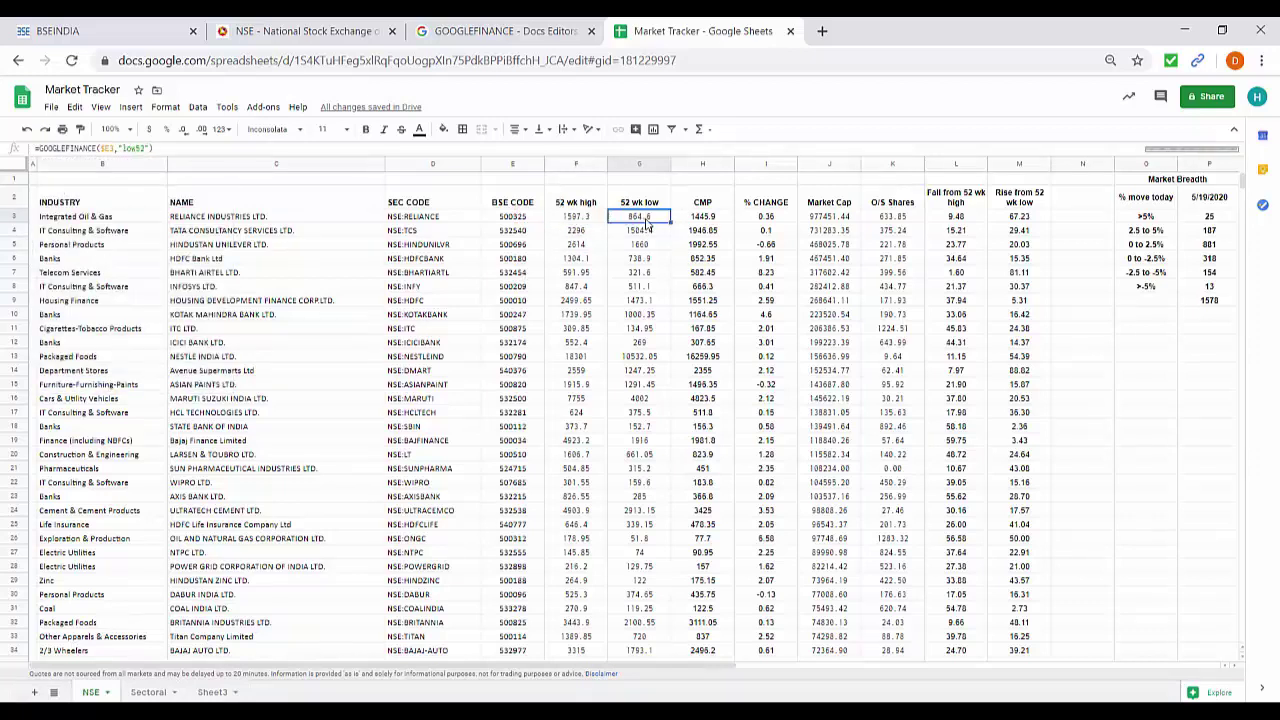
pyautogui.press('Right')
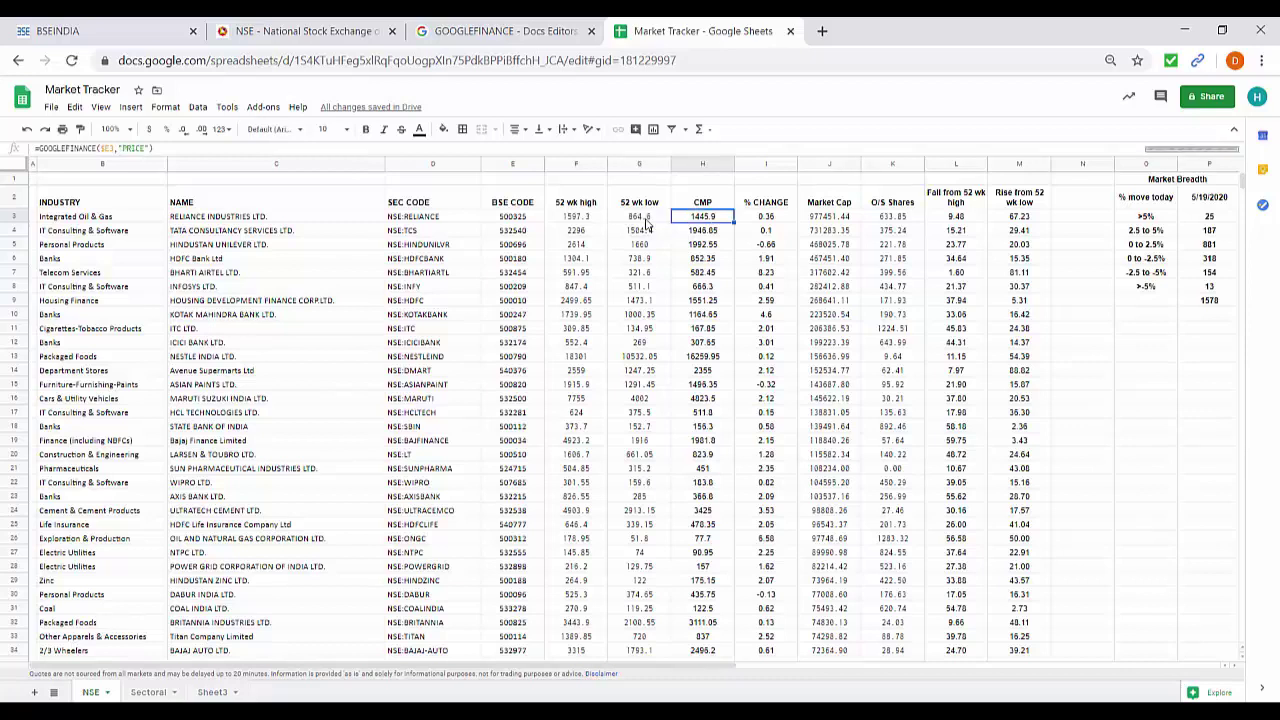
pyautogui.press('Right')
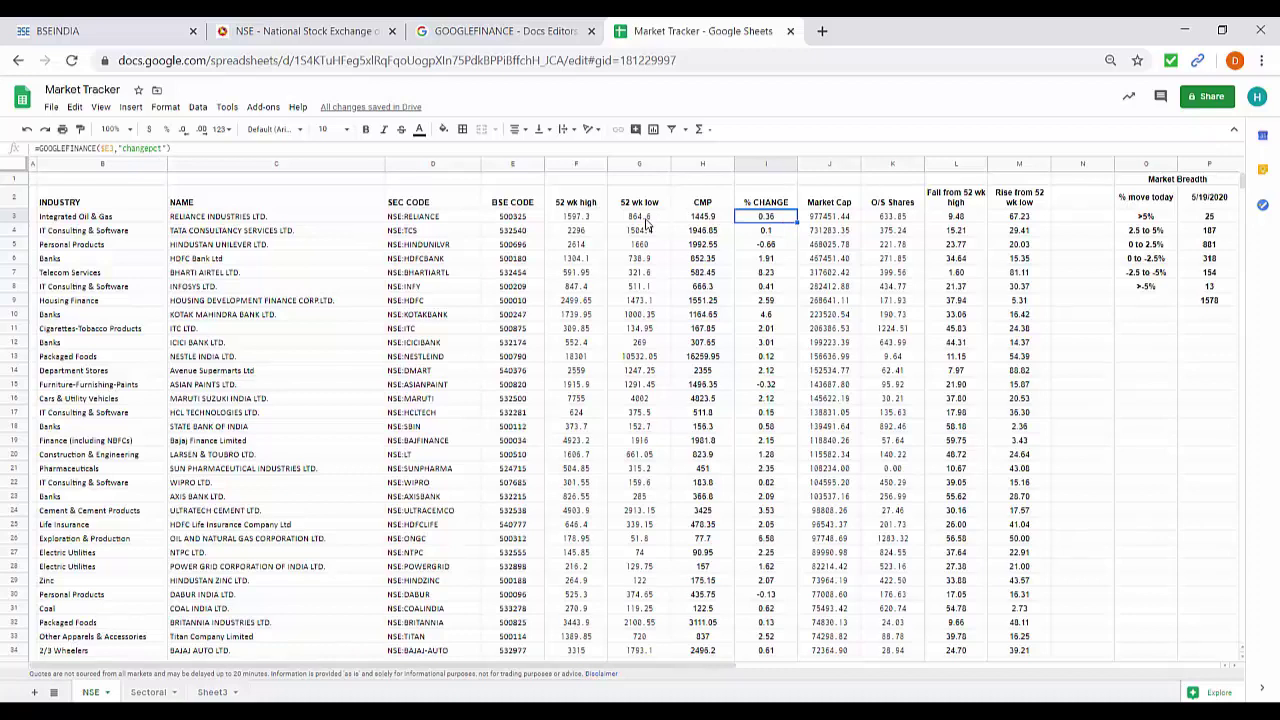
pyautogui.press('Right')
pyautogui.press('Right')
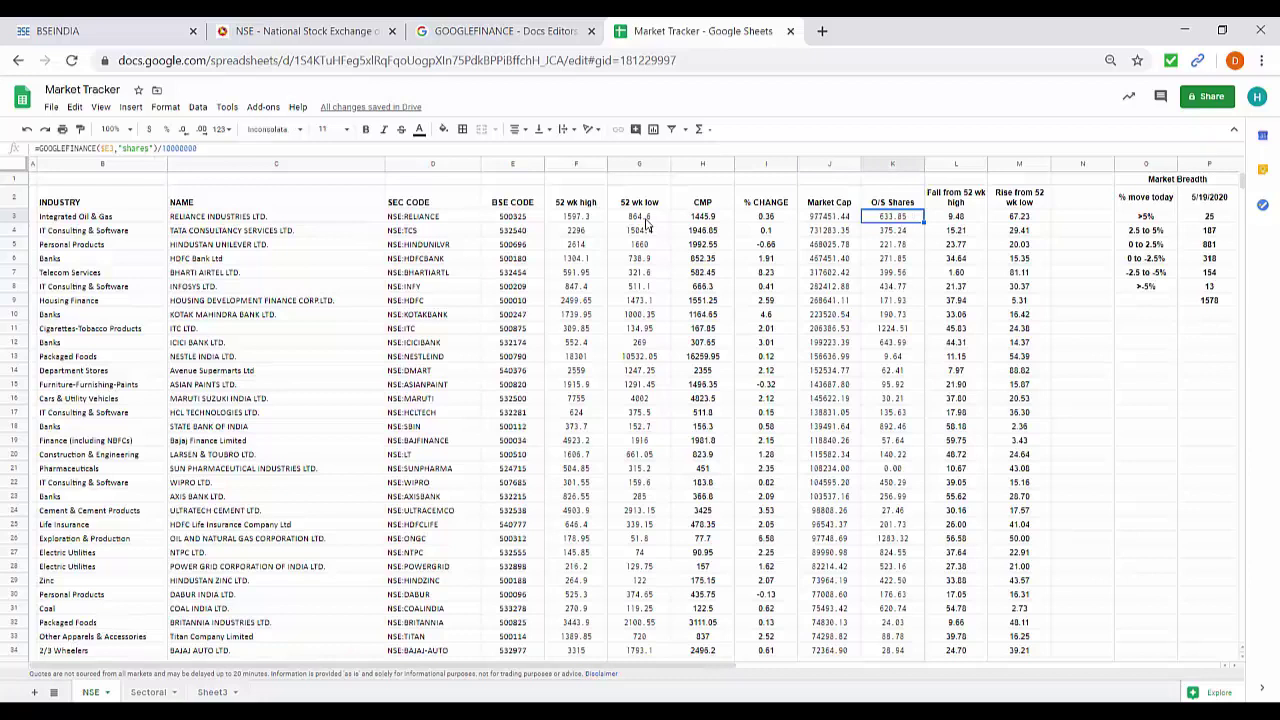
pyautogui.click(962, 222)
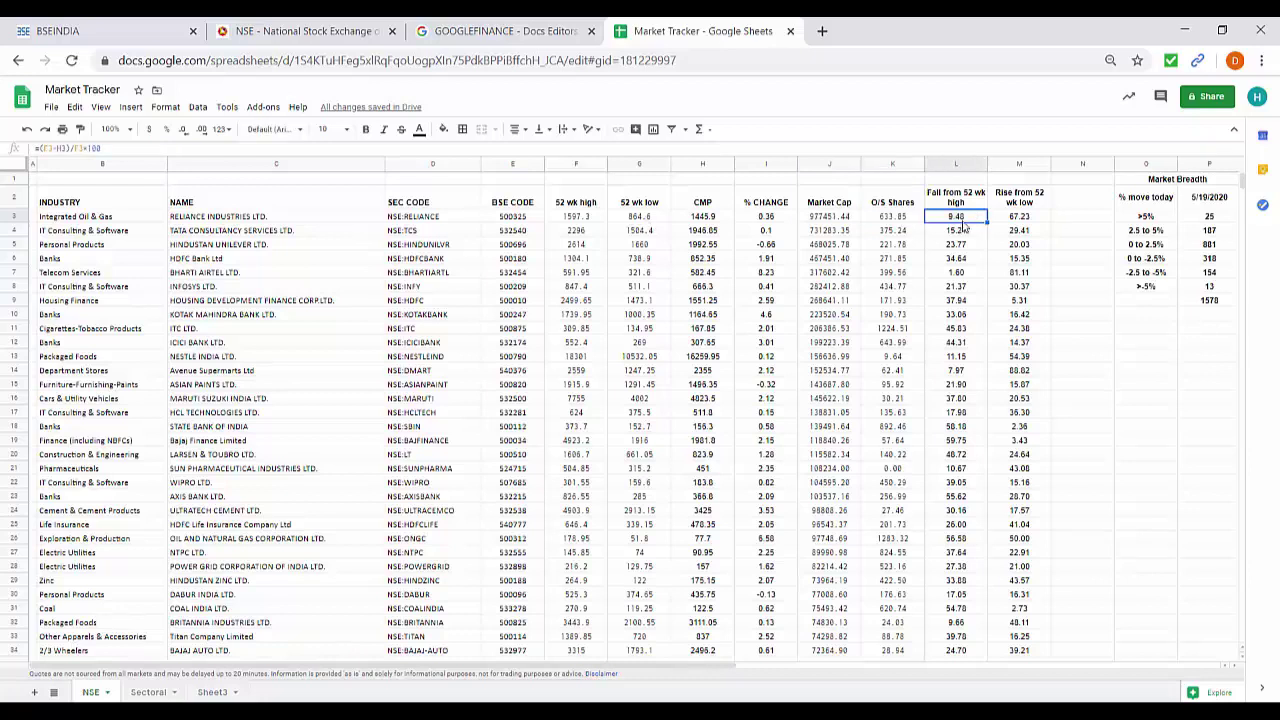
pyautogui.moveTo(960, 163); pyautogui.dragTo(1020, 162)
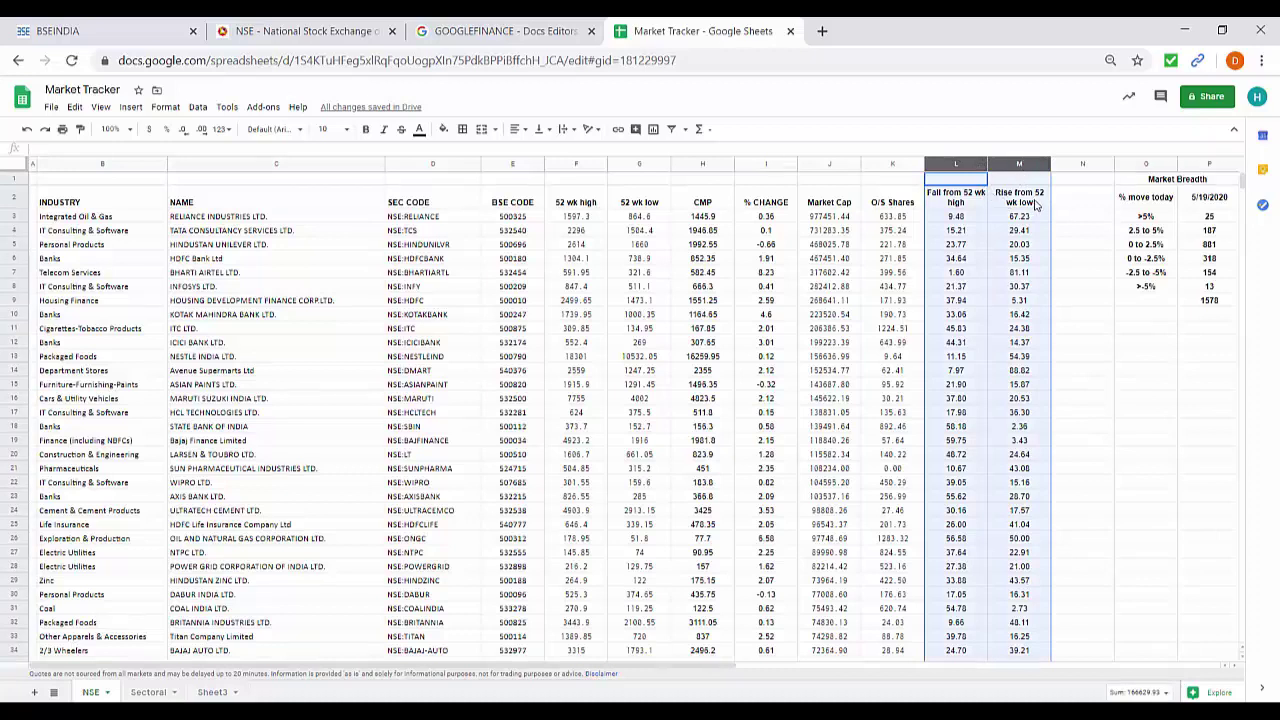
pyautogui.click(965, 219)
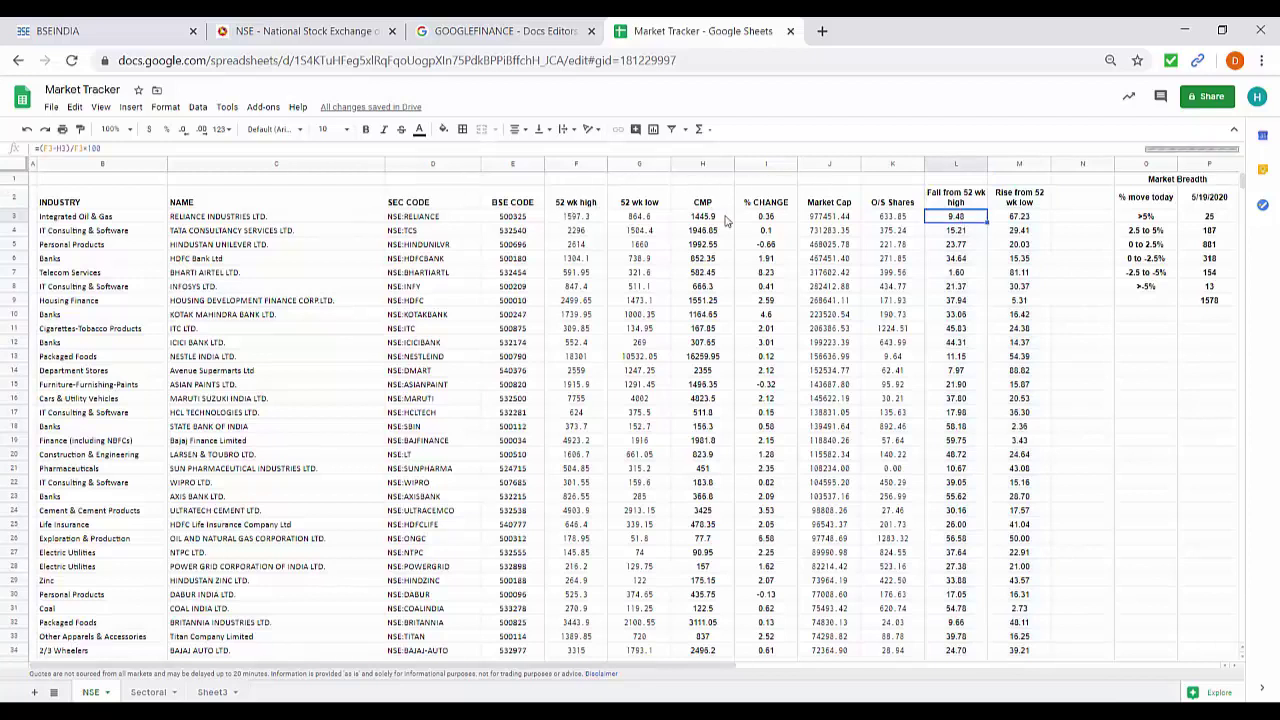
pyautogui.click(1035, 222)
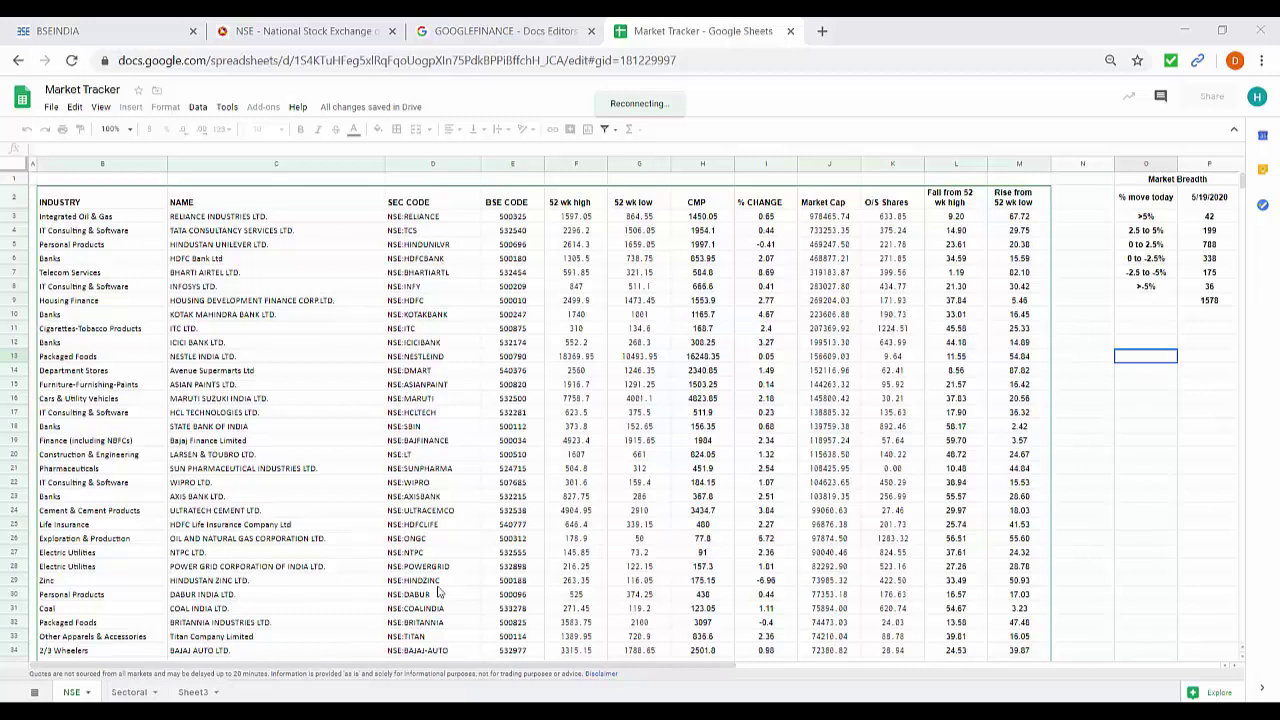
# Switch to the BSE List of Securities page and list all securities in the Equity segment.
pyautogui.click(108, 22)
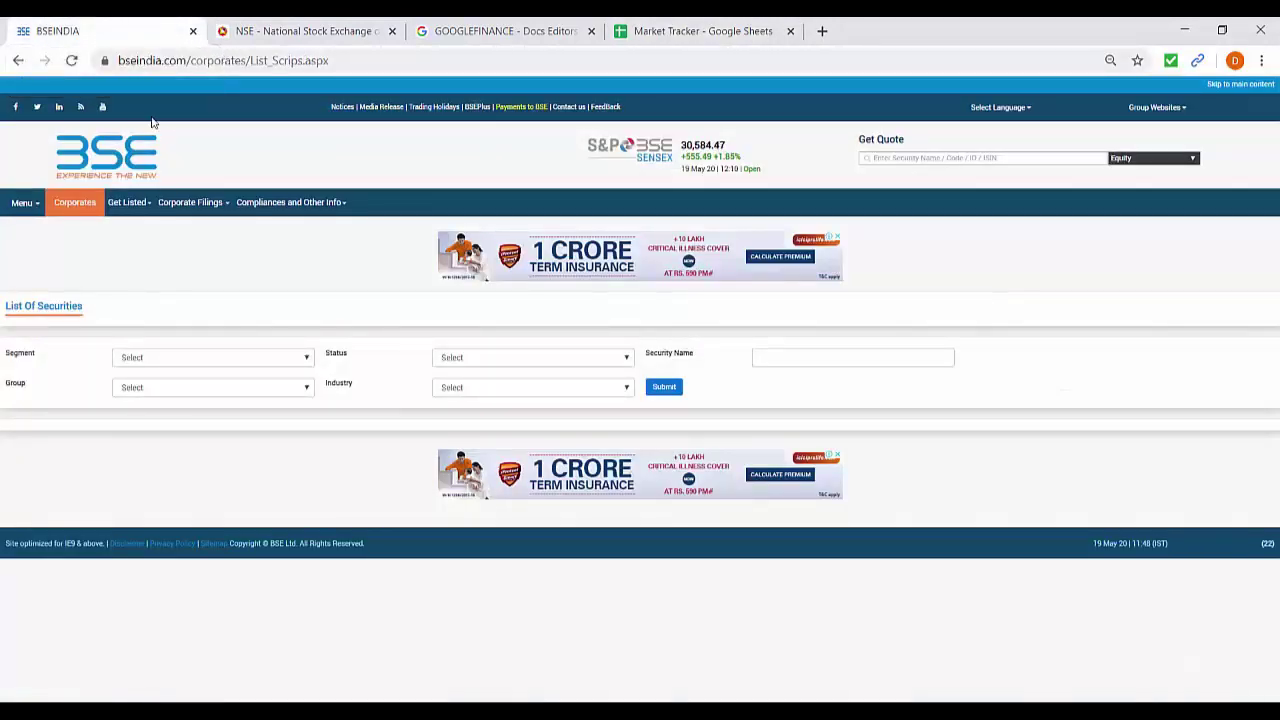
pyautogui.click(194, 60)
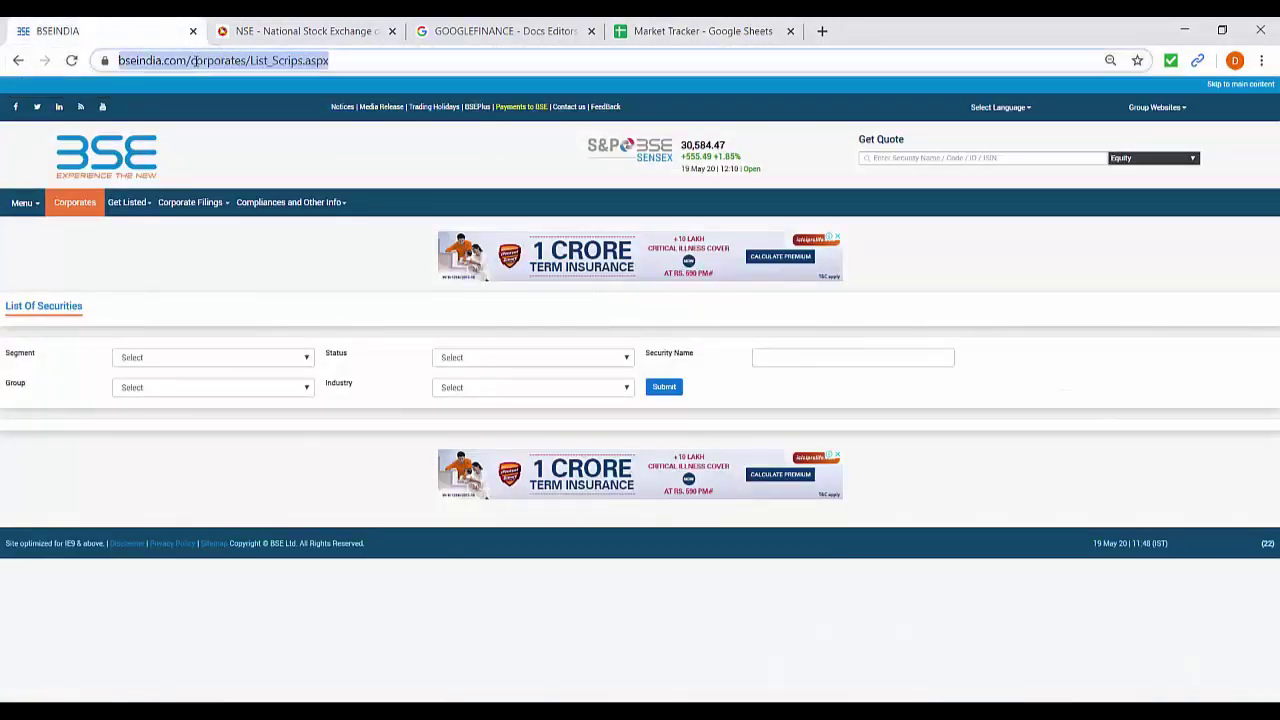
pyautogui.click(197, 257)
pyautogui.click(188, 360)
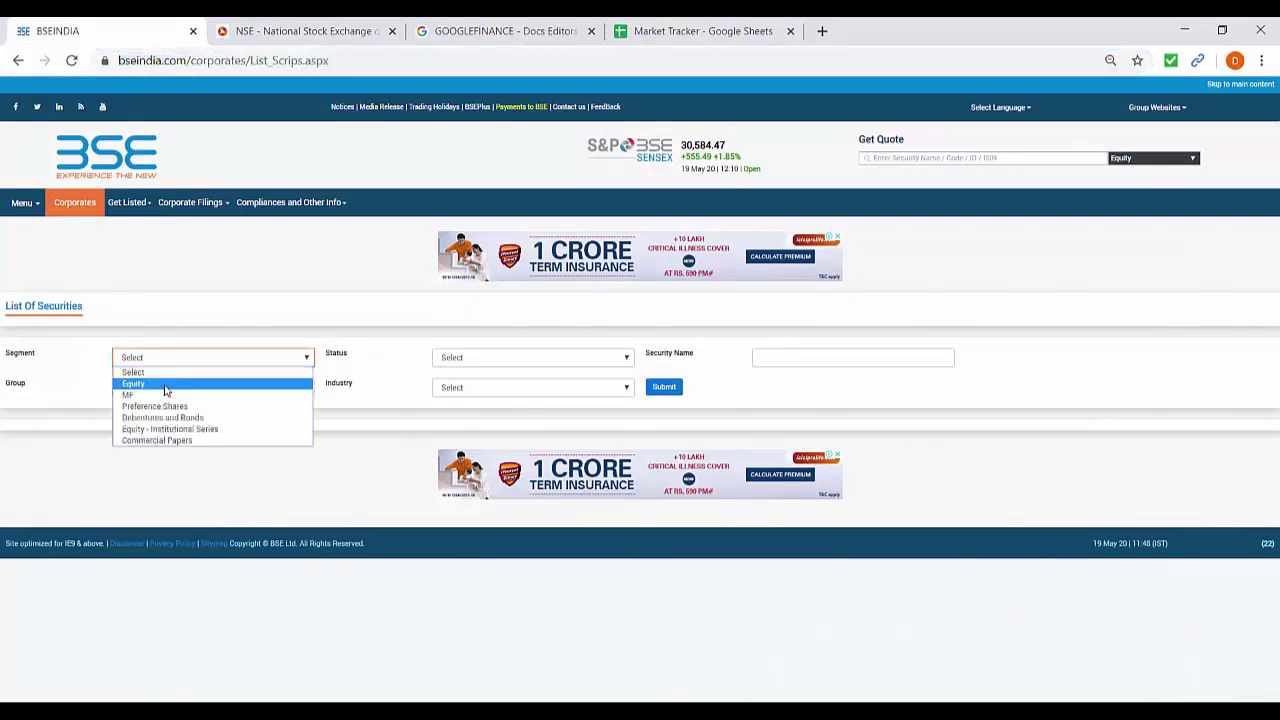
pyautogui.click(166, 384)
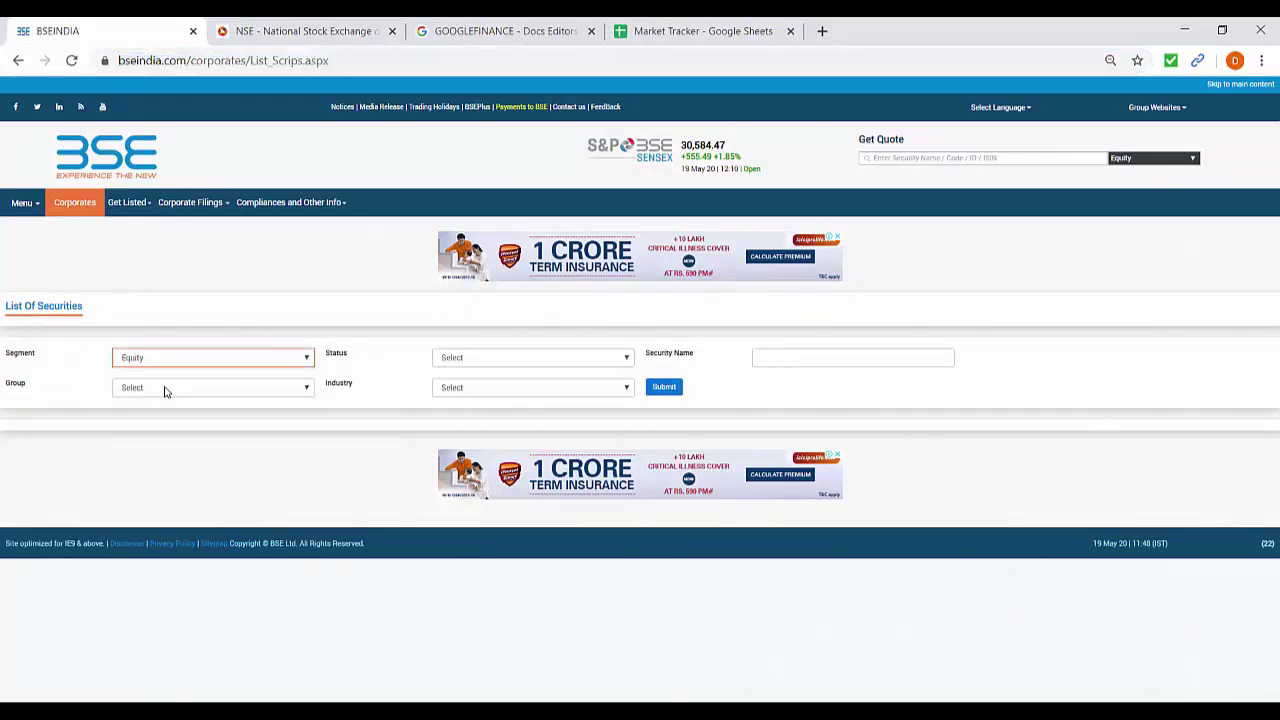
pyautogui.click(664, 390)
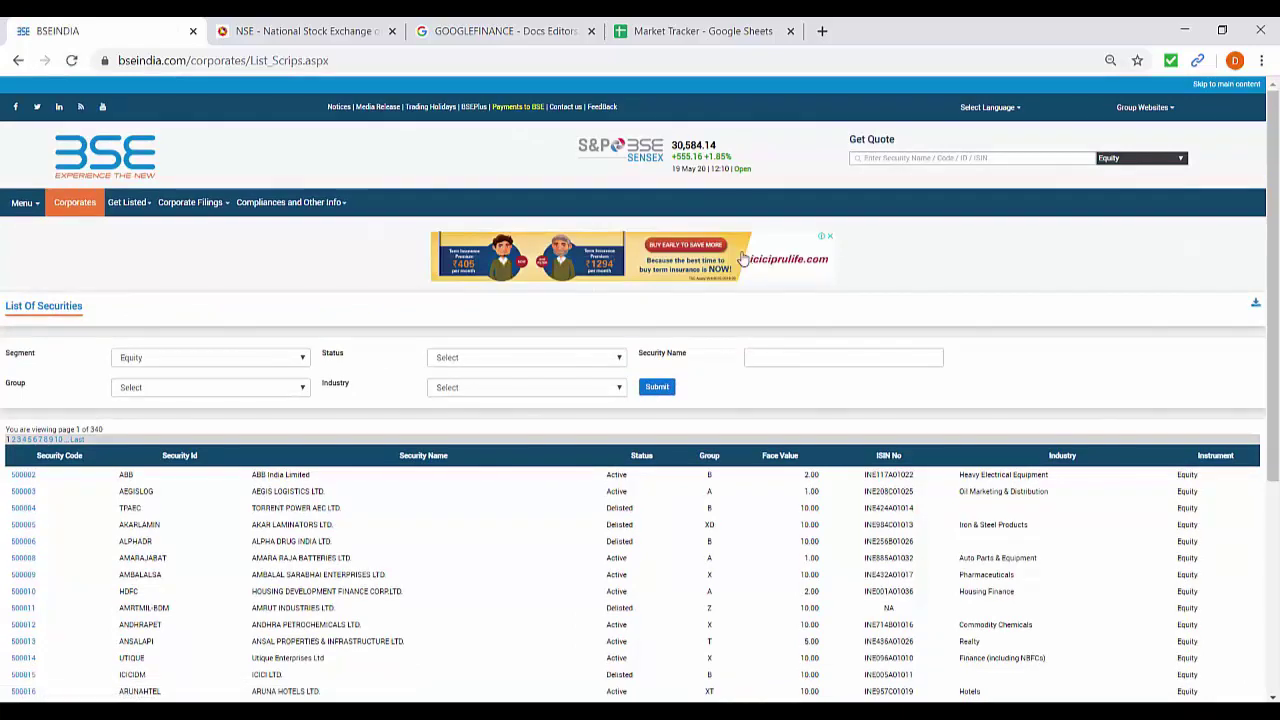
# Switch to the NSE Securities Information page and highlight its web address.
pyautogui.click(300, 30)
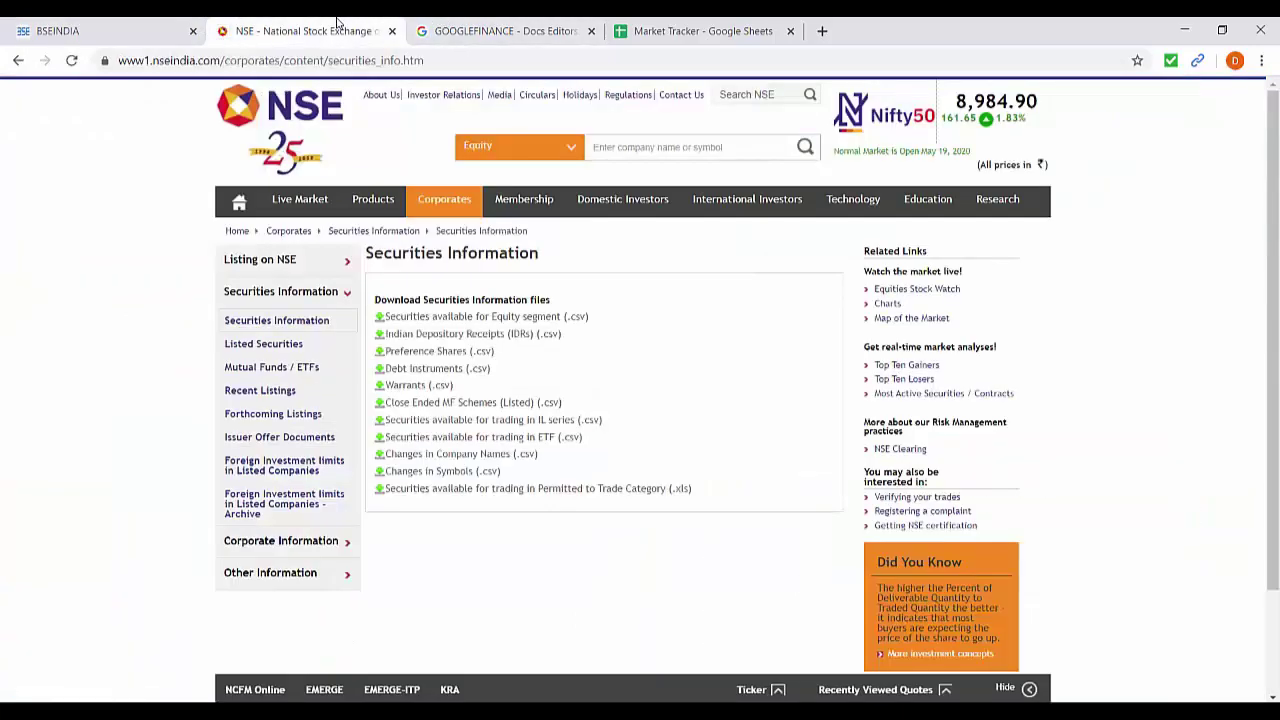
pyautogui.click(330, 61)
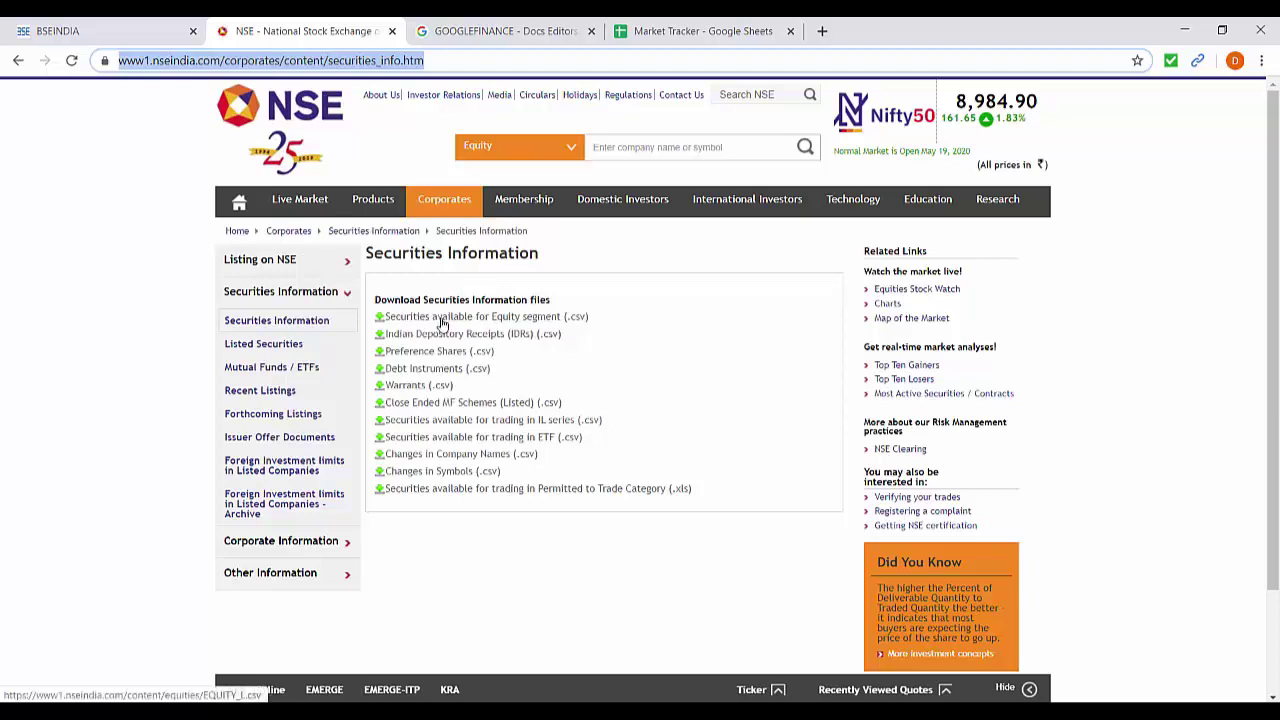
# Download the NSE list of securities available for the Equity segment as CSV and fit the SYMBOL column's width to its contents in Excel.
pyautogui.click(441, 317)
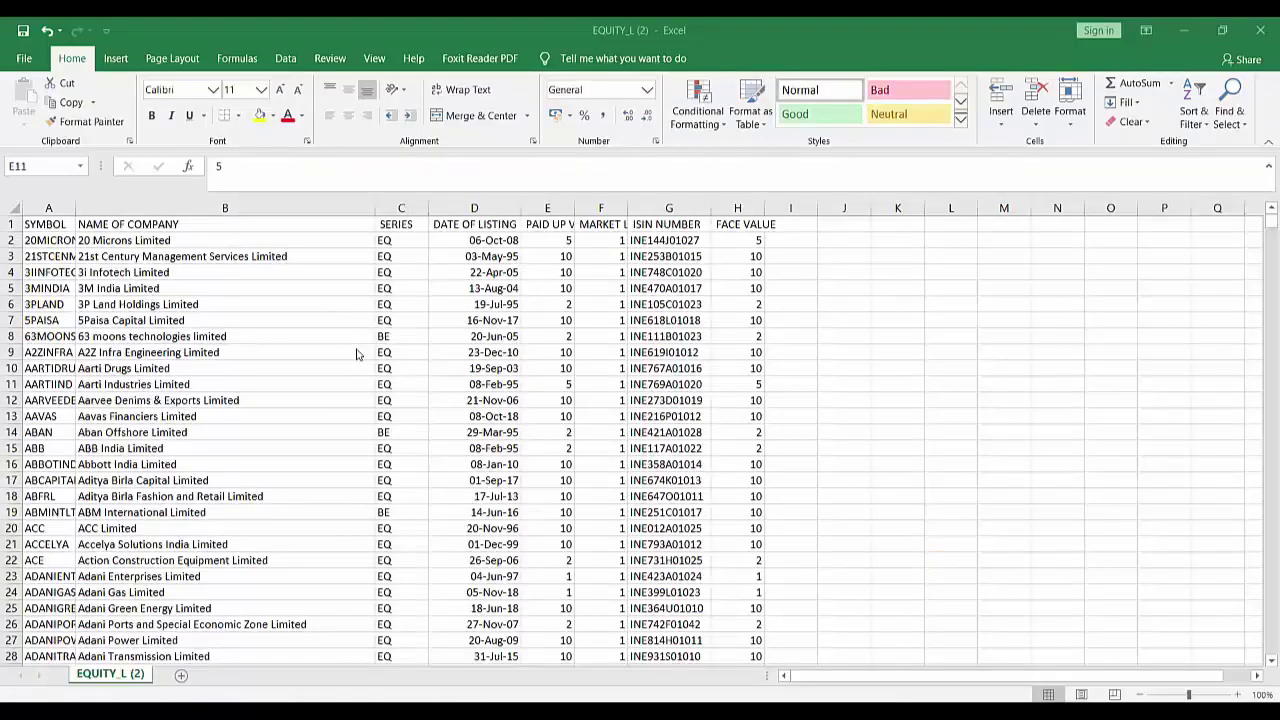
pyautogui.doubleClick(75, 208)
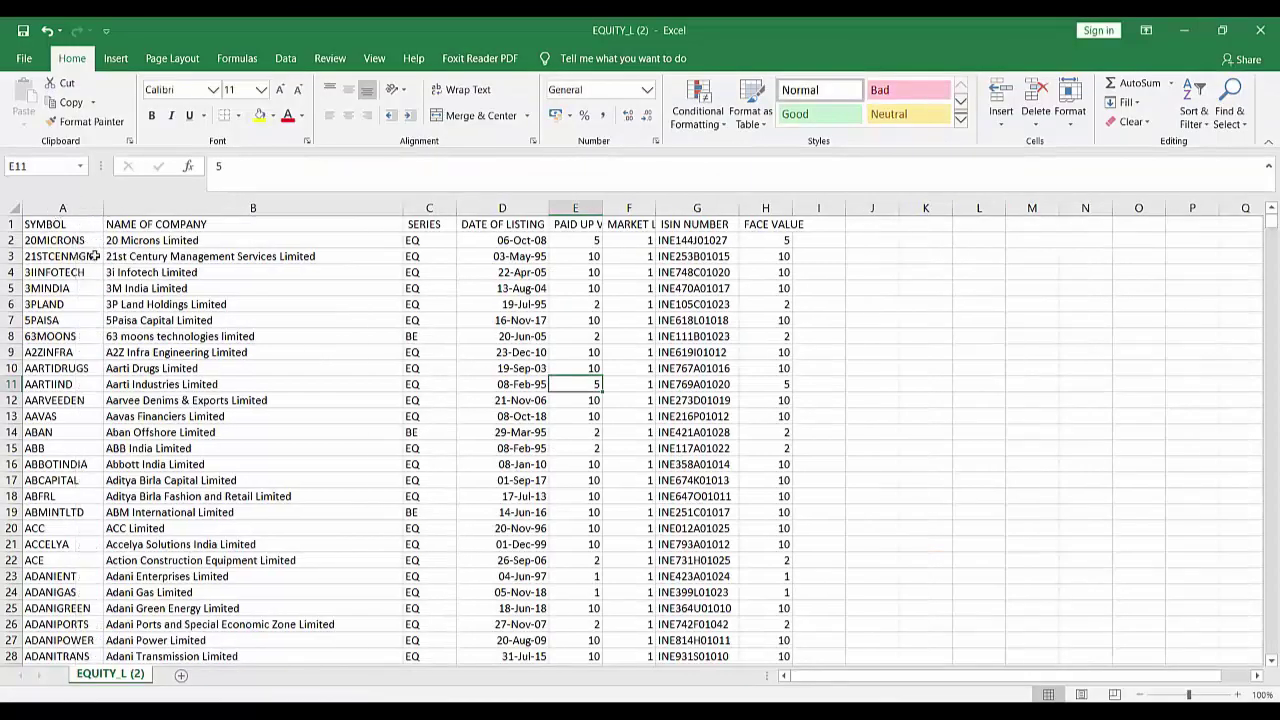
pyautogui.click(60, 224)
pyautogui.click(172, 224)
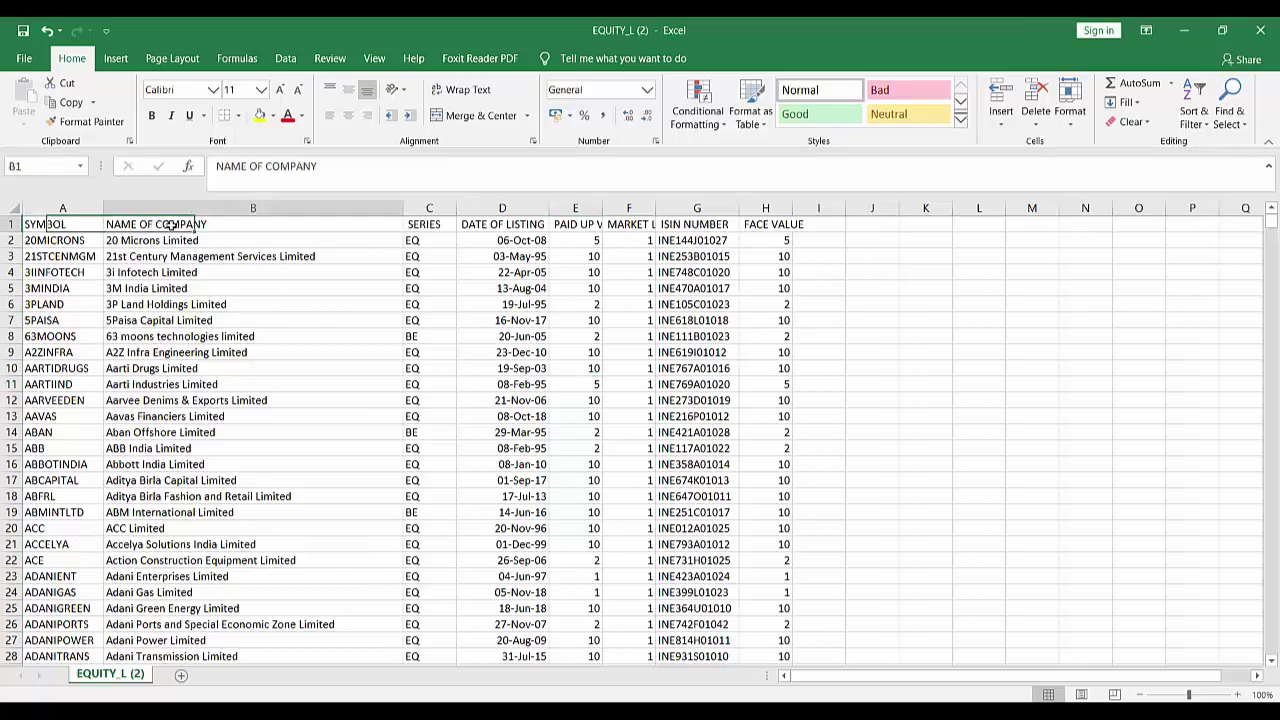
# Move the ISIN NUMBER column in front of the SYMBOL column in the EQUITY_L (2) sheet.
pyautogui.click(697, 208)
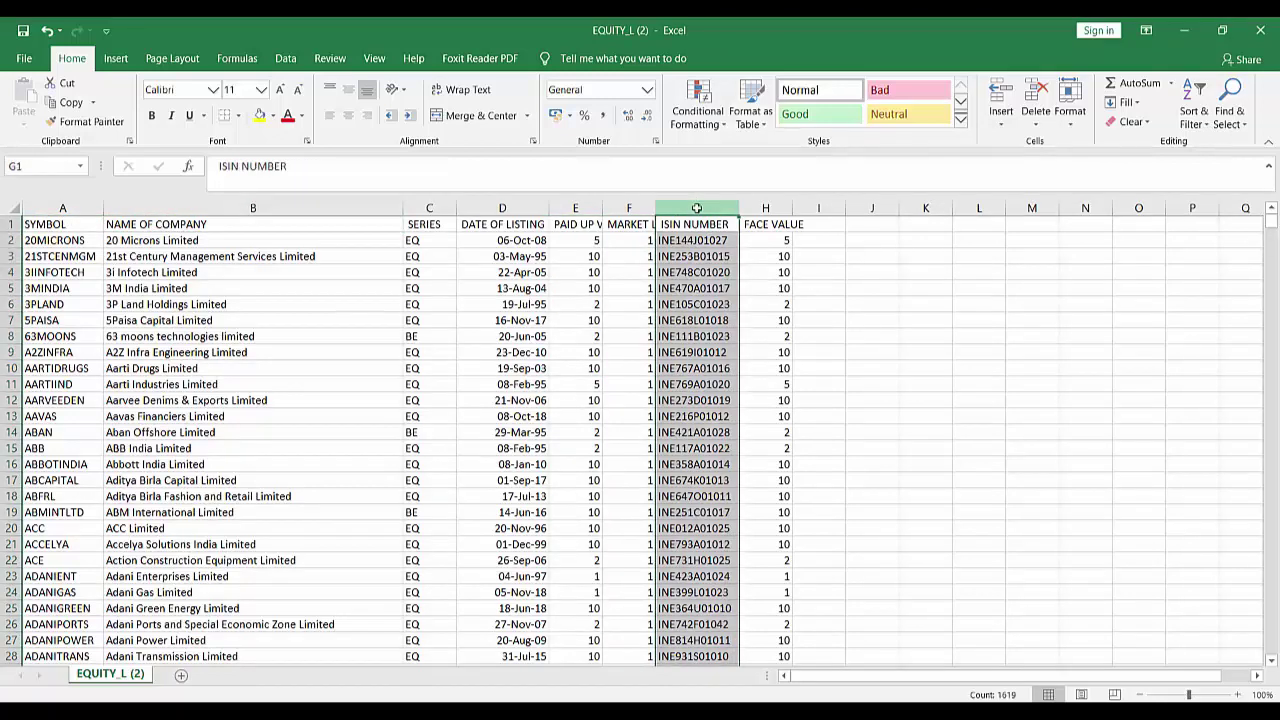
pyautogui.rightClick(697, 208)
pyautogui.click(735, 244)
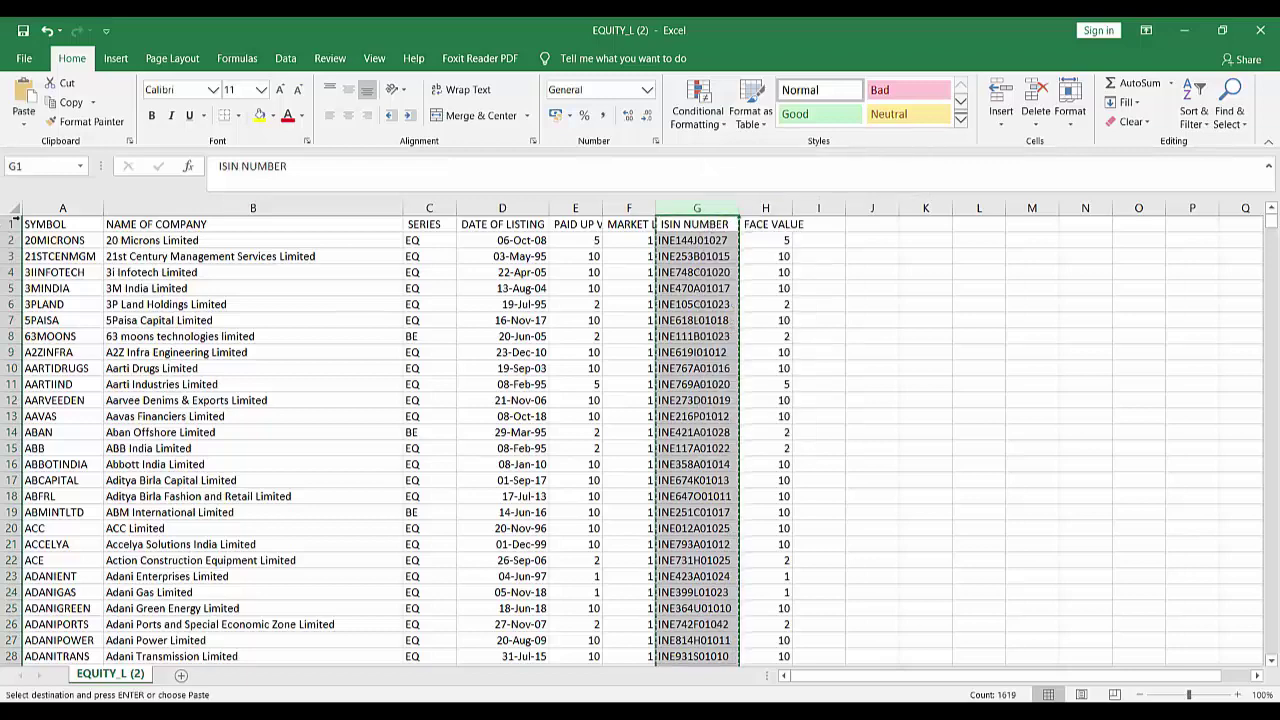
pyautogui.rightClick(76, 206)
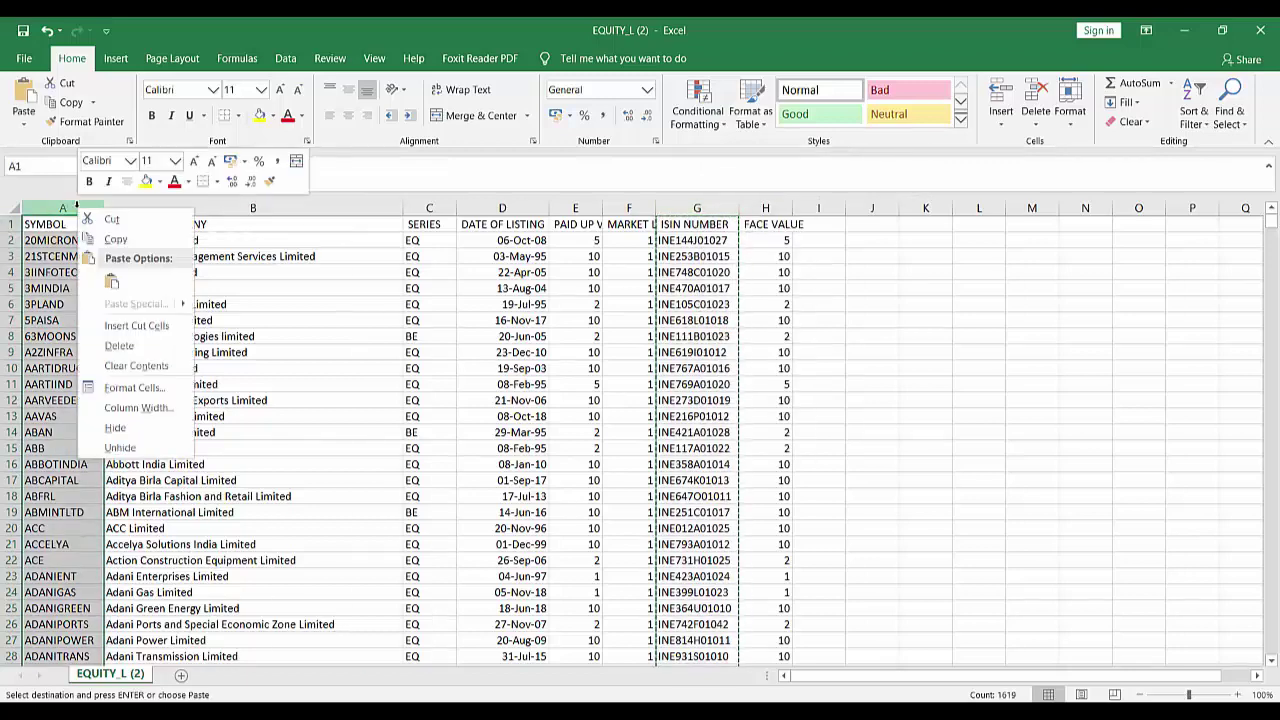
pyautogui.click(118, 330)
pyautogui.click(173, 331)
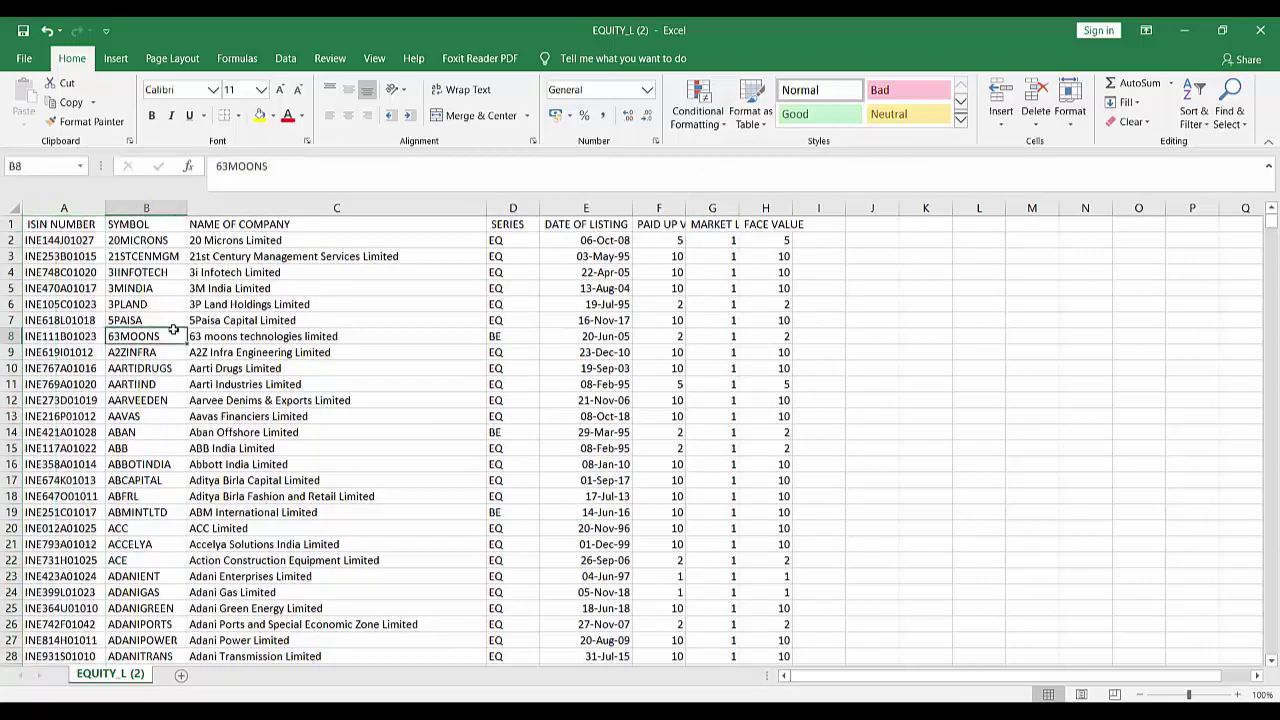
# Switch to the BSE Equity workbook and move its ISIN No column in front of Security Code.
pyautogui.hotkey('alt', 'Tab')
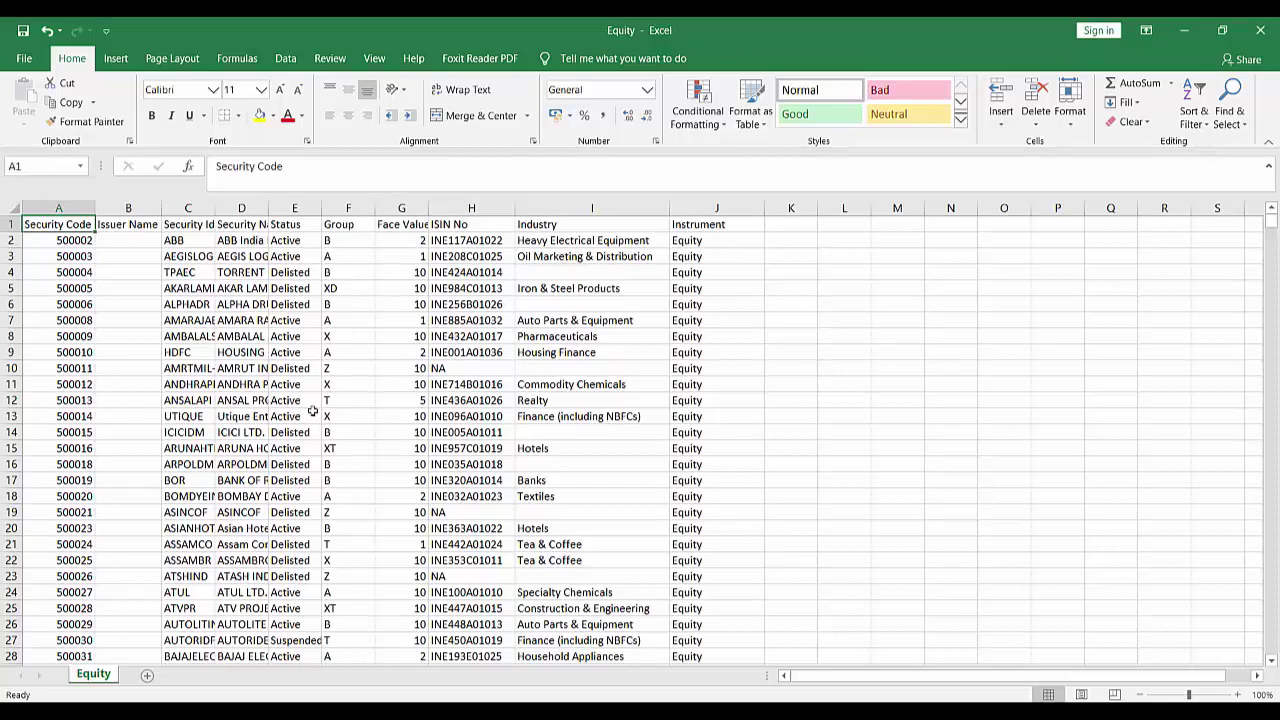
pyautogui.click(466, 208)
pyautogui.rightClick(482, 212)
pyautogui.click(507, 226)
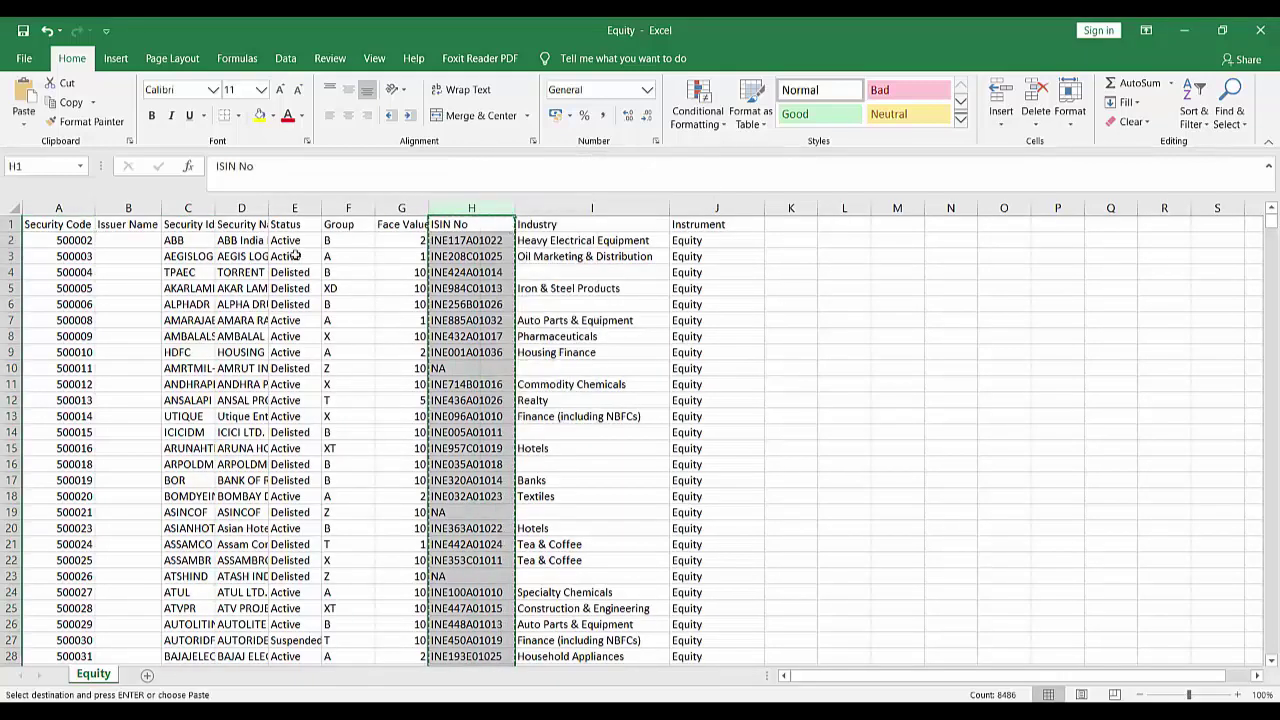
pyautogui.click(60, 208)
pyautogui.rightClick(68, 208)
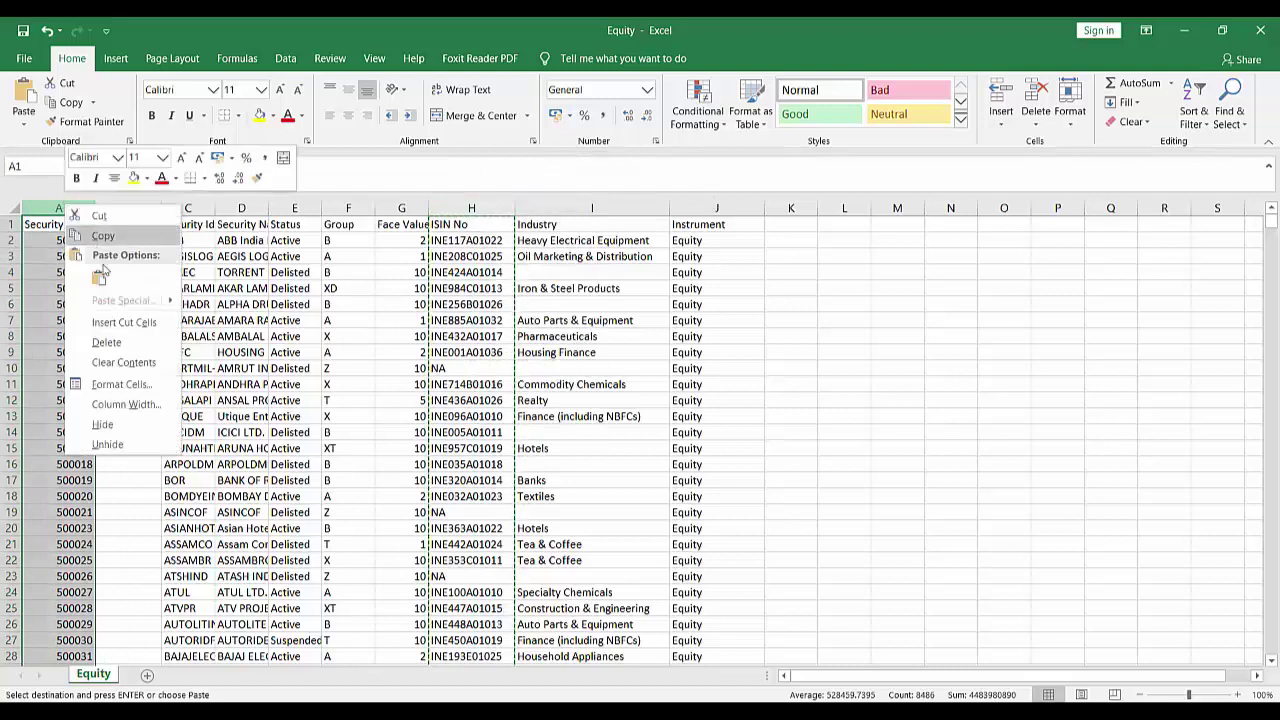
pyautogui.click(124, 322)
pyautogui.click(33, 257)
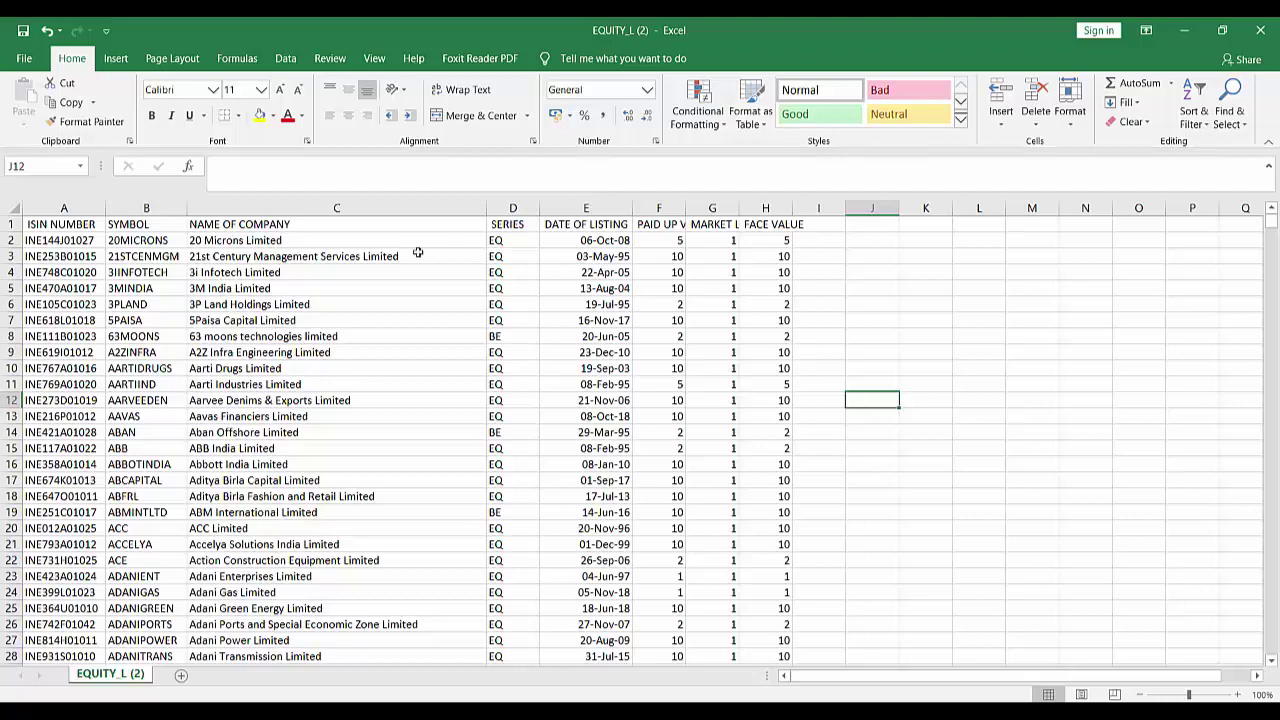
# In J2 of EQUITY_L (2), enter a VLOOKUP of A2 in the Equity workbook's range $A$2:$B$8486, returning column 2 with match type 0.
pyautogui.click(145, 207)
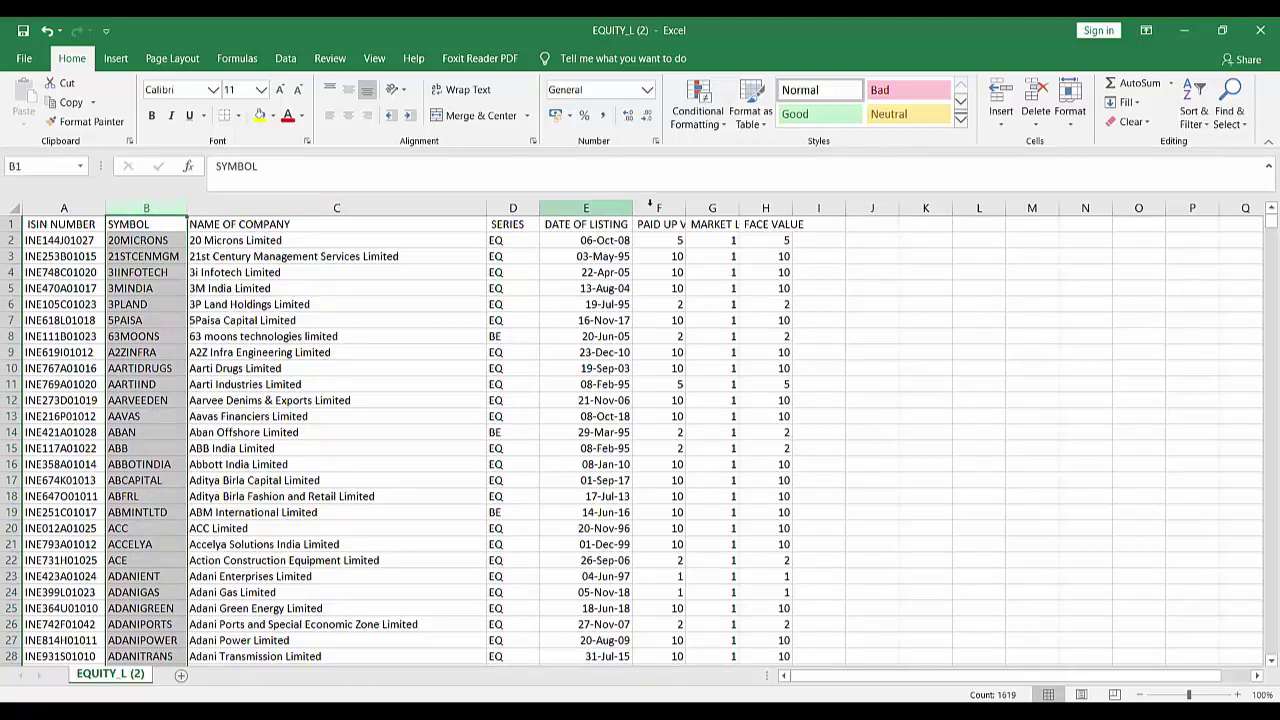
pyautogui.click(872, 240)
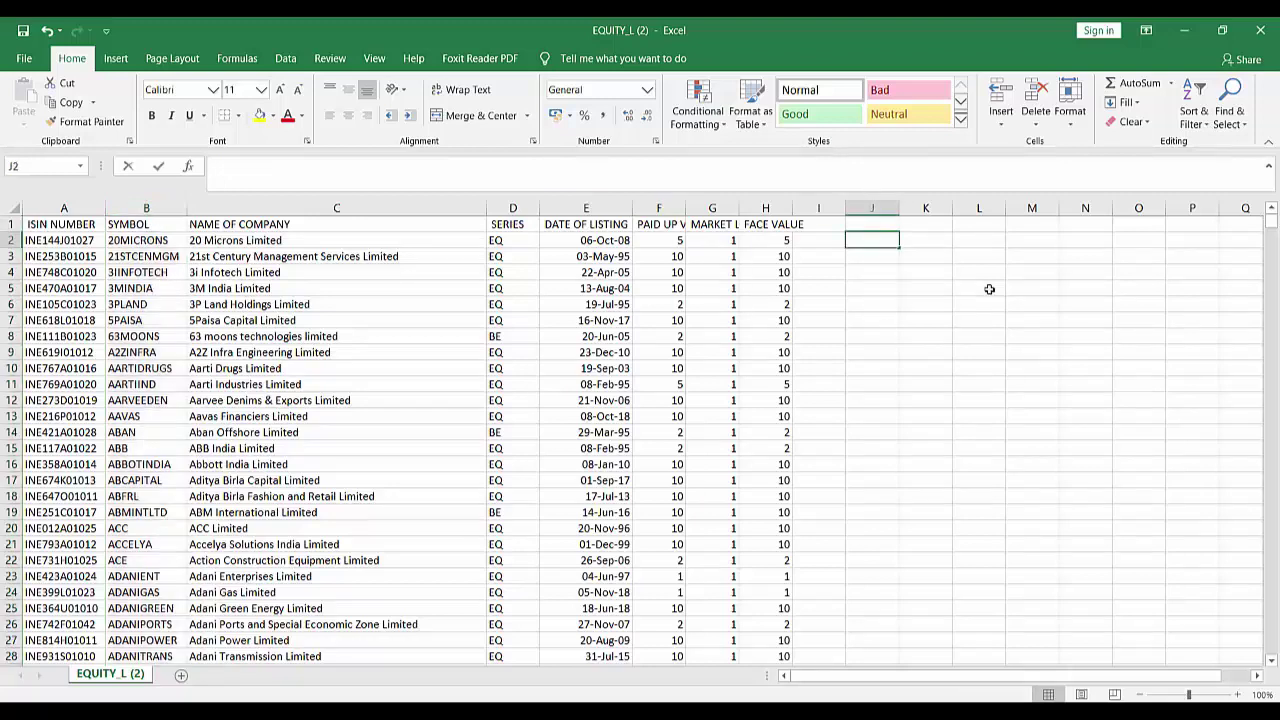
pyautogui.write('=vl')
pyautogui.press('Tab')
pyautogui.press('Left')
pyautogui.press('Left')
pyautogui.press('Left')
pyautogui.press('Left')
pyautogui.press('Left')
pyautogui.press('Left')
pyautogui.press('Left')
pyautogui.press('Left')
pyautogui.press('Left')
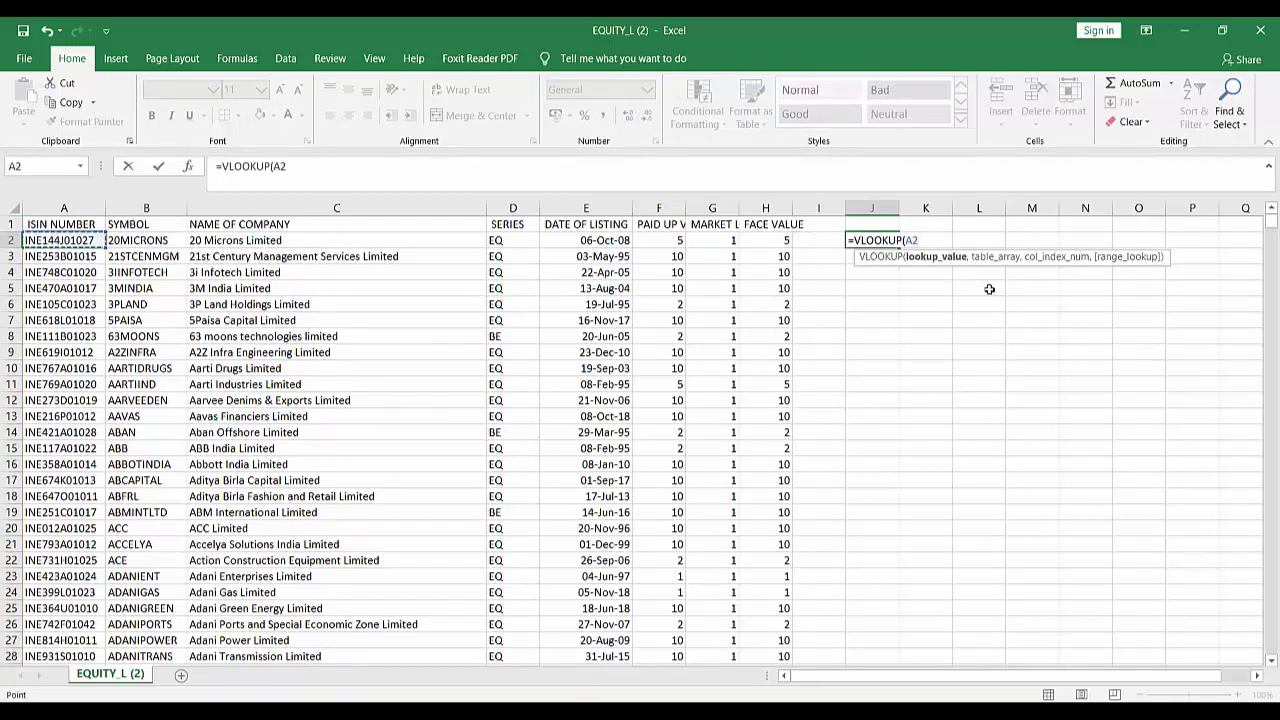
pyautogui.write(',')
pyautogui.hotkey('alt', 'Tab')
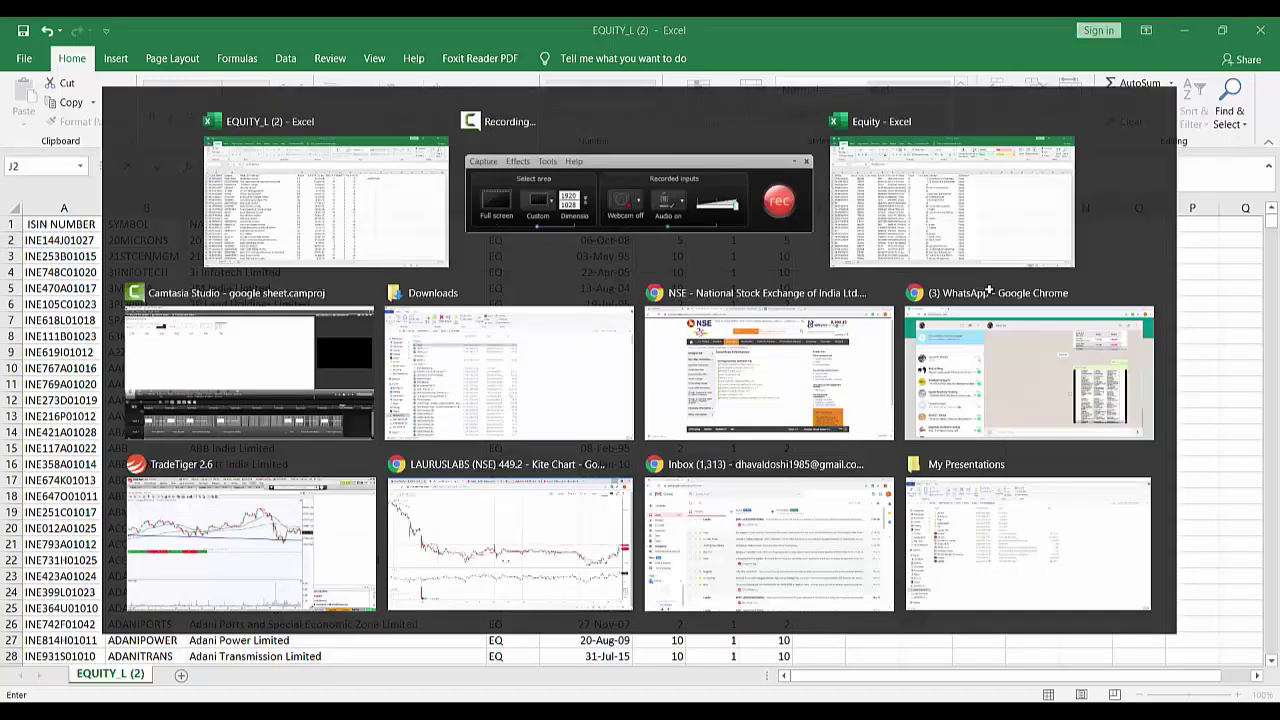
pyautogui.press('Tab')
pyautogui.click(64, 238)
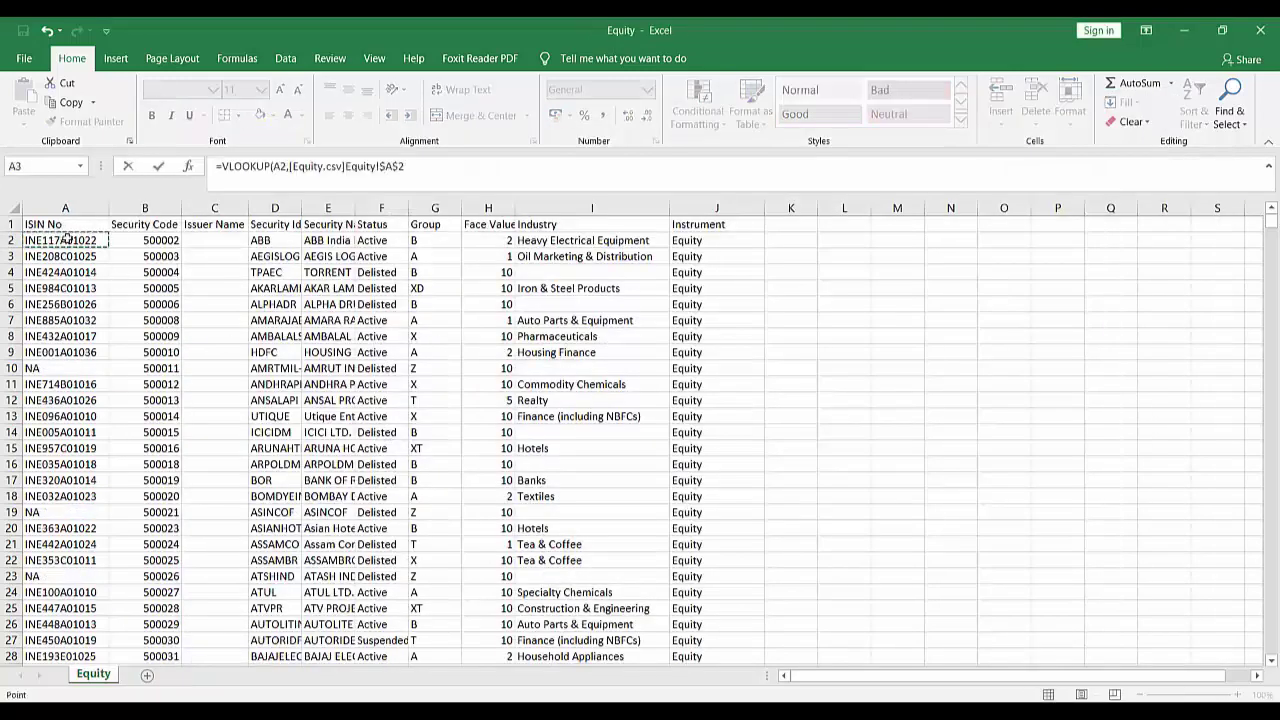
pyautogui.hotkey('shift', 'Right')
pyautogui.hotkey('ctrl', 'shift', 'Down')
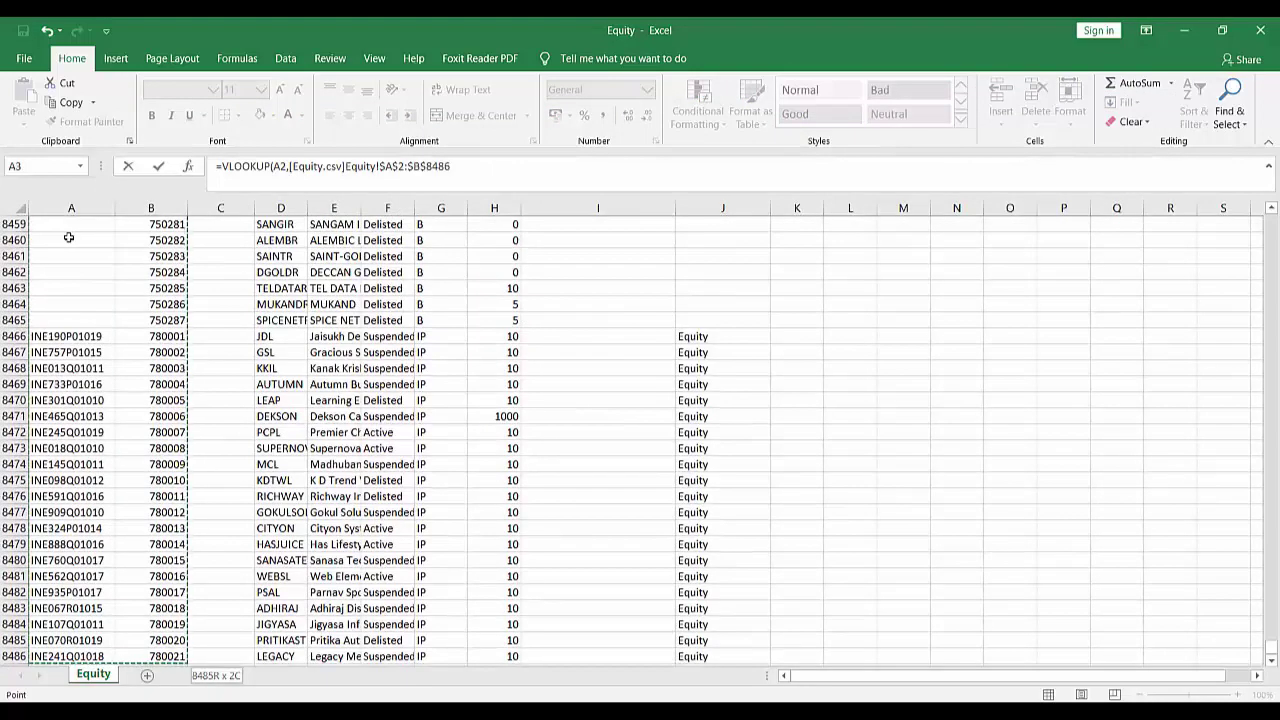
pyautogui.write(',2,0')
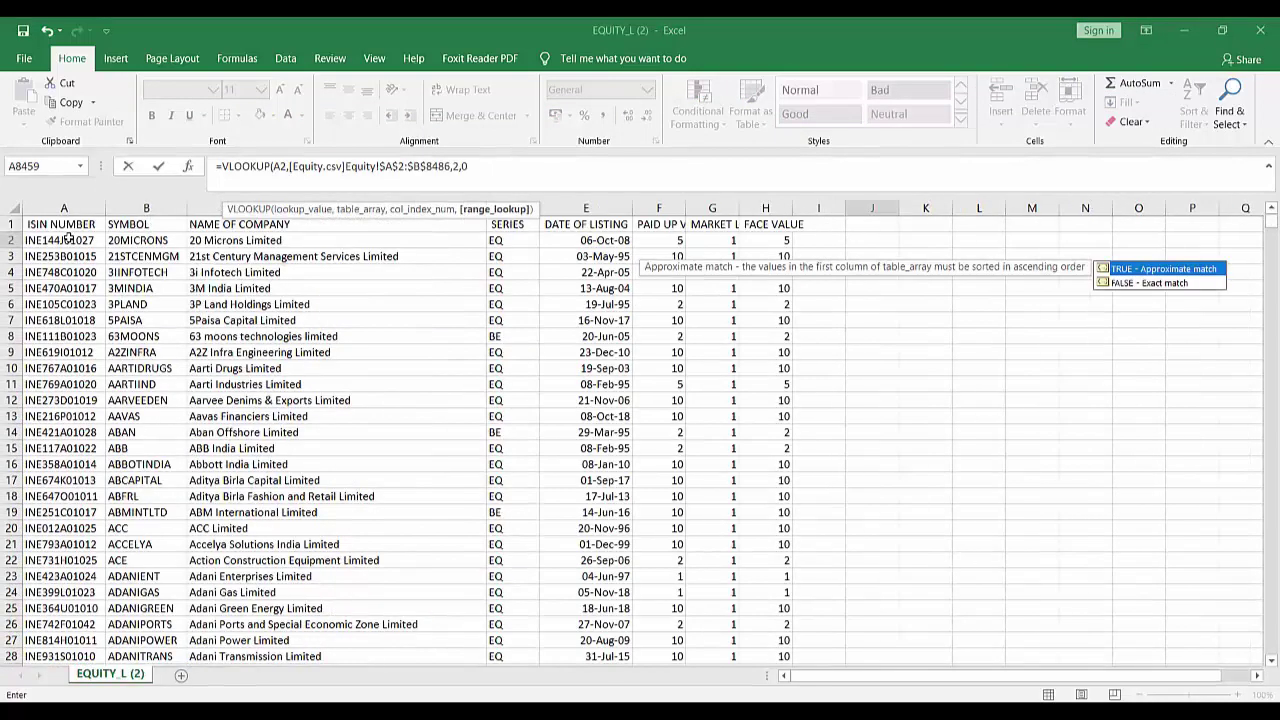
pyautogui.press('Return')
# Fill the BSE Code lookup formula from J2 down column J to row 1619.
pyautogui.click(748, 256)
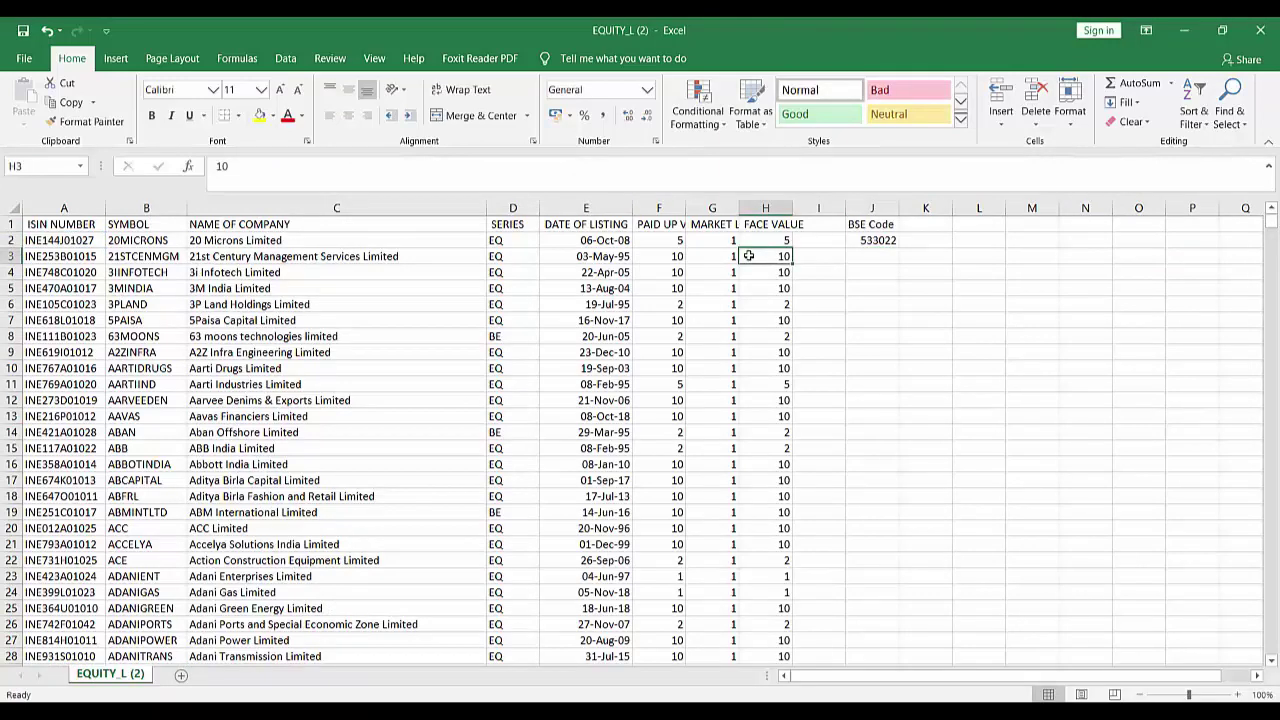
pyautogui.hotkey('ctrl', 'Down')
pyautogui.press('Right')
pyautogui.press('Right')
pyautogui.hotkey('ctrl', 'shift', 'Up')
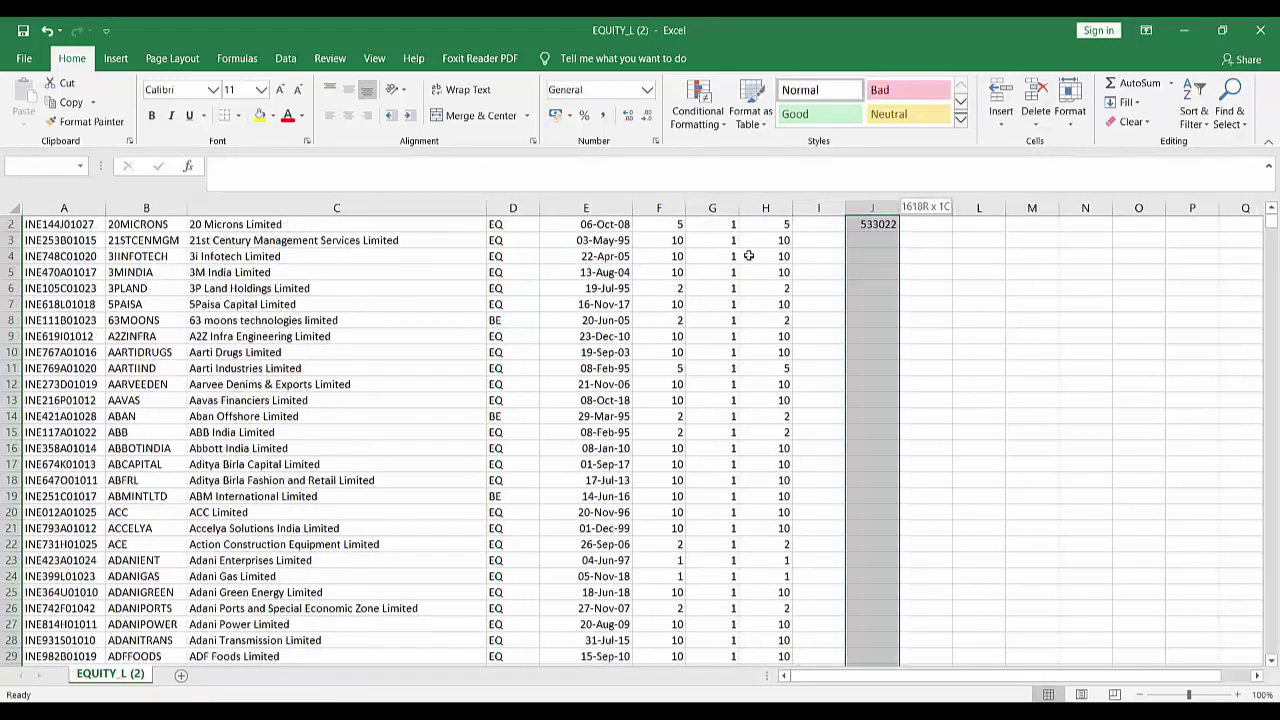
pyautogui.hotkey('ctrl', 'd')
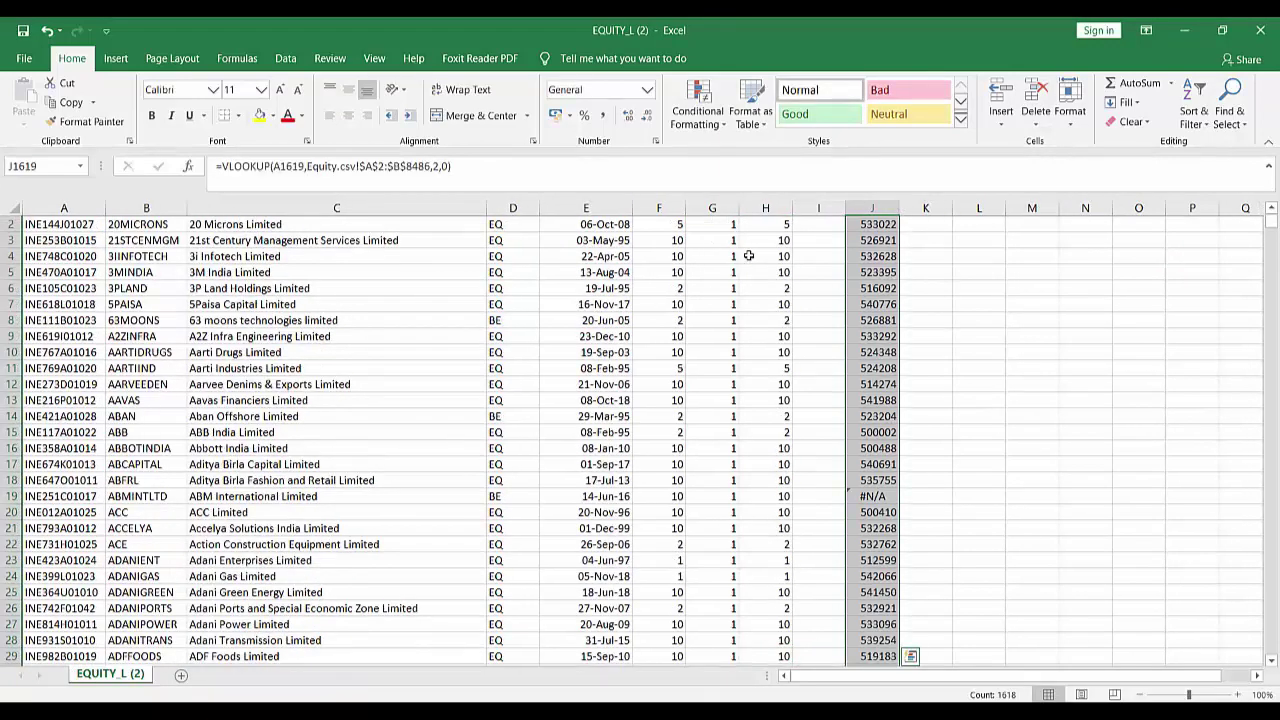
pyautogui.hotkey('ctrl', 'Up')
pyautogui.press('Down')
pyautogui.press('Right')
pyautogui.write('=VLOOKUP(A2,')
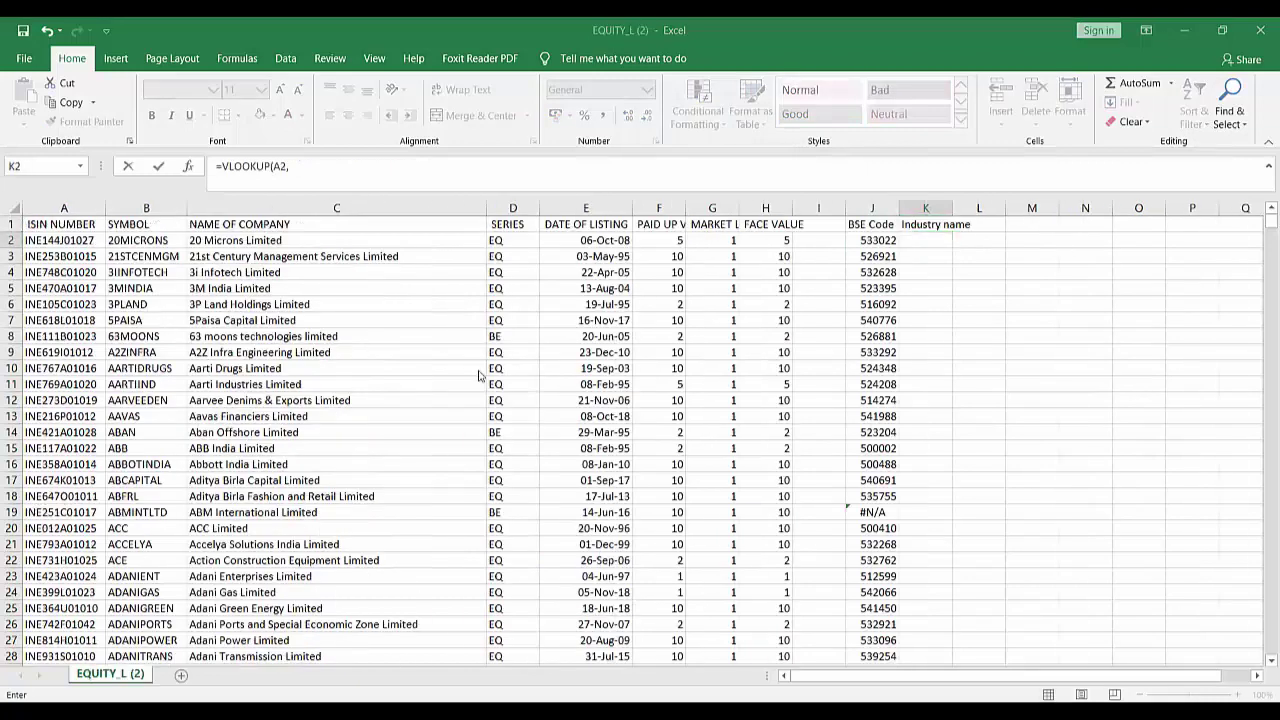
pyautogui.press('Escape')
# In K2 under Industry name, enter a VLOOKUP of A2 in the Equity workbook's range $A$2:$I$8486, returning column 9 with match type 0.
pyautogui.click(856, 242)
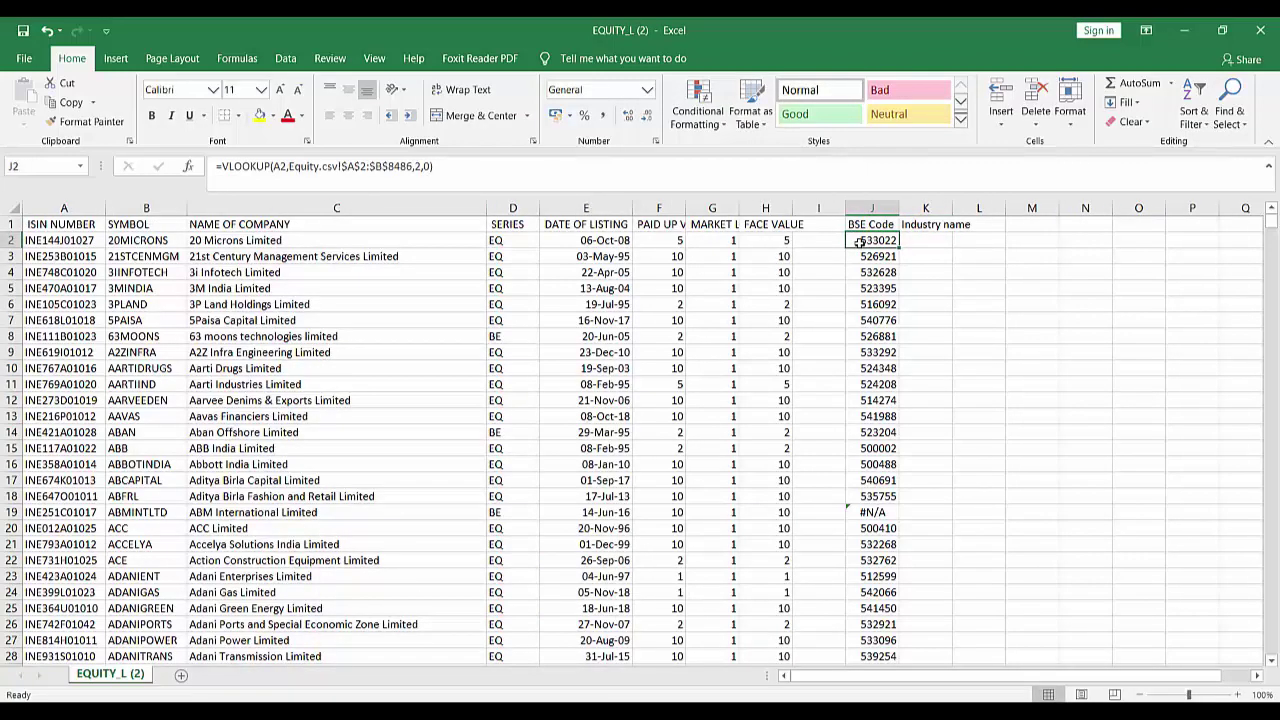
pyautogui.click(922, 228)
pyautogui.click(931, 236)
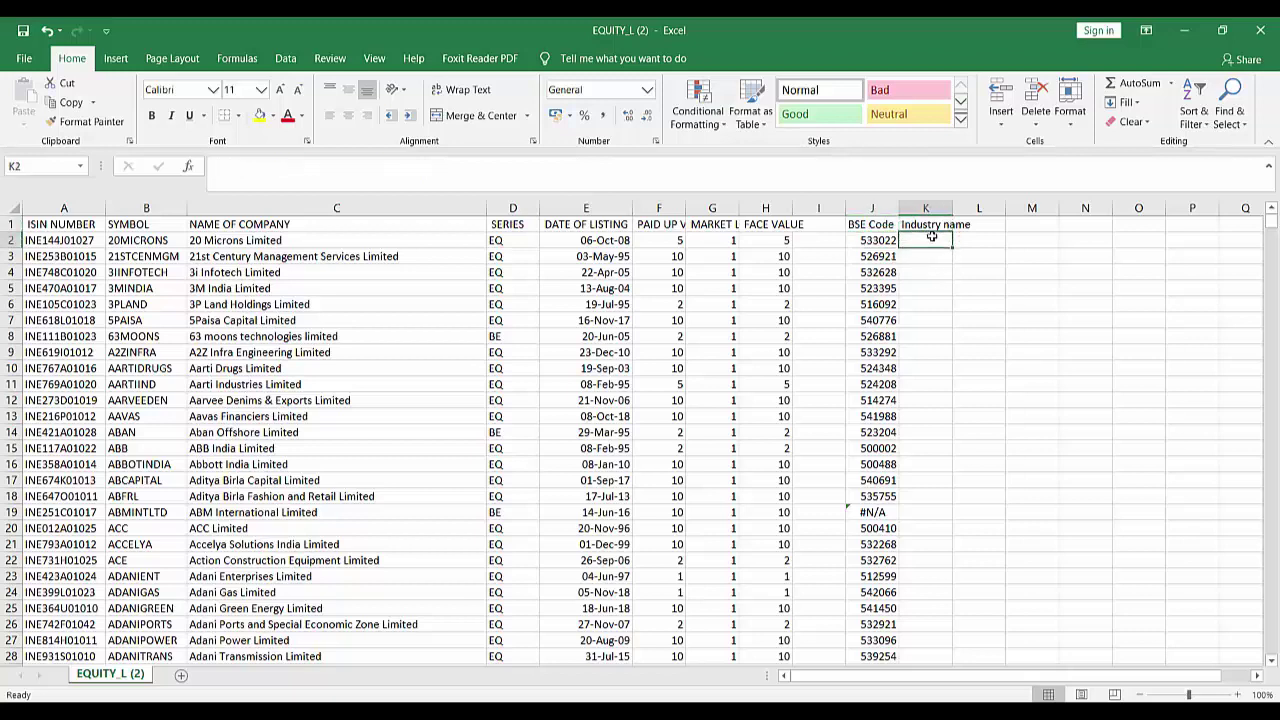
pyautogui.write('v')
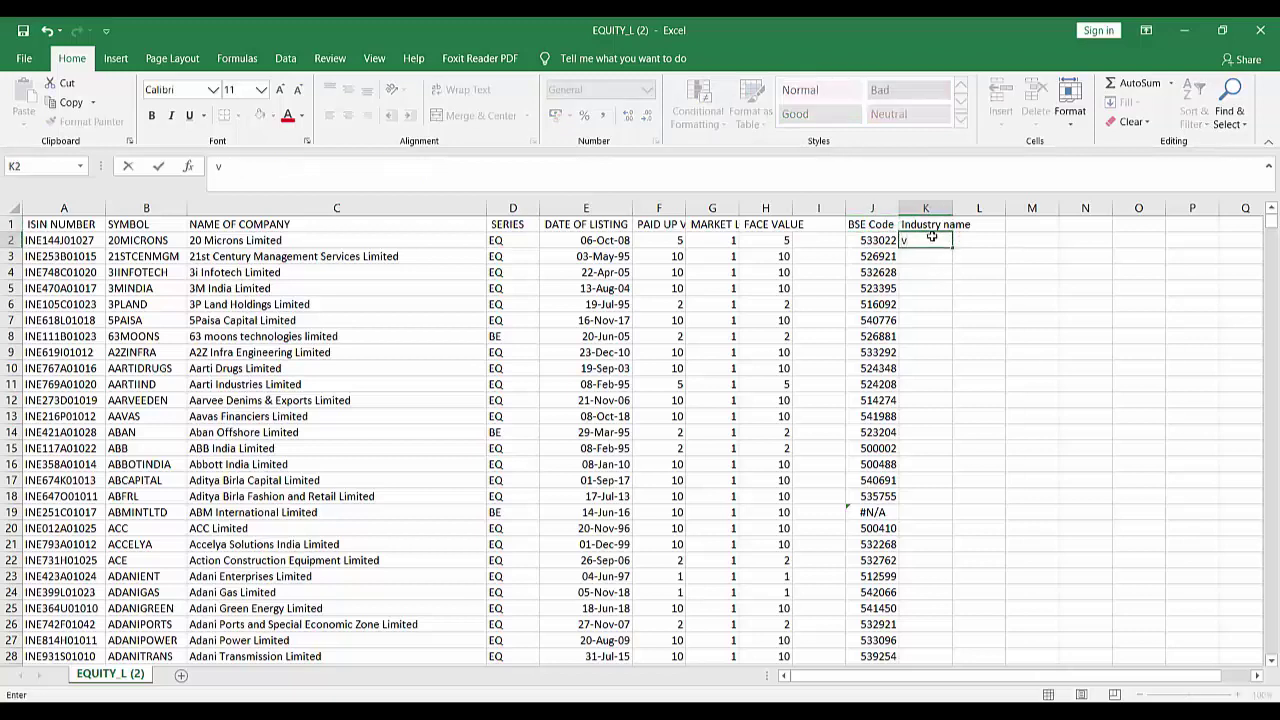
pyautogui.write('=VLOOKUP(')
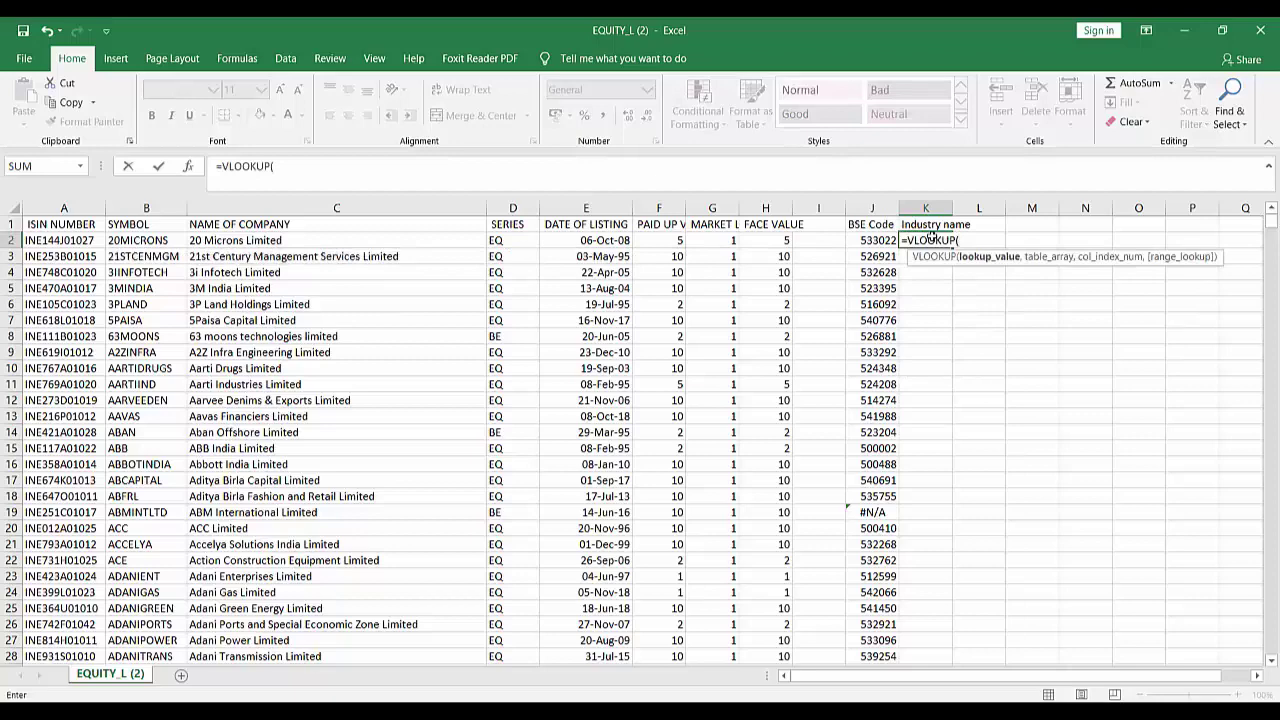
pyautogui.press('Left')
pyautogui.press('Home')
pyautogui.write(',')
pyautogui.hotkey('alt', 'Tab')
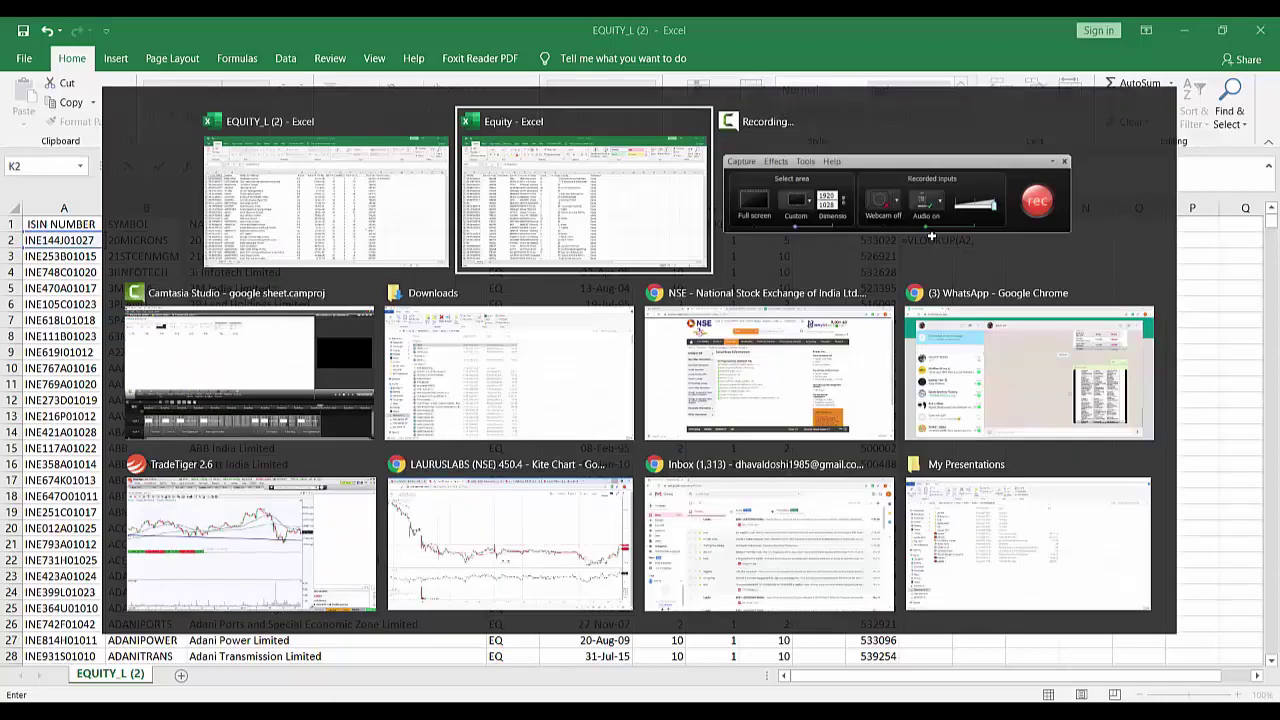
pyautogui.press('Down')
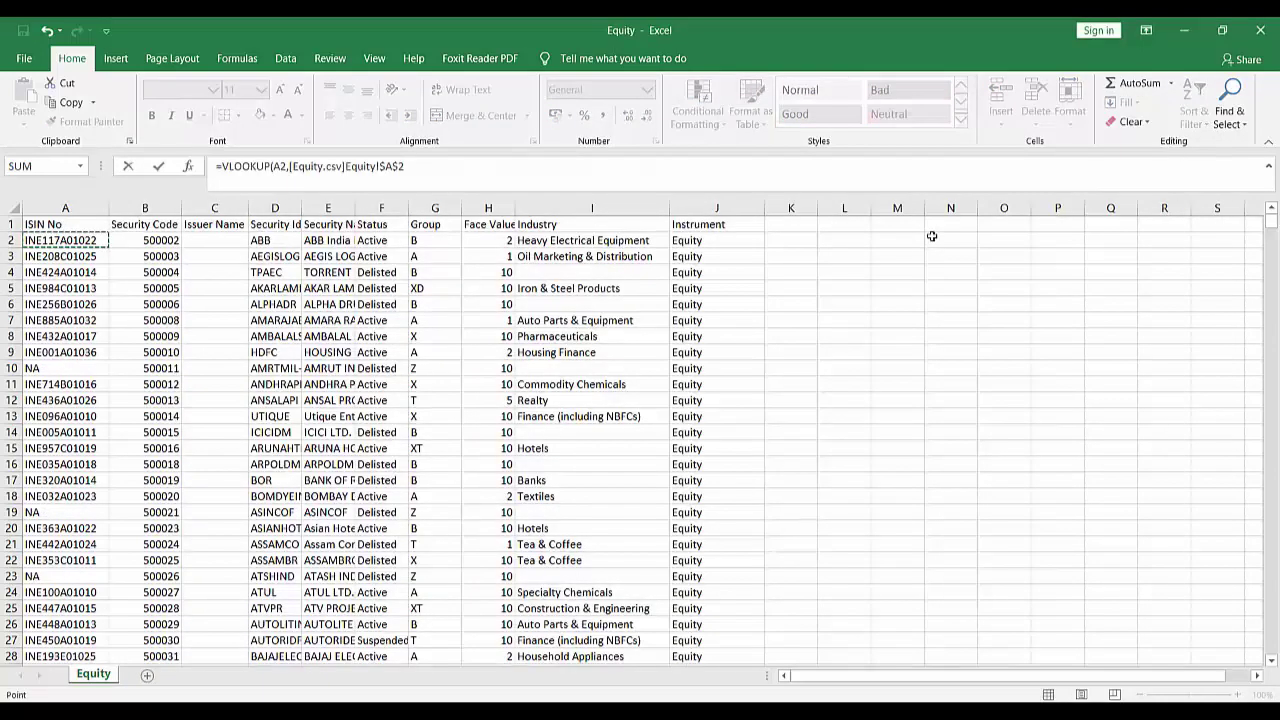
pyautogui.hotkey('shift', 'Right')
pyautogui.hotkey('ctrl', 'shift', 'Down')
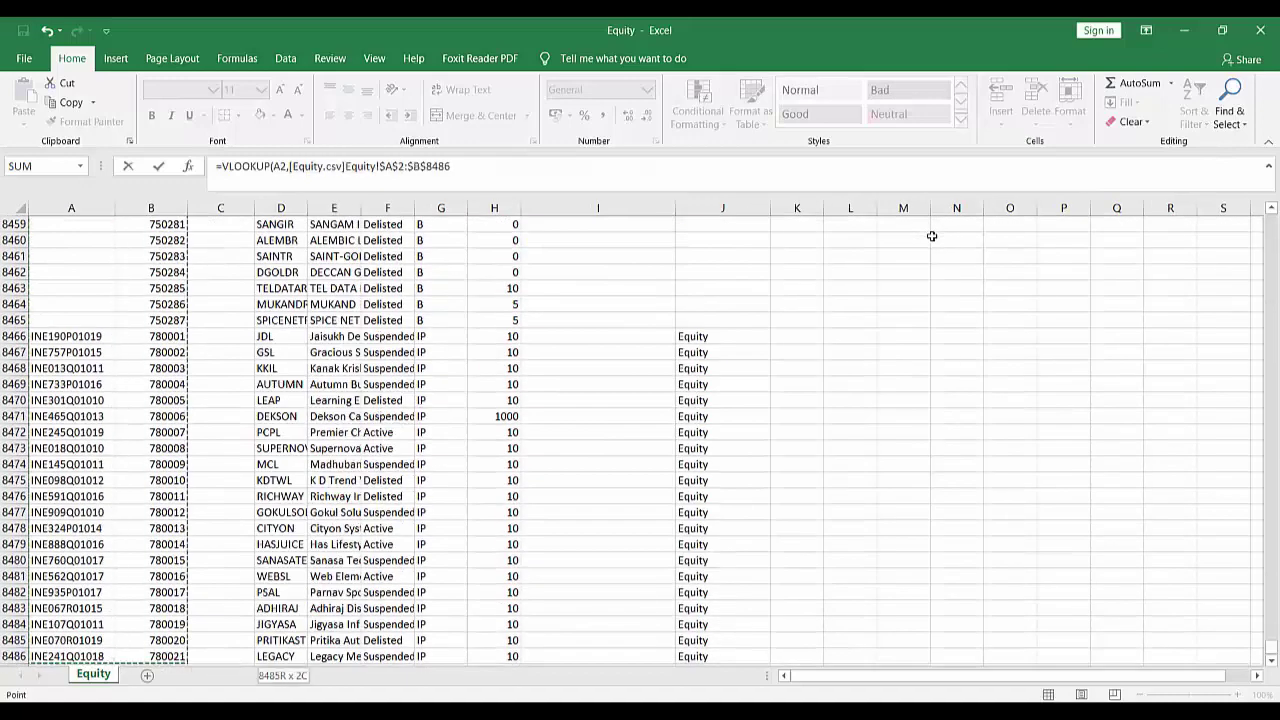
pyautogui.hotkey('shift', 'Right')
pyautogui.hotkey('shift', 'Right')
pyautogui.hotkey('shift', 'Right')
pyautogui.hotkey('shift', 'Right')
pyautogui.hotkey('shift', 'Right')
pyautogui.hotkey('shift', 'Right')
pyautogui.hotkey('shift', 'Right')
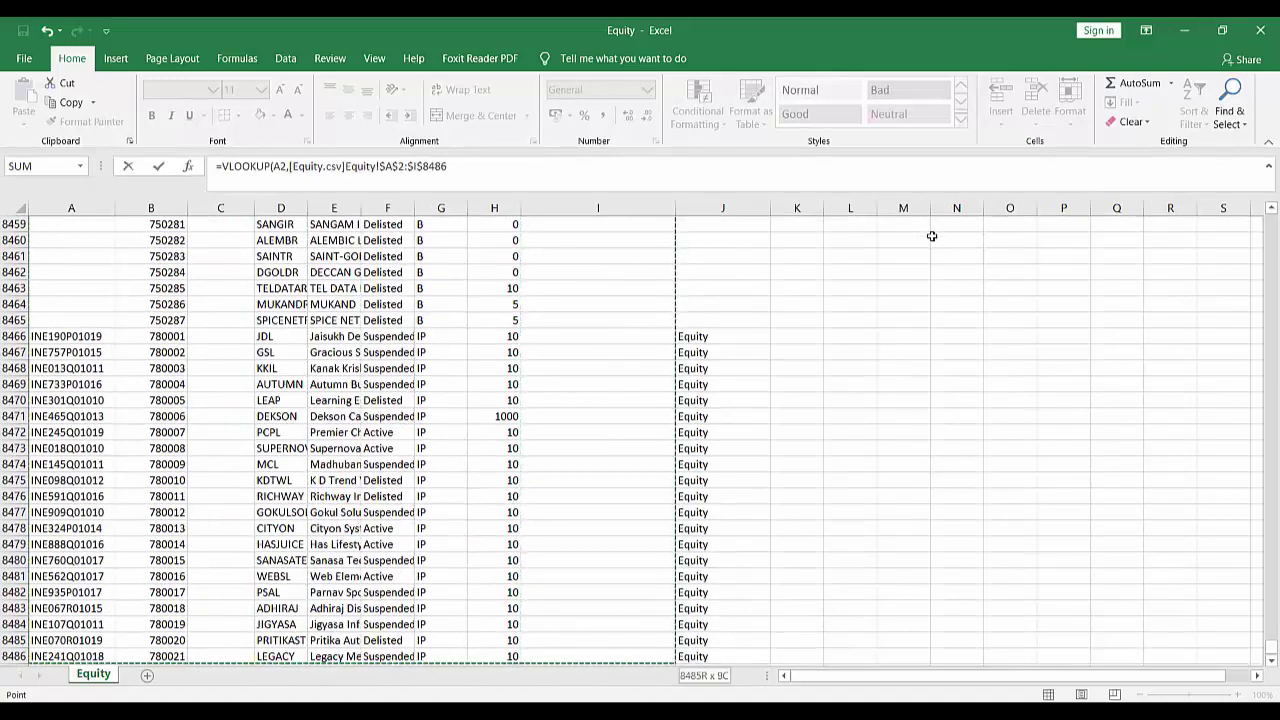
pyautogui.write(',9,0')
pyautogui.press('Return')
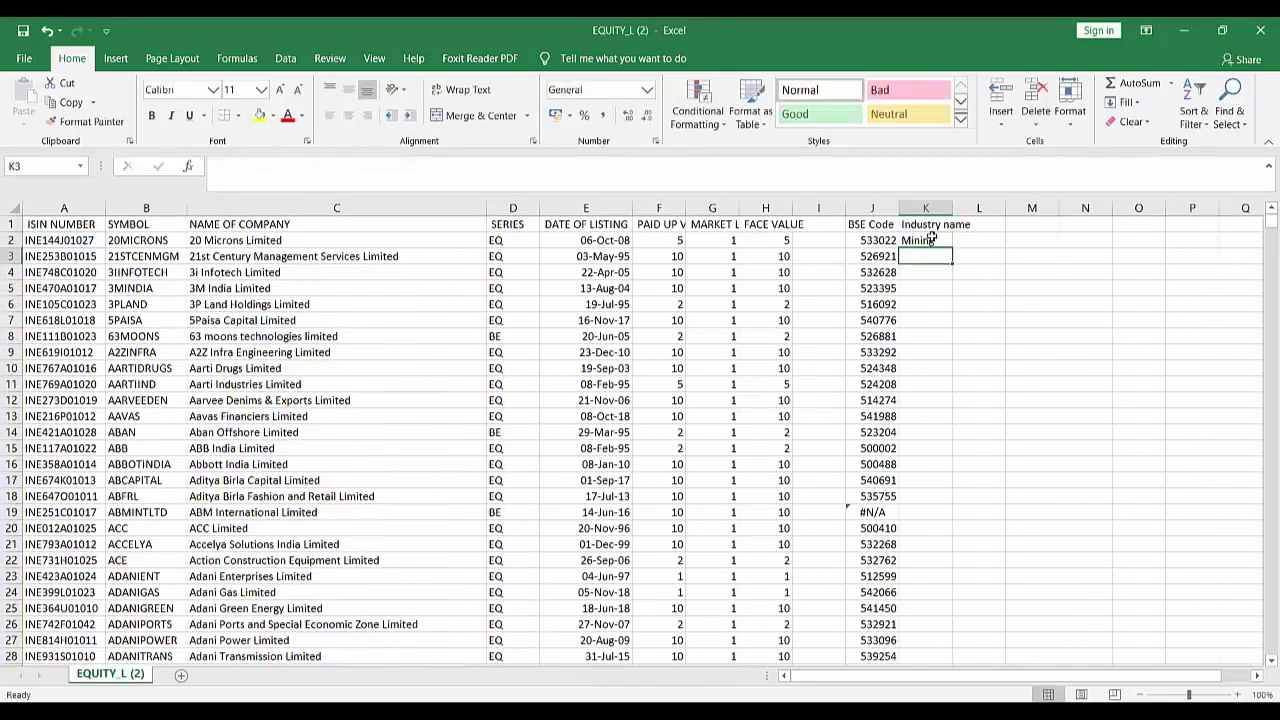
# Copy the Industry name lookup from K2 down column K to row 1619 and add filters to the header row.
pyautogui.click(931, 240)
pyautogui.hotkey('ctrl', 'c')
pyautogui.press('Left')
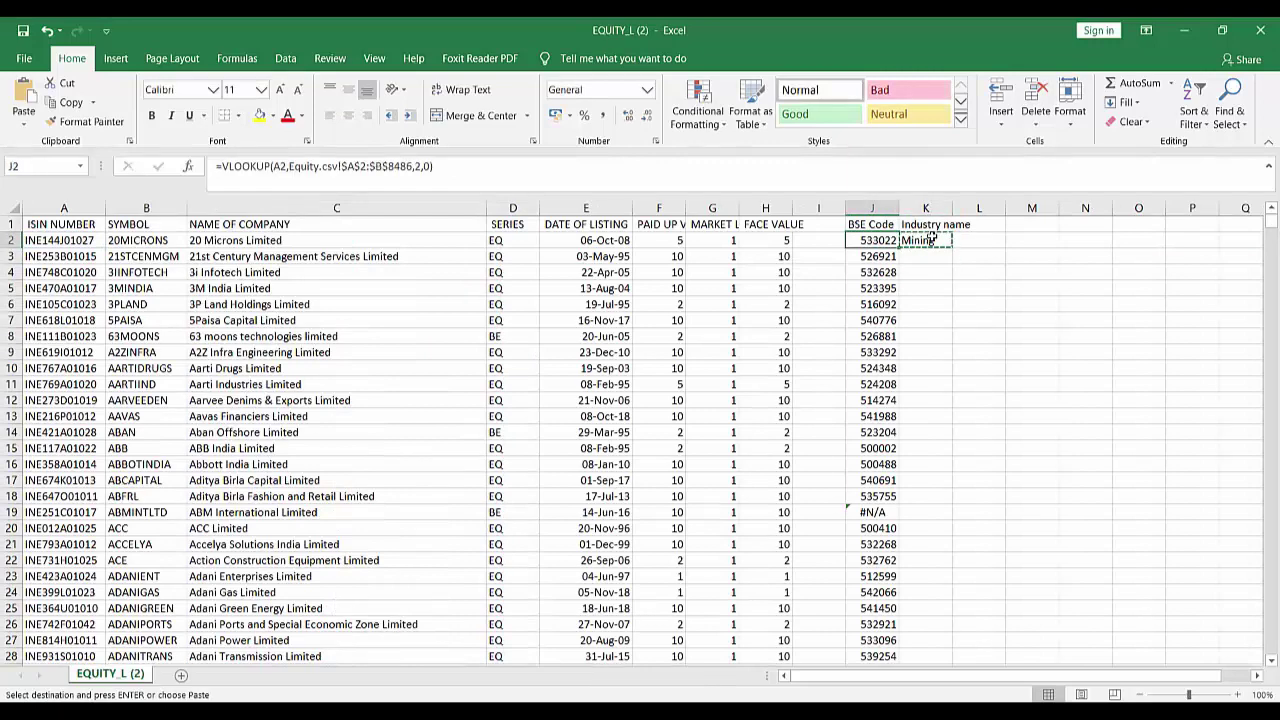
pyautogui.hotkey('ctrl', 'Down')
pyautogui.press('Right')
pyautogui.hotkey('ctrl', 'shift', 'Up')
pyautogui.hotkey('ctrl', 'v')
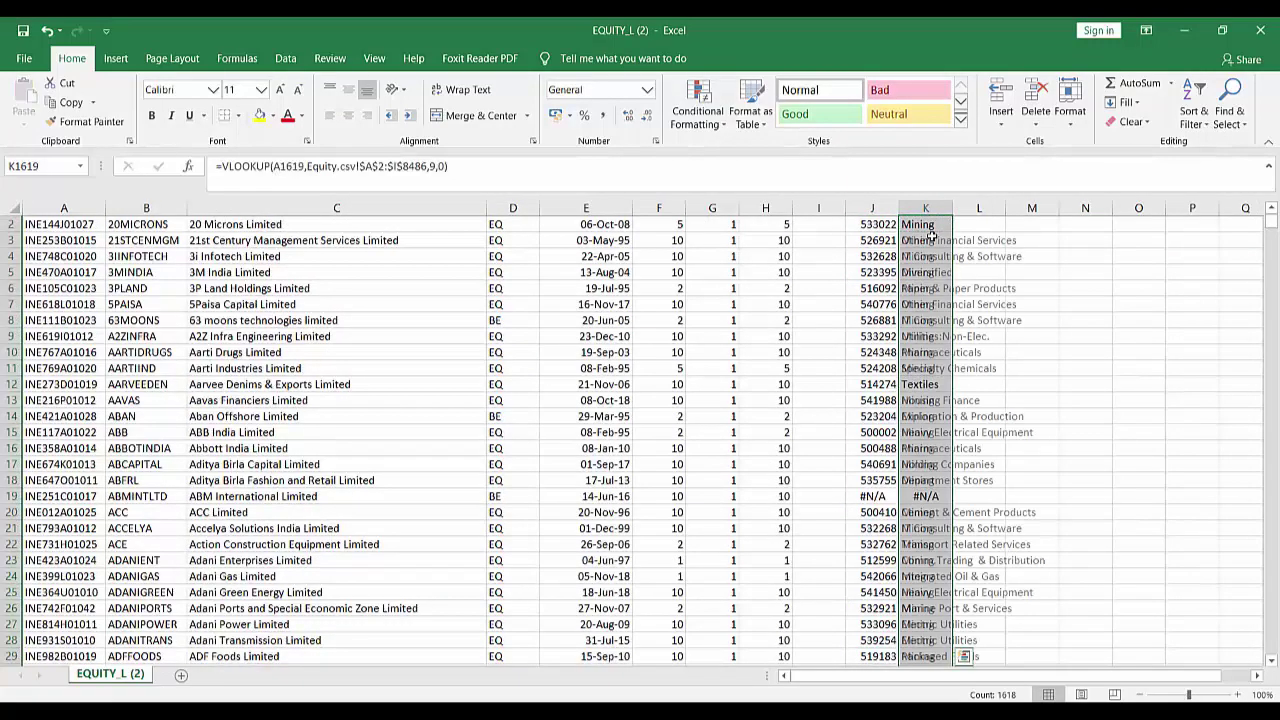
pyautogui.hotkey('ctrl', 'Up')
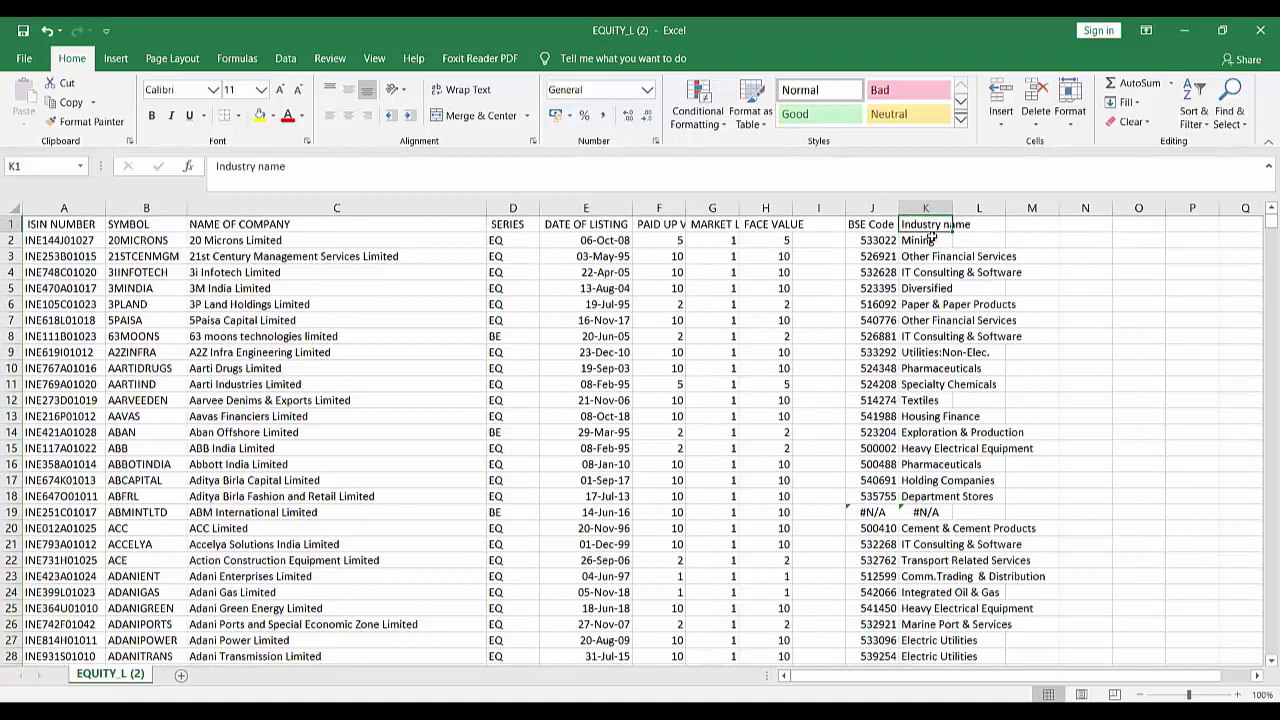
pyautogui.hotkey('ctrl', 'shift', 'l')
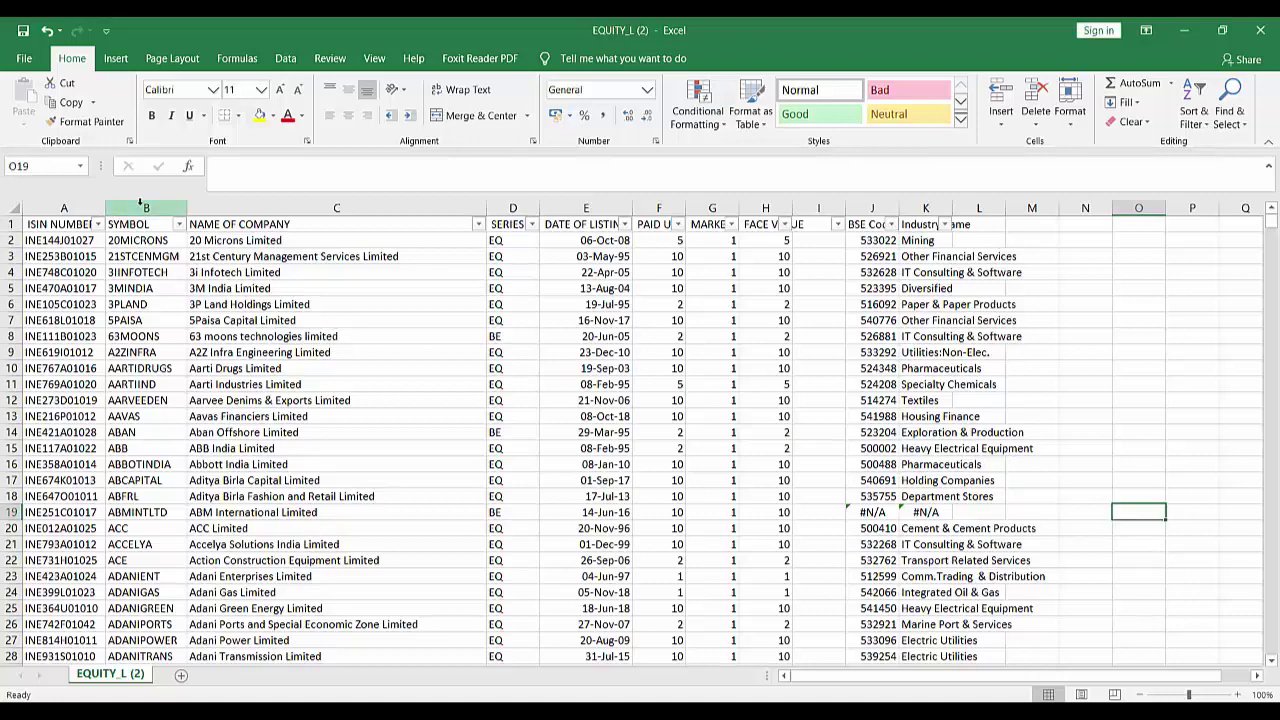
pyautogui.click(336, 208)
pyautogui.click(872, 207)
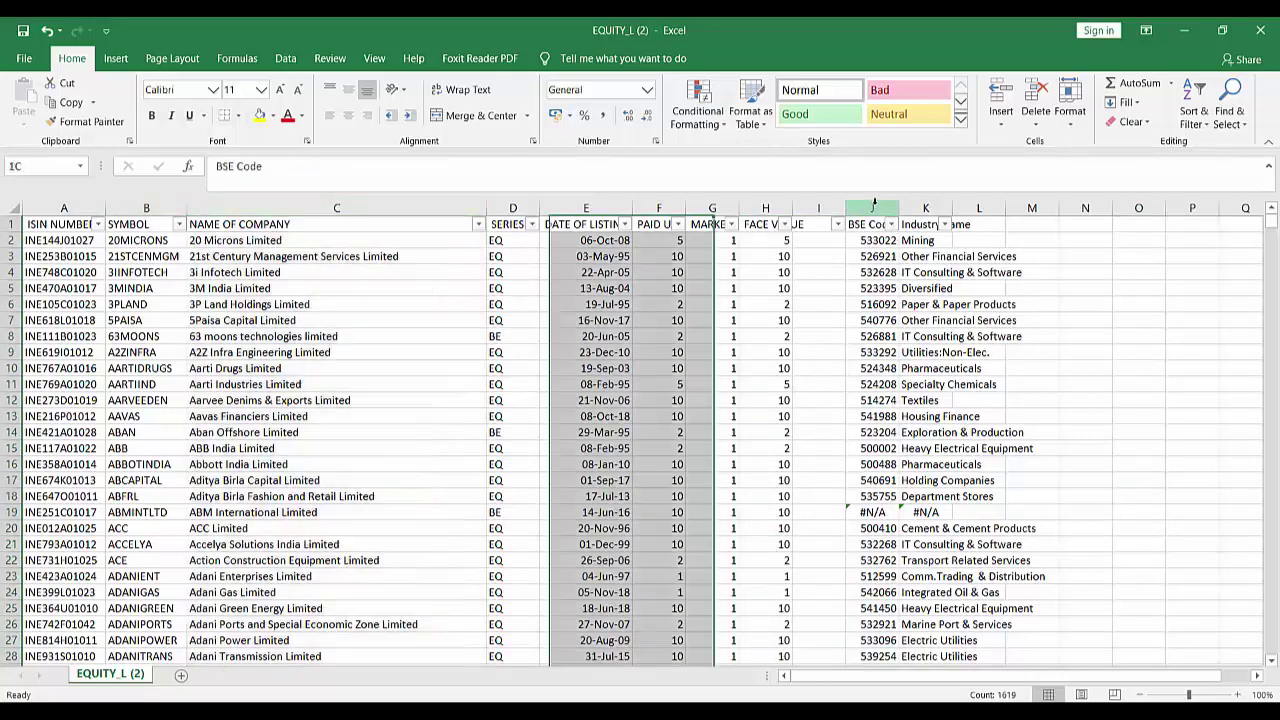
pyautogui.click(923, 206)
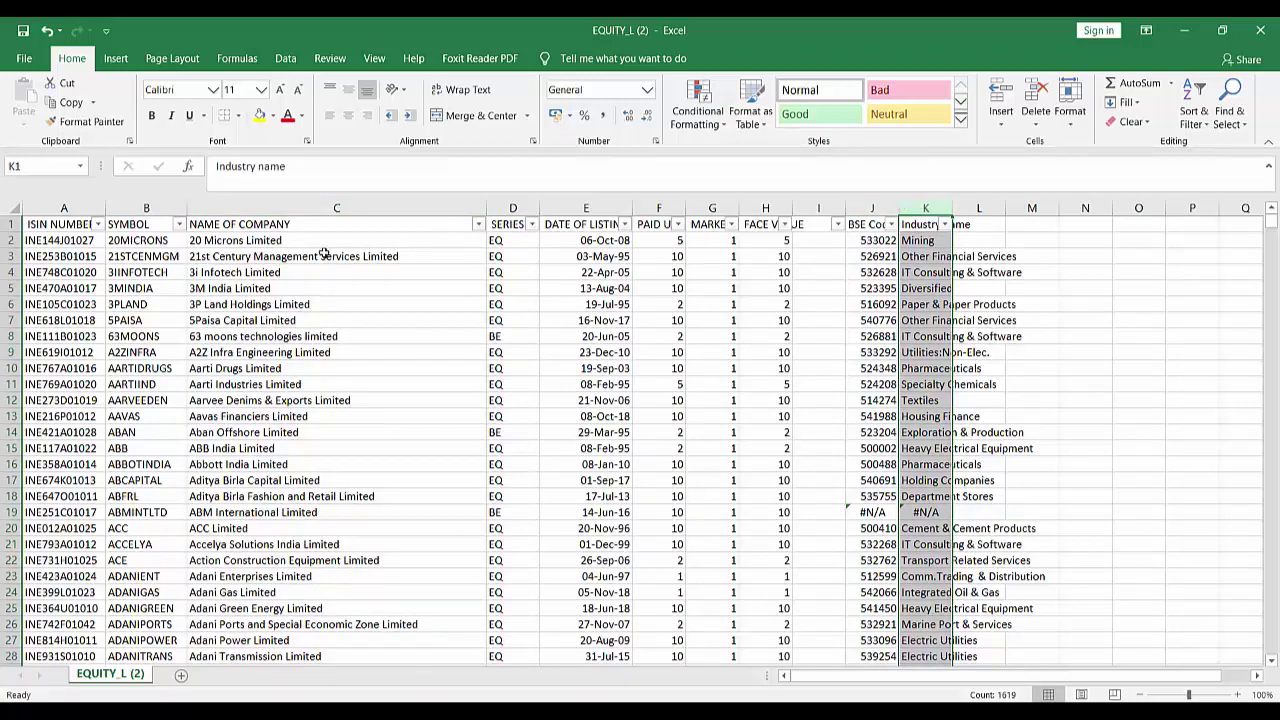
# Insert a blank column before SYMBOL and another before NAME OF COMPANY in EQUITY_L (2).
pyautogui.click(158, 206)
pyautogui.rightClick(162, 210)
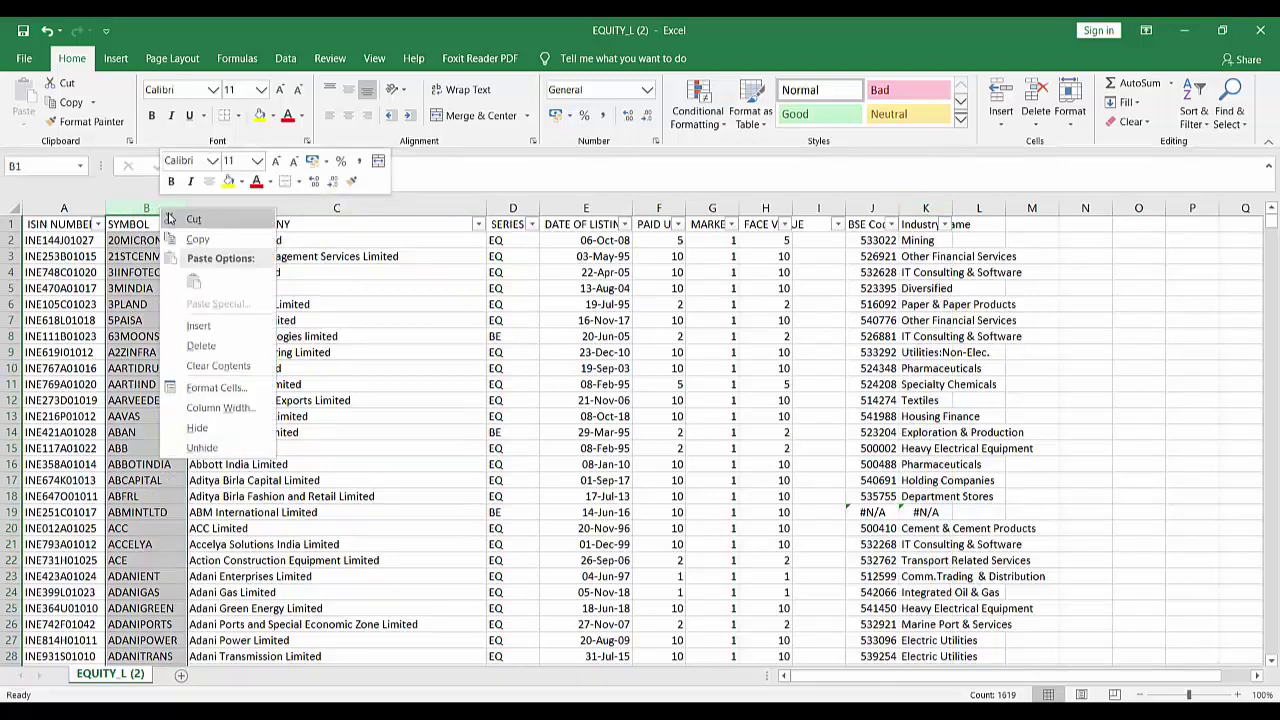
pyautogui.click(198, 325)
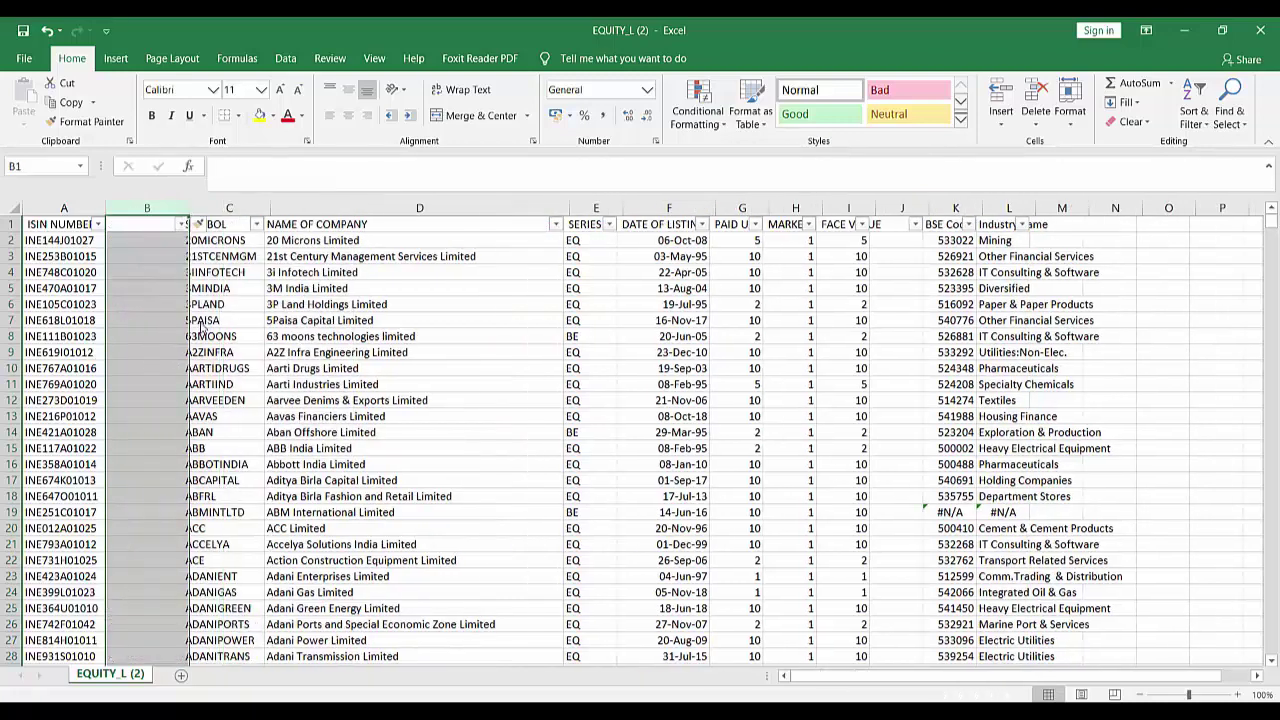
pyautogui.click(284, 208)
pyautogui.rightClick(290, 211)
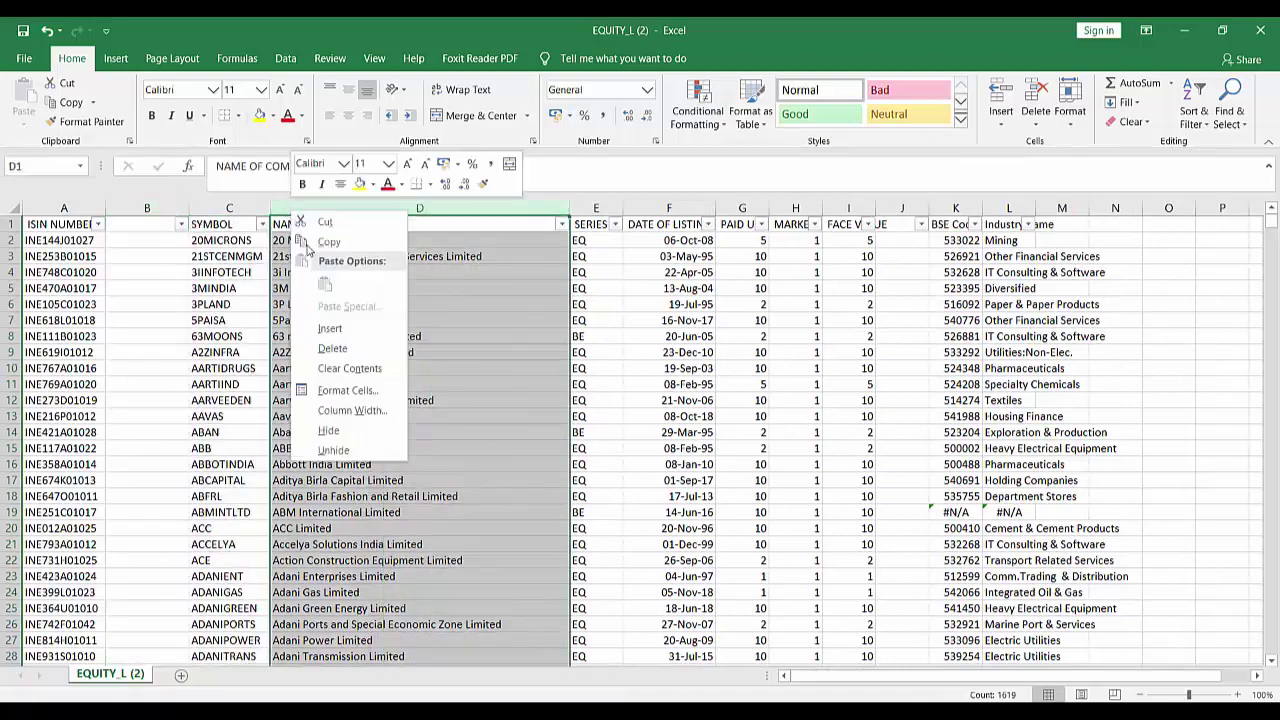
pyautogui.click(329, 328)
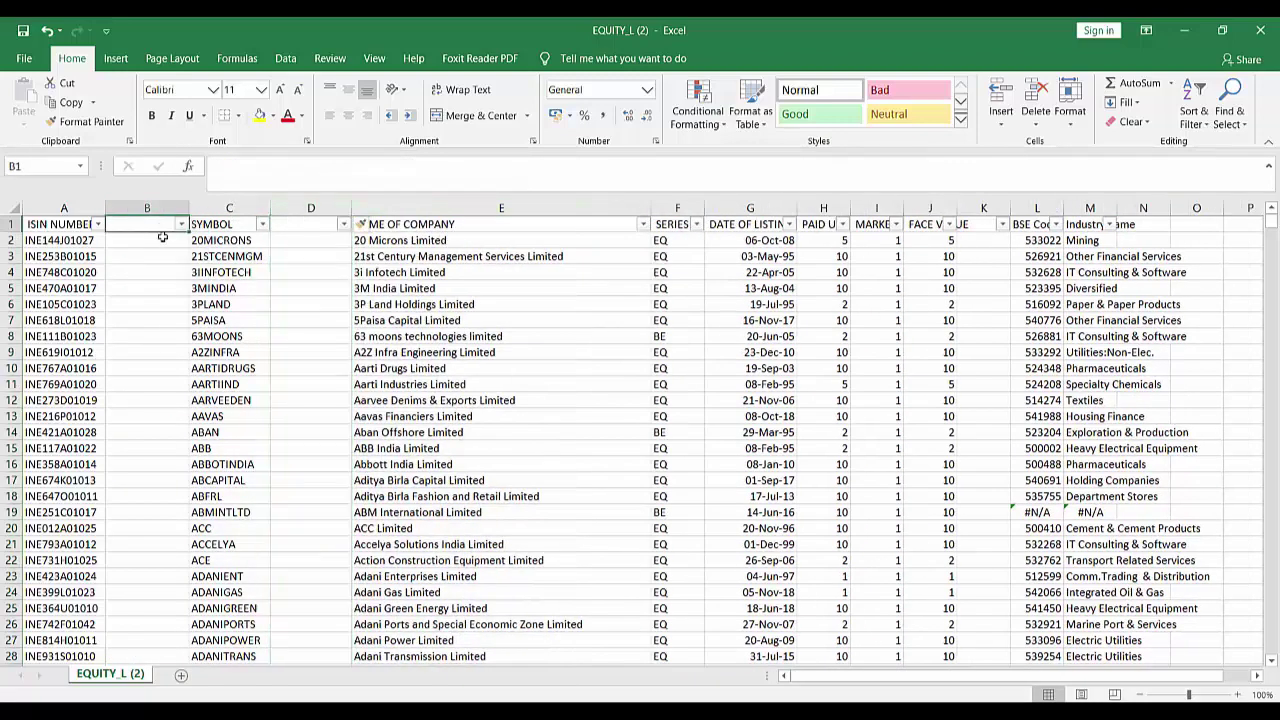
# Enter the prefix NSE: in B2 and fill it down column B to row 1619.
pyautogui.click(162, 241)
pyautogui.write('NSE')
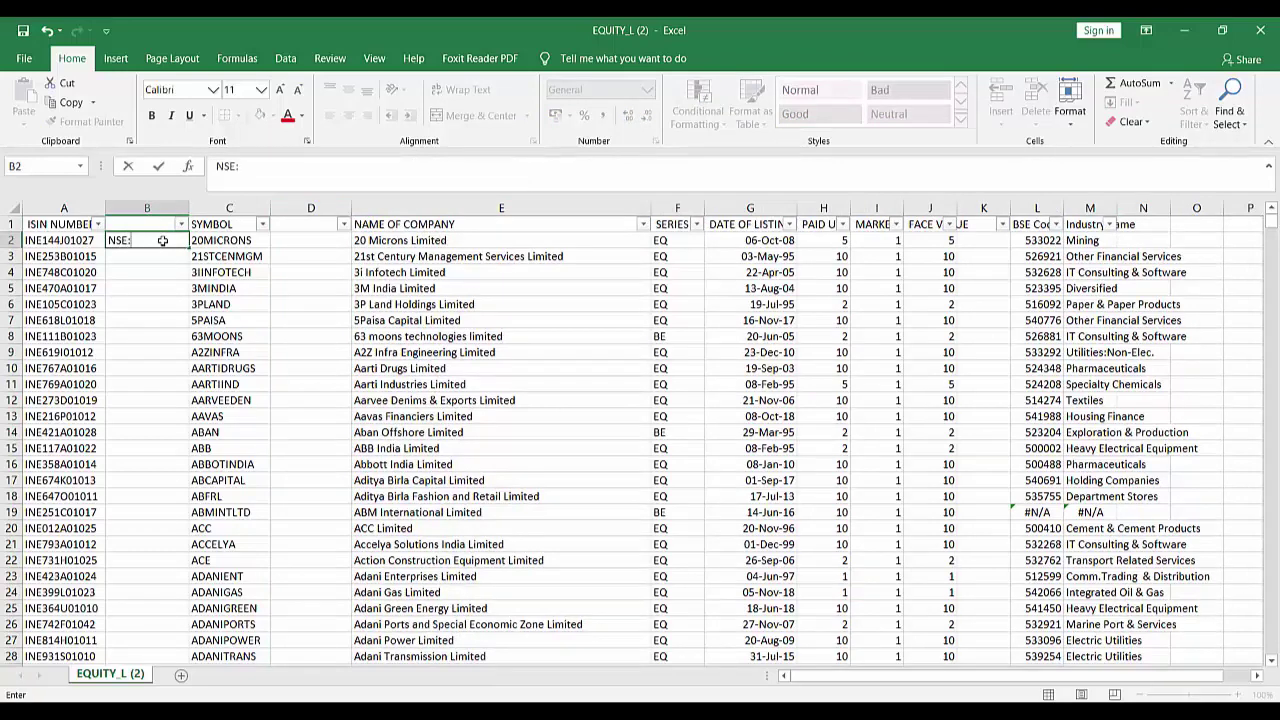
pyautogui.write(':')
pyautogui.press('Tab')
pyautogui.press('Down')
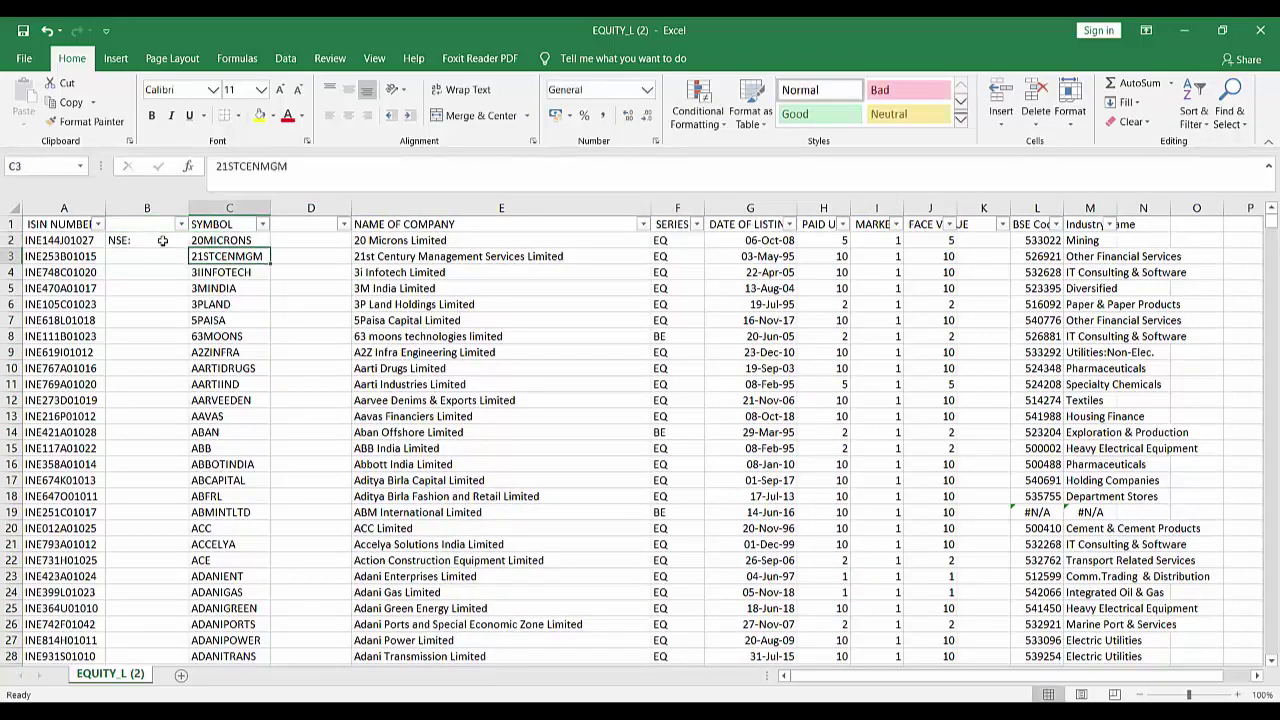
pyautogui.hotkey('ctrl', 'Down')
pyautogui.press('Left')
pyautogui.hotkey('ctrl', 'shift', 'Up')
pyautogui.hotkey('ctrl', 'd')
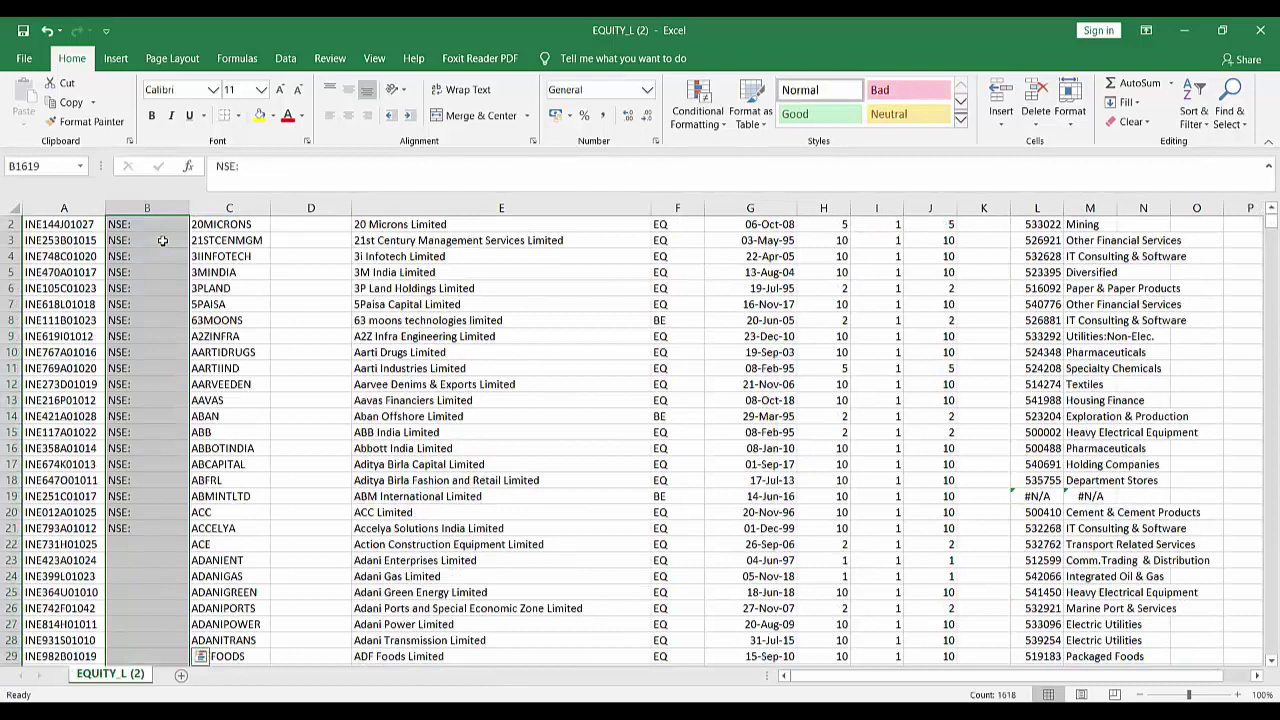
# In D2, enter a CONCATENATE formula joining the prefix in B2 with the symbol in C2.
pyautogui.hotkey('ctrl', 'Up')
pyautogui.press('Right')
pyautogui.press('Right')
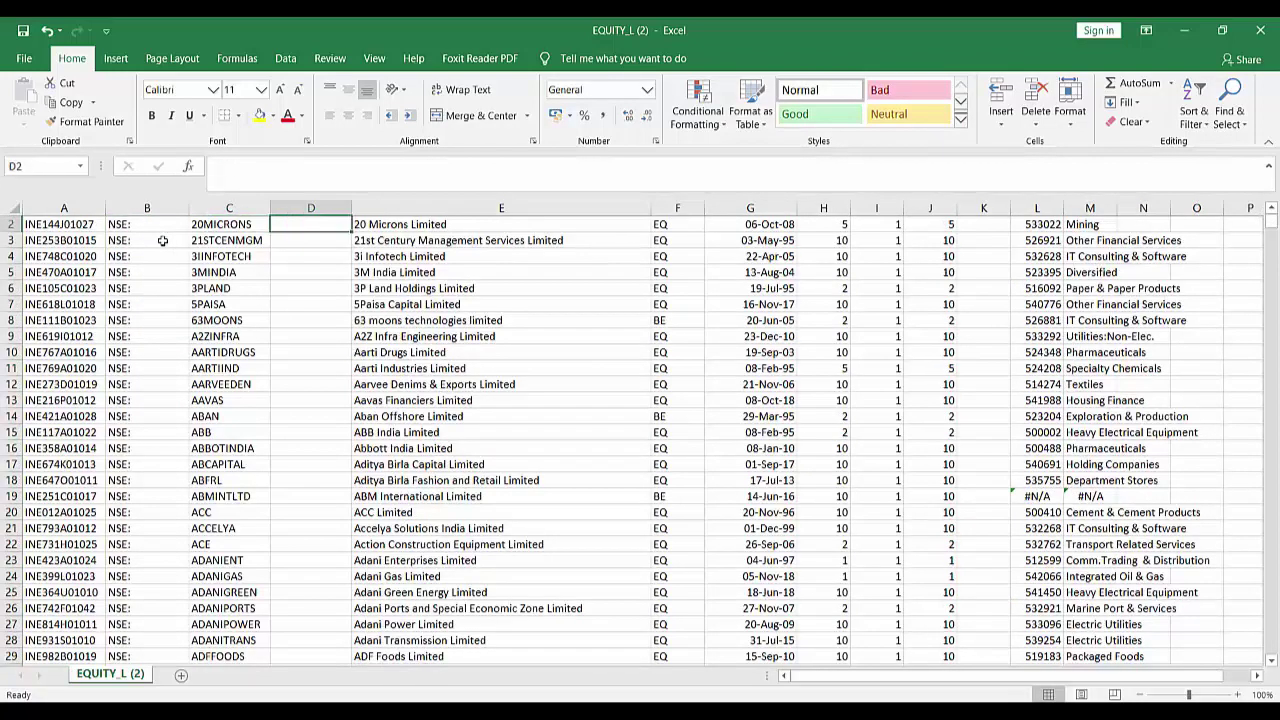
pyautogui.write('=conc')
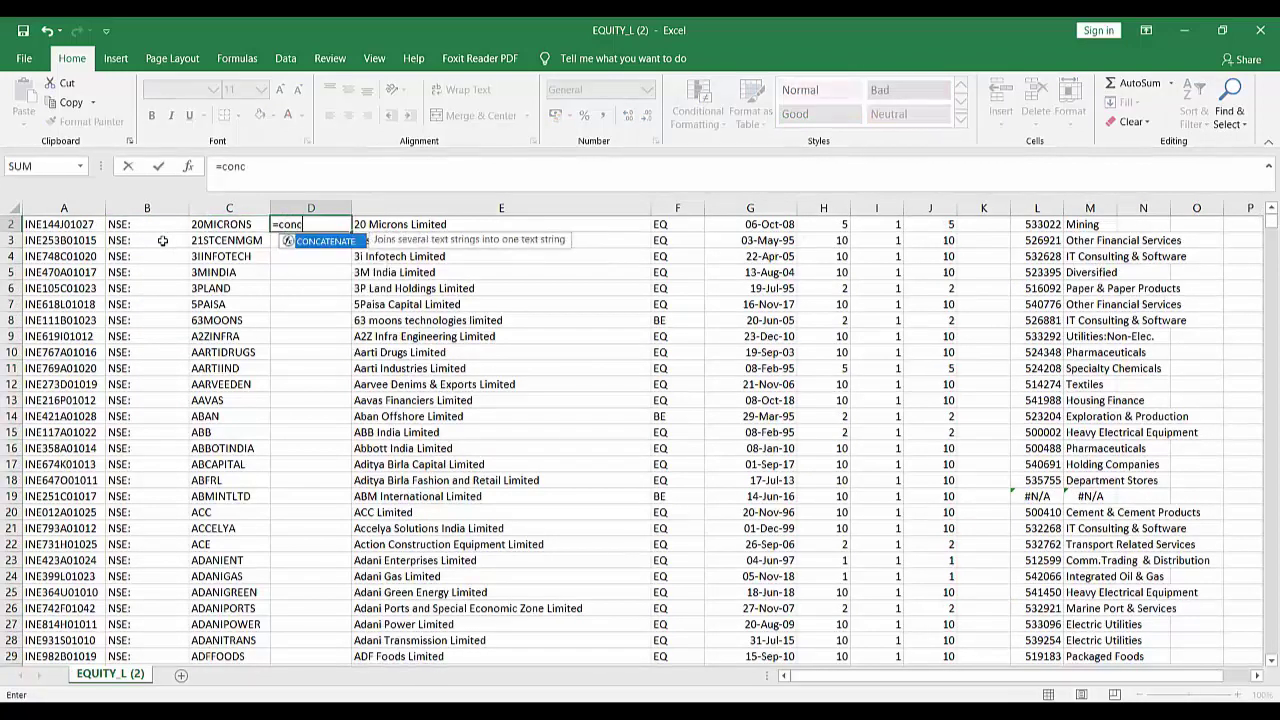
pyautogui.press('Tab')
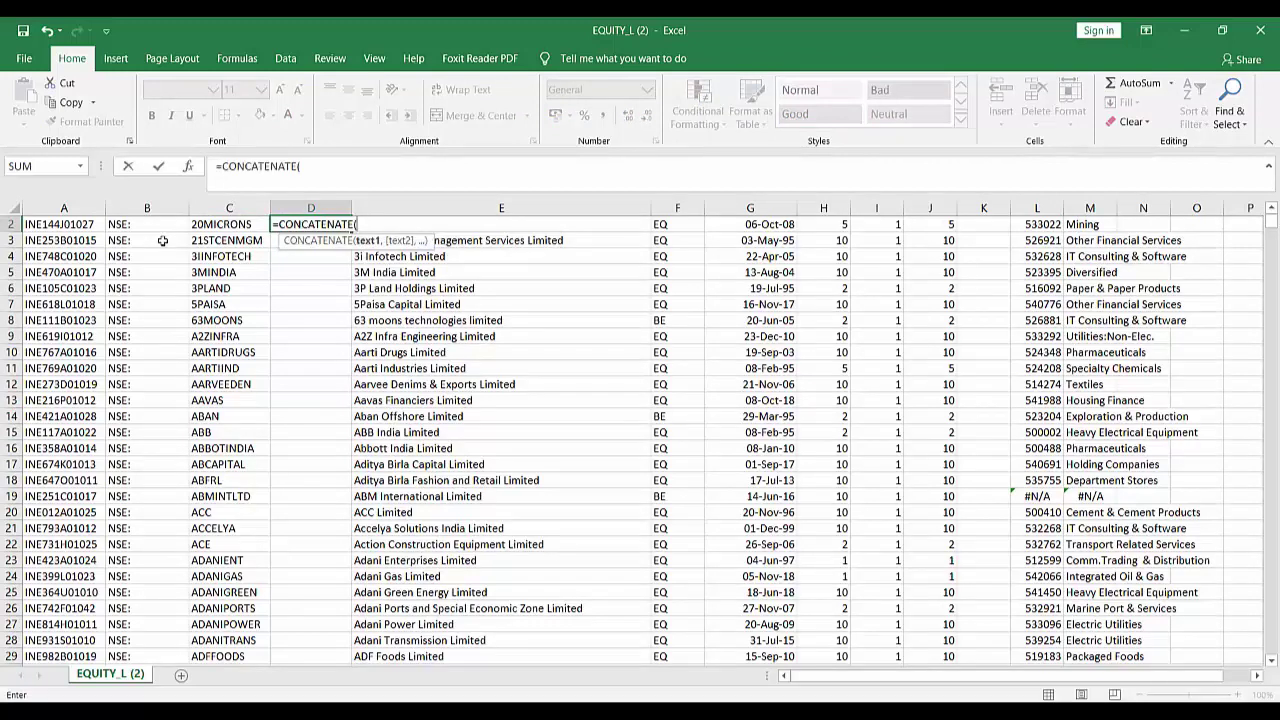
pyautogui.press('Left')
pyautogui.press('Left')
pyautogui.write(',')
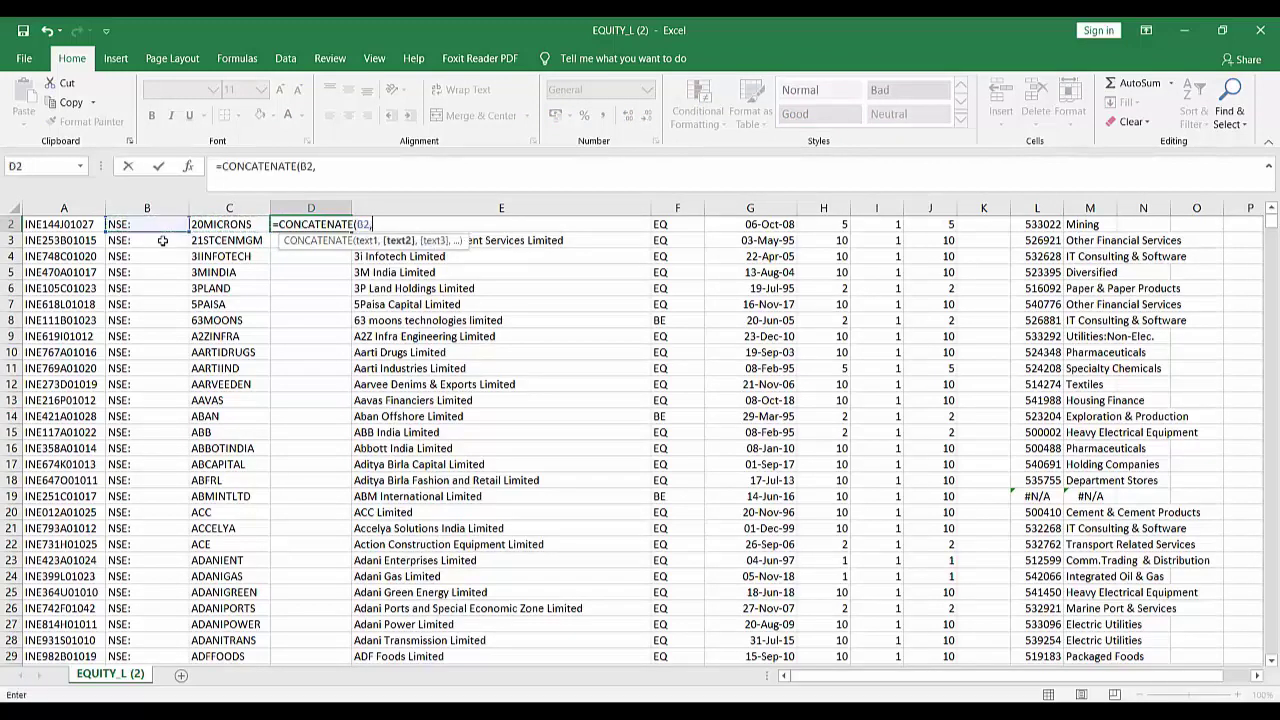
pyautogui.press('Left')
pyautogui.press('Return')
pyautogui.press('Up')
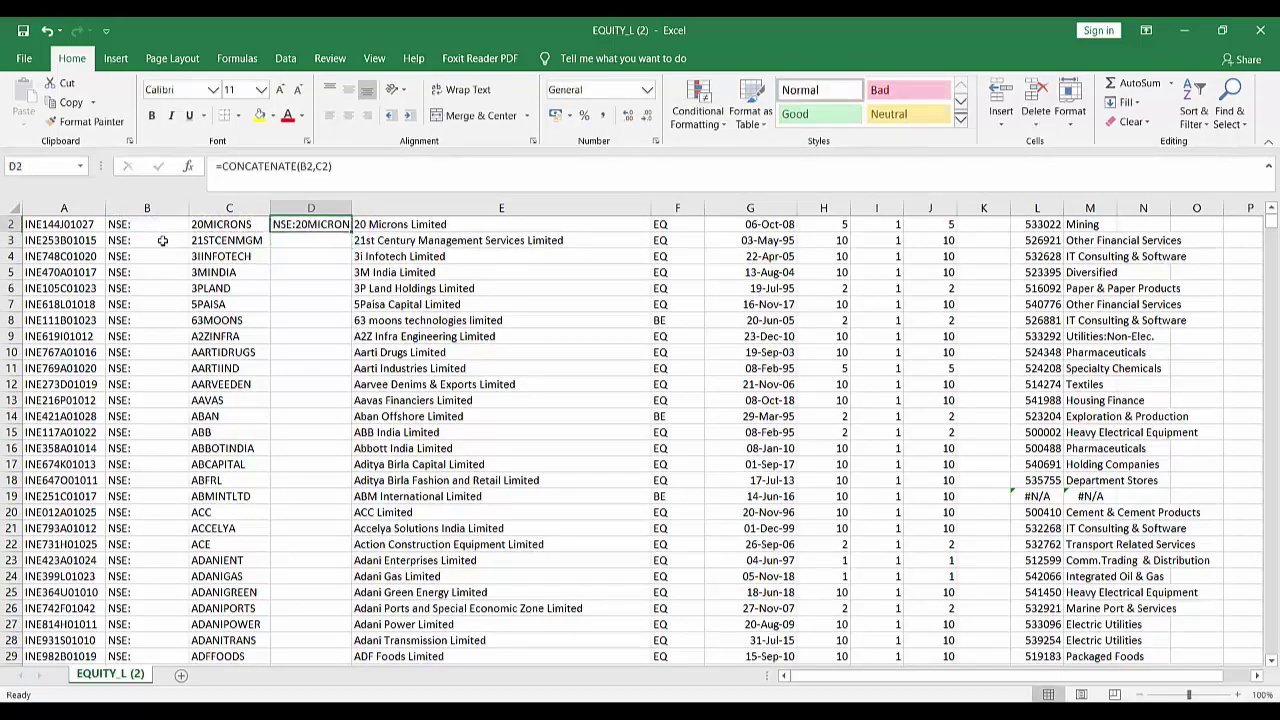
# Copy the CONCATENATE formula from D2 down column D to row 1619.
pyautogui.hotkey('ctrl', 'c')
pyautogui.press('Left')
pyautogui.hotkey('ctrl', 'Down')
pyautogui.press('Right')
pyautogui.hotkey('ctrl', 'shift', 'Up')
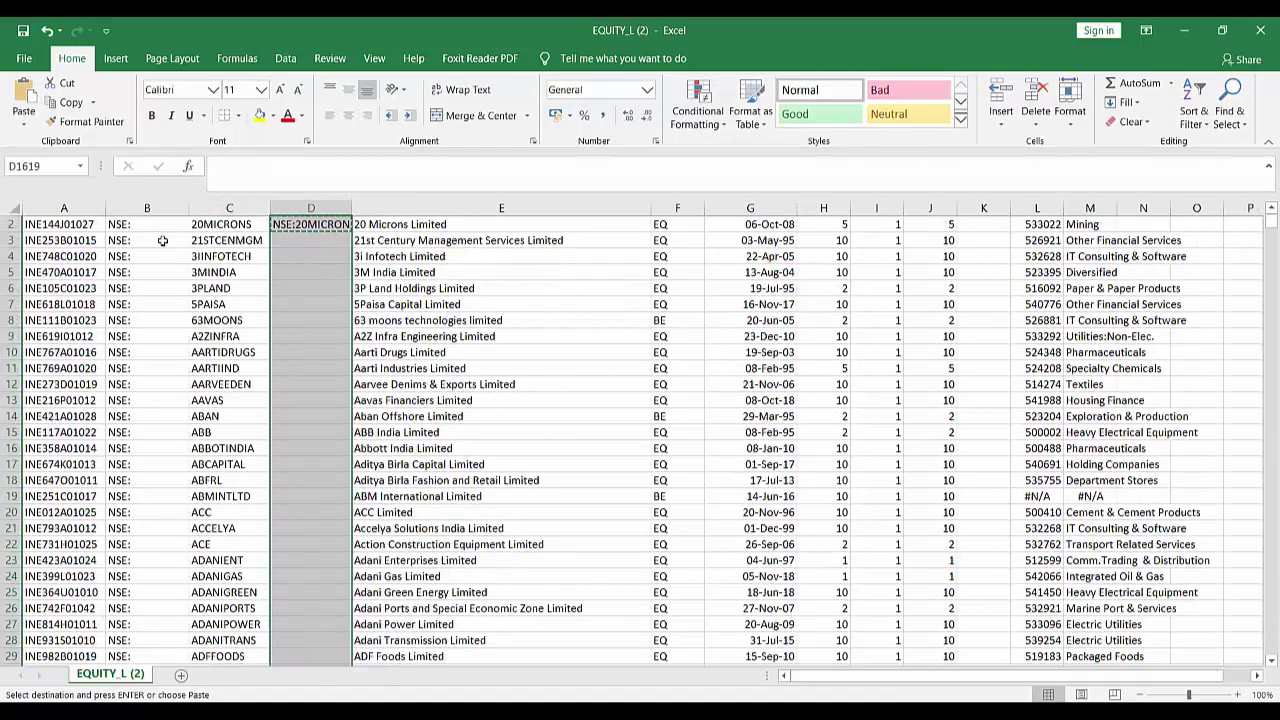
pyautogui.hotkey('ctrl', 'v')
pyautogui.press('Down')
pyautogui.press('Escape')
# Replace the CONCATENATE formulas in D2:D1619 with their plain values.
pyautogui.press('Up')
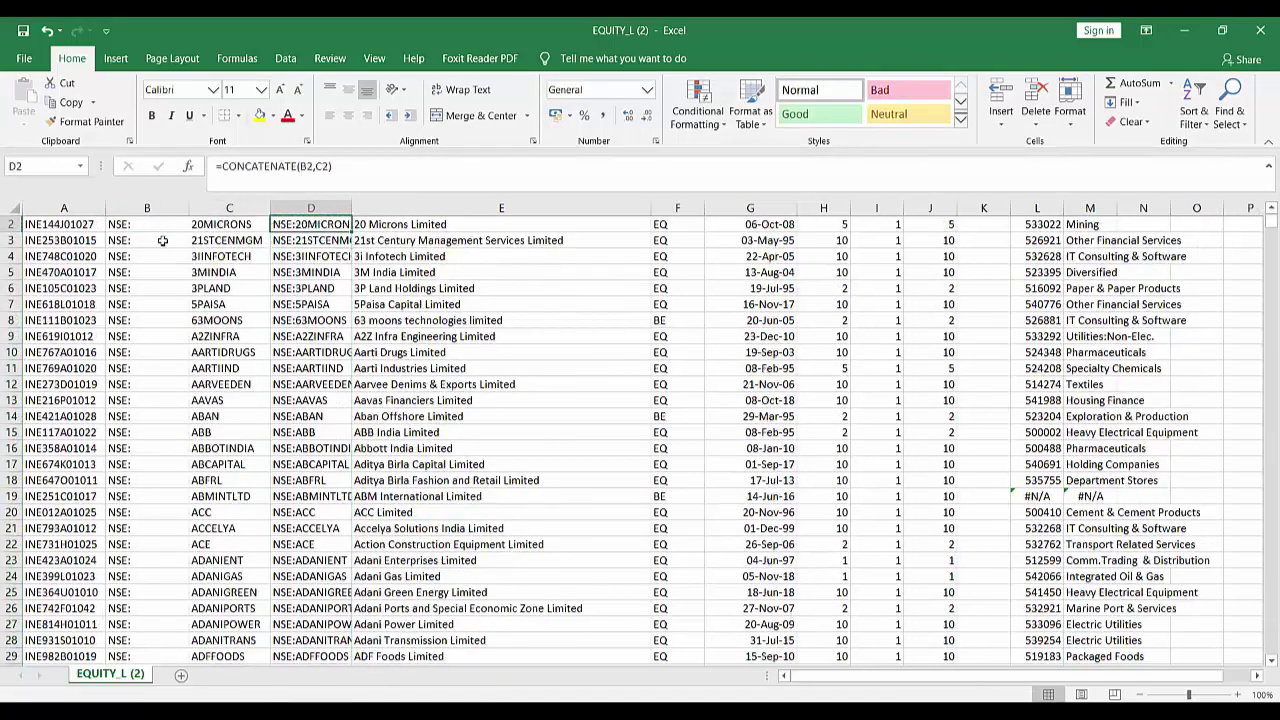
pyautogui.hotkey('ctrl', 'shift', 'Down')
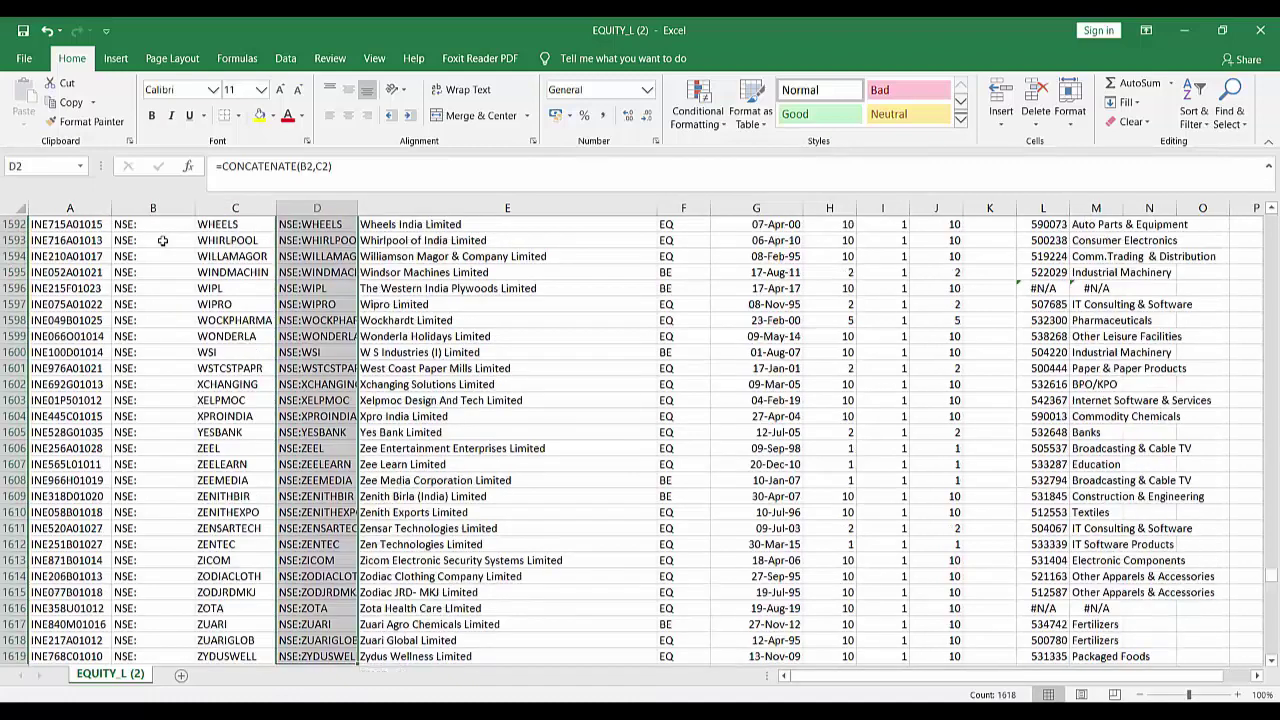
pyautogui.hotkey('ctrl', 'c')
pyautogui.hotkey('alt', 'h')
pyautogui.press('v')
pyautogui.press('v')
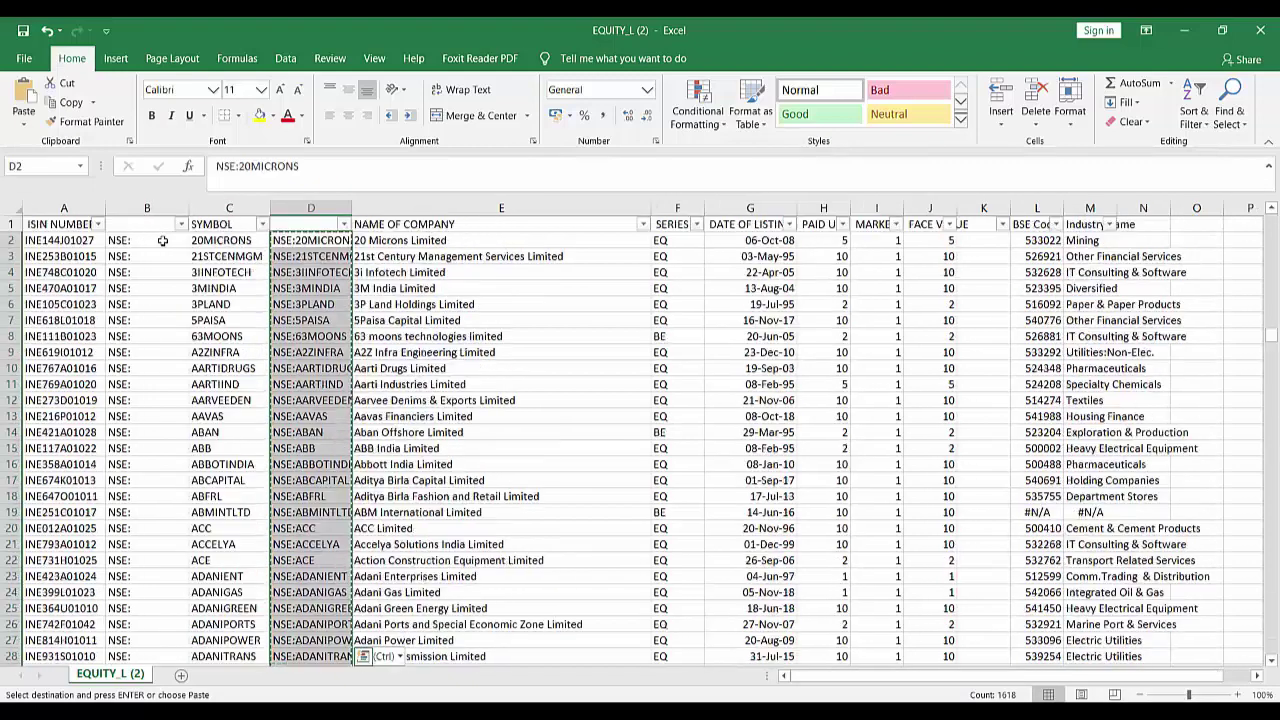
pyautogui.click(326, 239)
pyautogui.press('Escape')
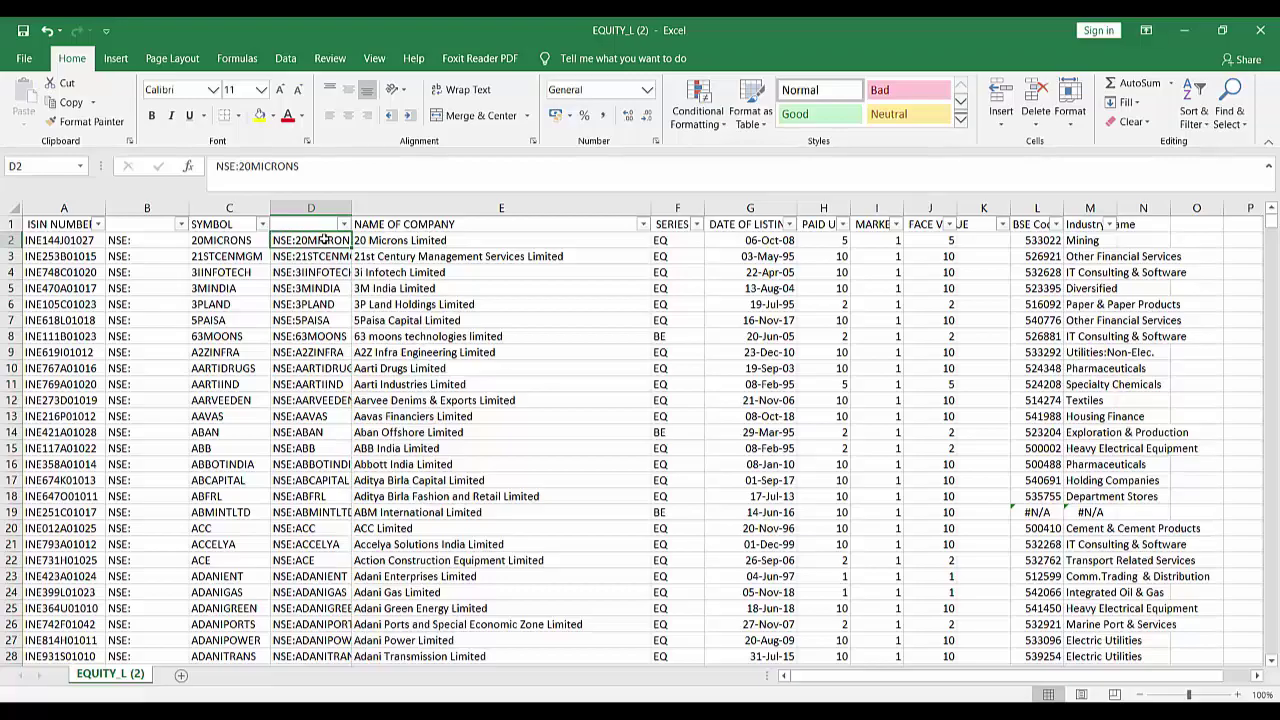
# Switch to the Market Tracker Google Sheet and review the NSE sheet's headings from INDUSTRY to Rise from 52 wk low.
pyautogui.hotkey('alt', 'Tab')
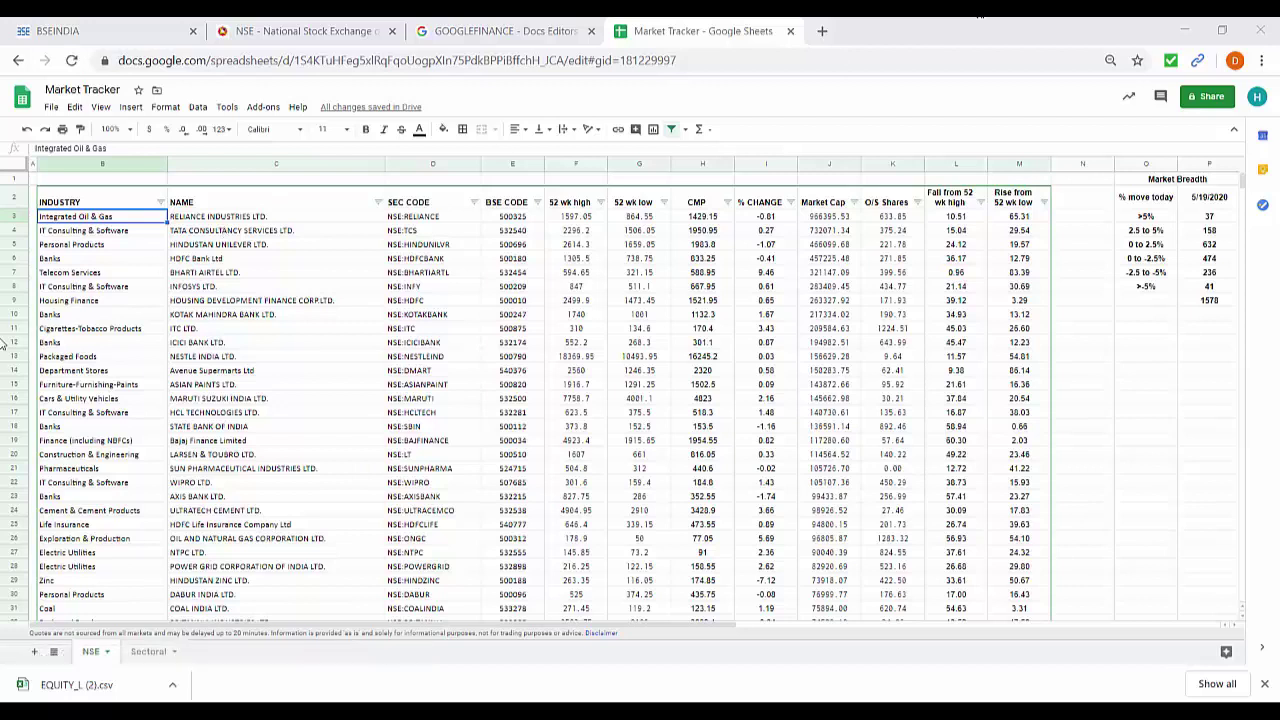
pyautogui.click(88, 195)
pyautogui.click(222, 200)
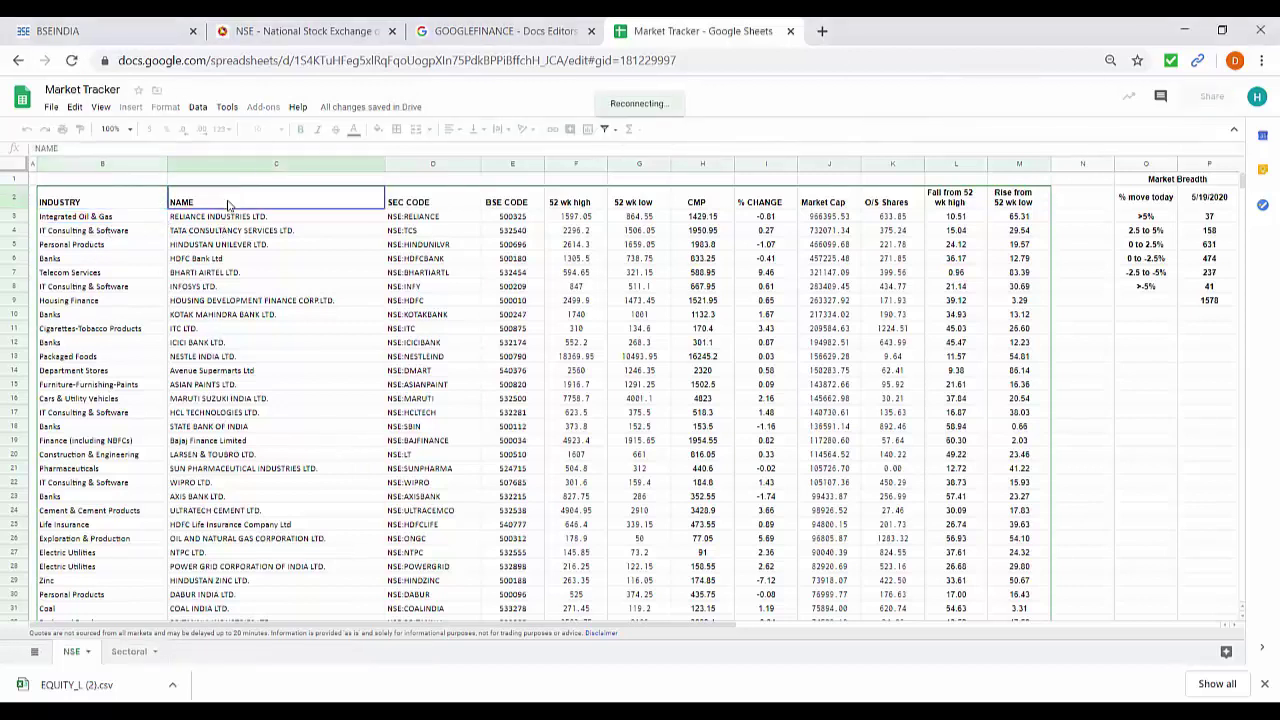
pyautogui.click(430, 203)
pyautogui.click(528, 206)
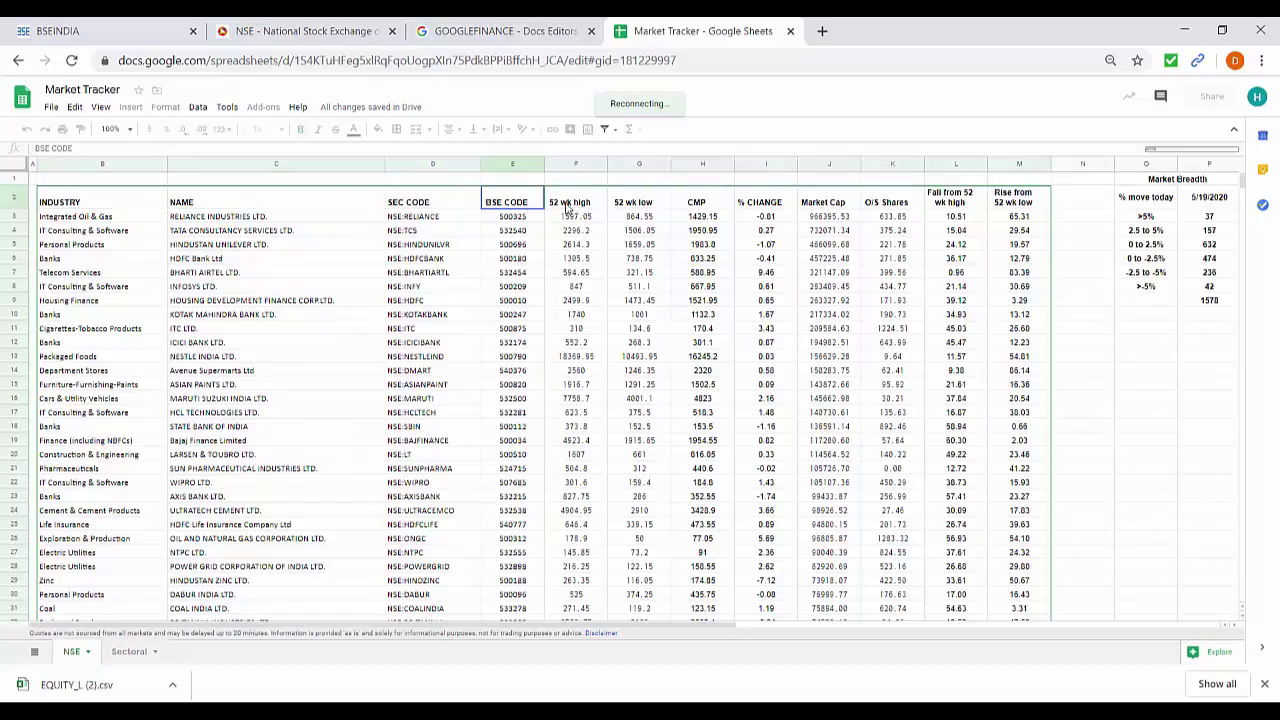
pyautogui.moveTo(568, 207); pyautogui.dragTo(1015, 199)
# Examine the GOOGLEFINANCE formulas in row 3 from 52 wk high to Market Cap, and how the companies are ordered by Market Cap.
pyautogui.click(577, 220)
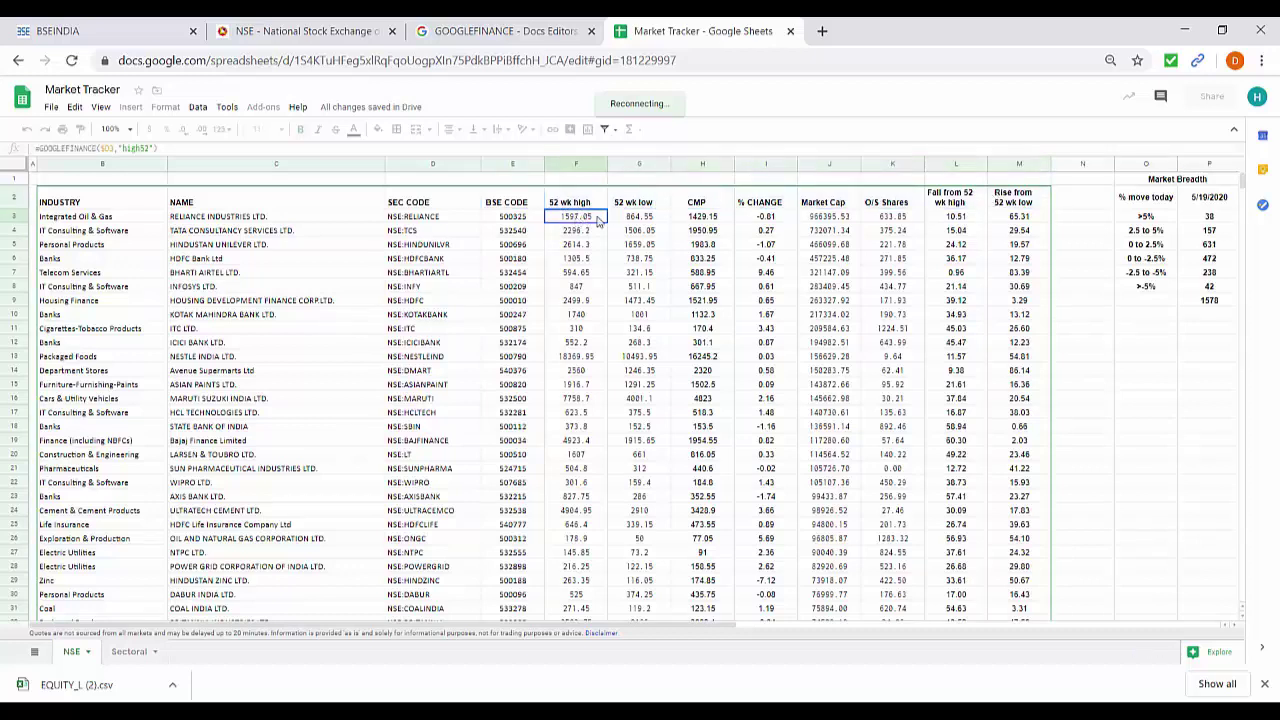
pyautogui.click(612, 220)
pyautogui.click(702, 219)
pyautogui.click(770, 226)
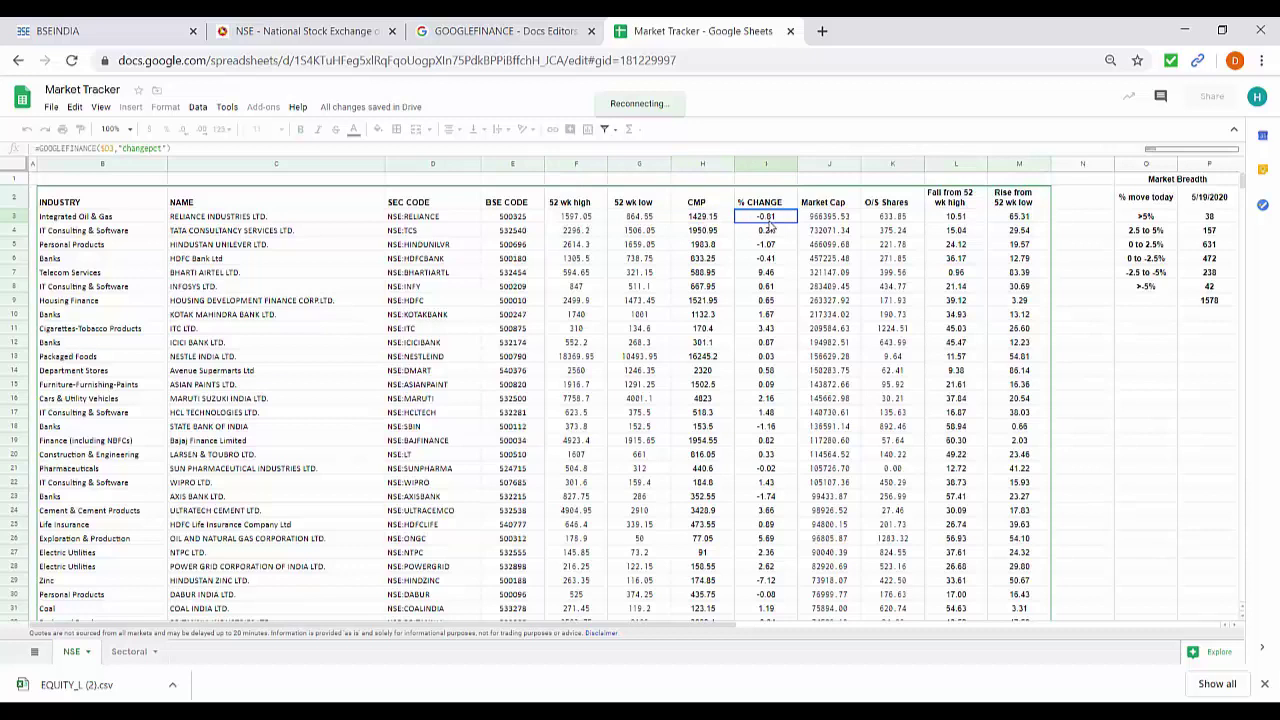
pyautogui.click(828, 219)
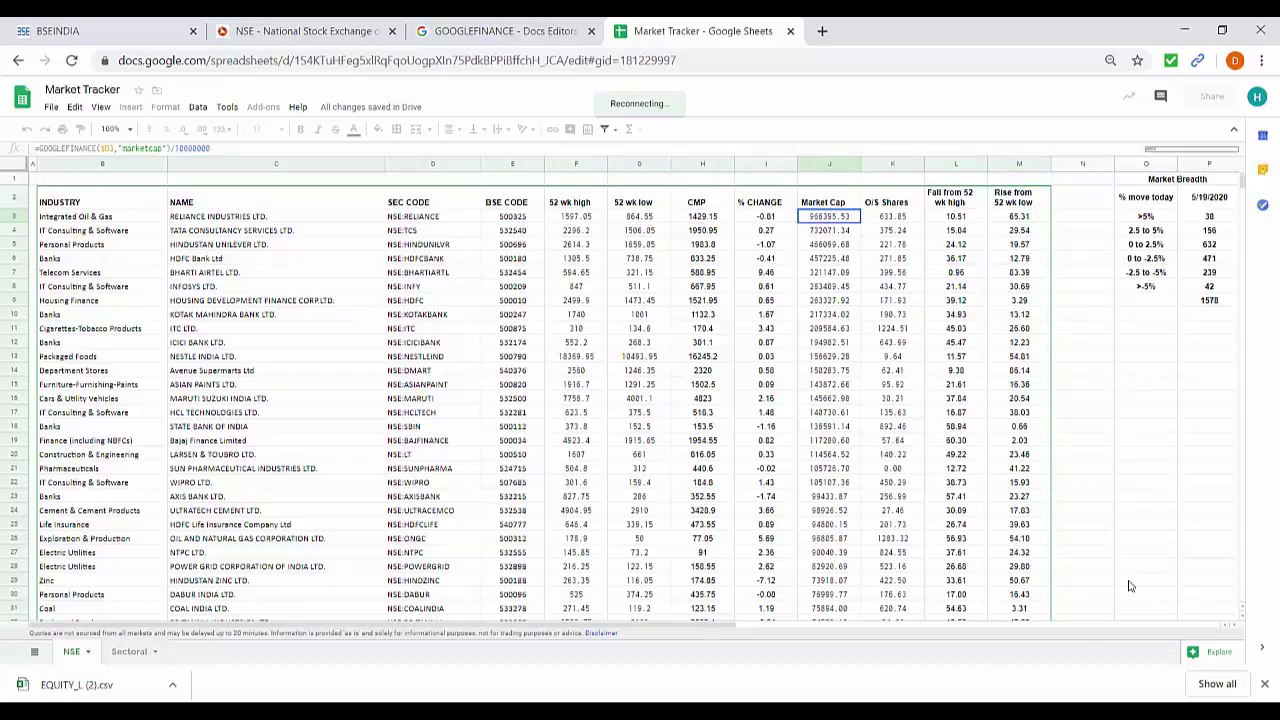
pyautogui.scroll(-5, 660, 300)
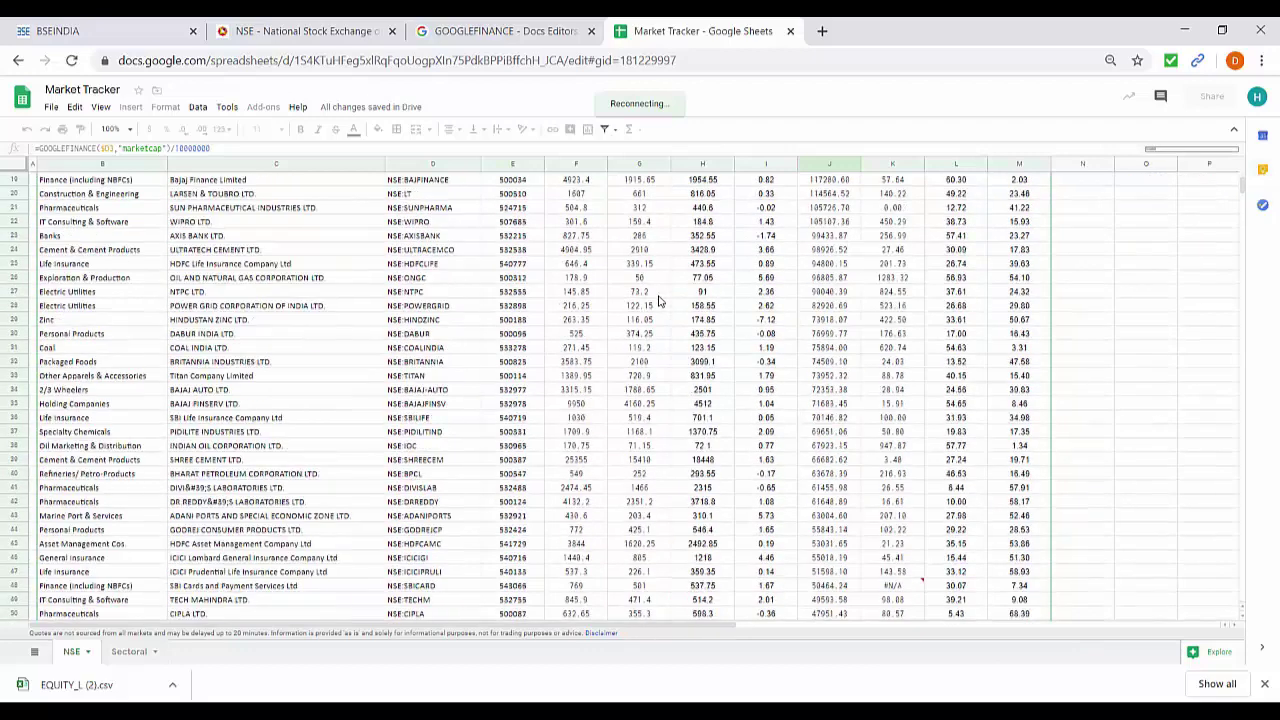
pyautogui.scroll(5, 658, 440)
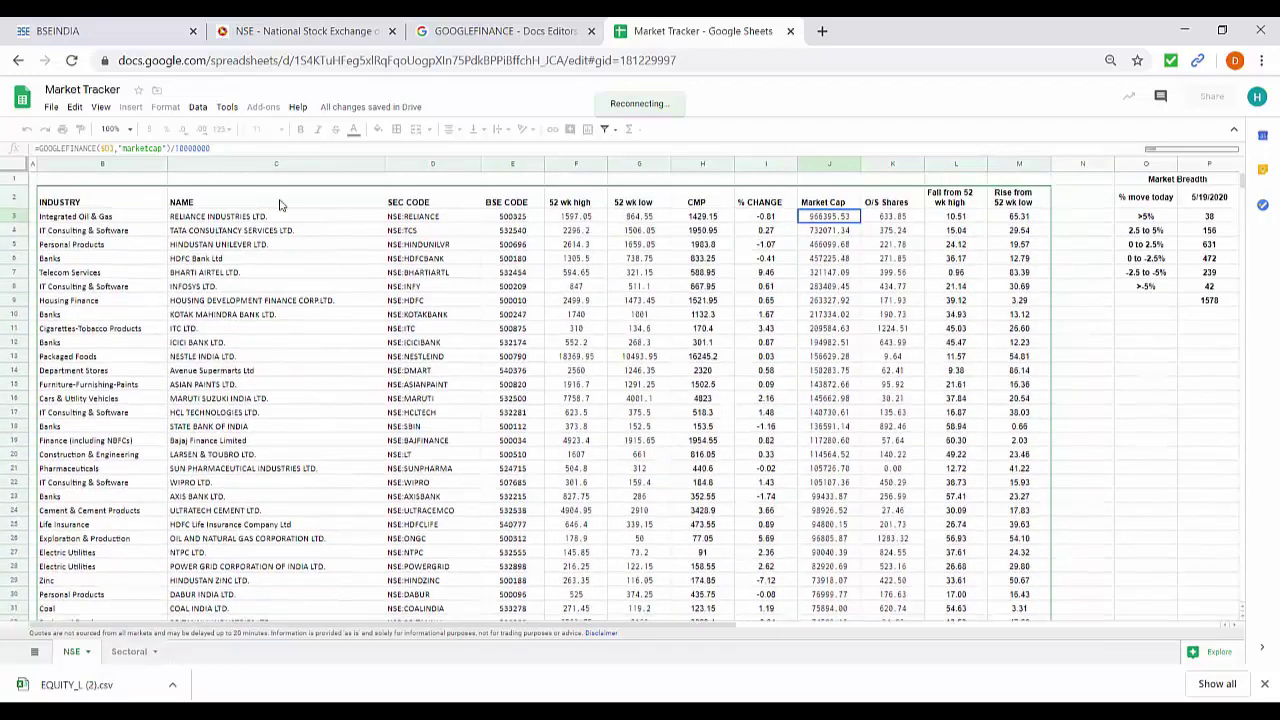
pyautogui.click(843, 207)
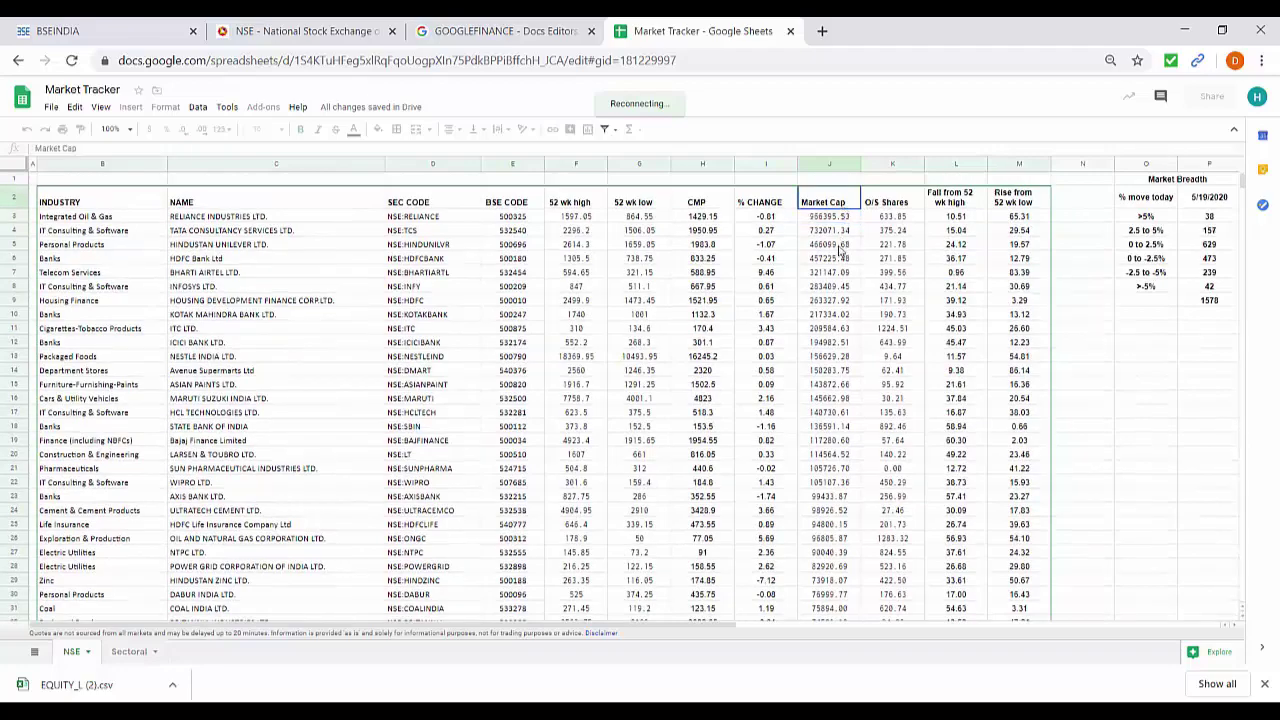
pyautogui.scroll(-6, 829, 300)
pyautogui.scroll(-6, 829, 298)
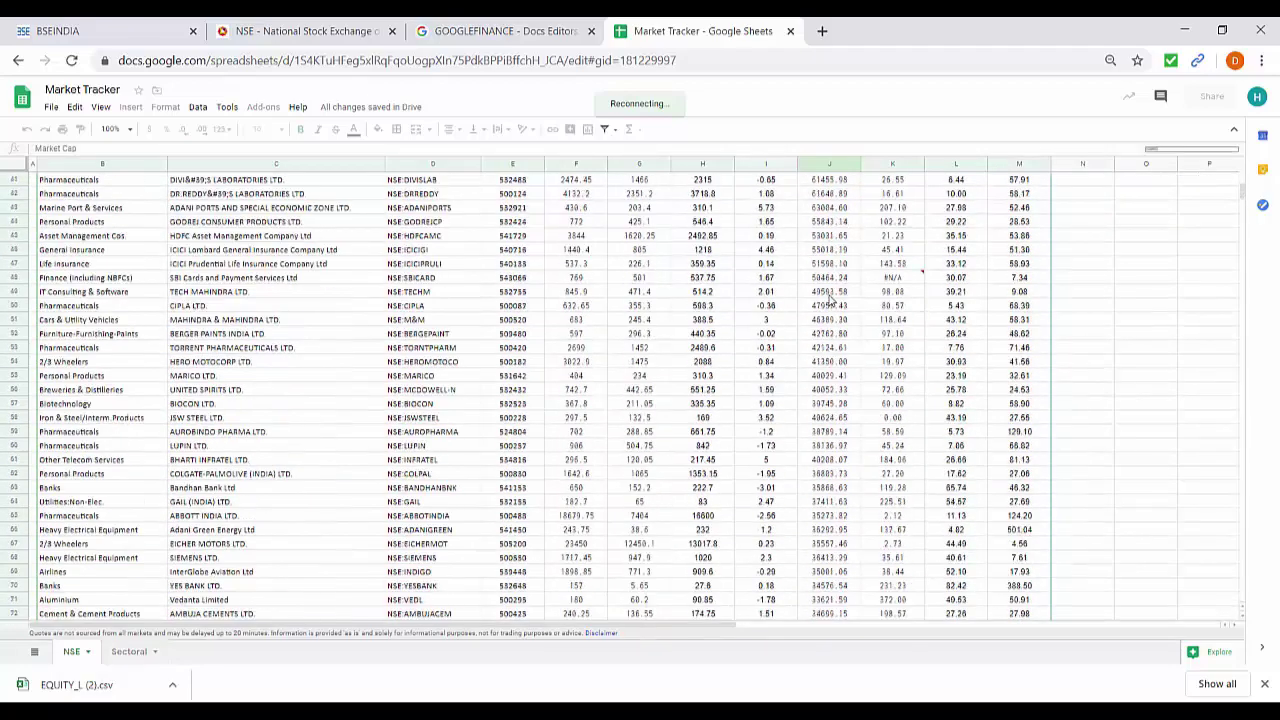
pyautogui.scroll(12, 829, 298)
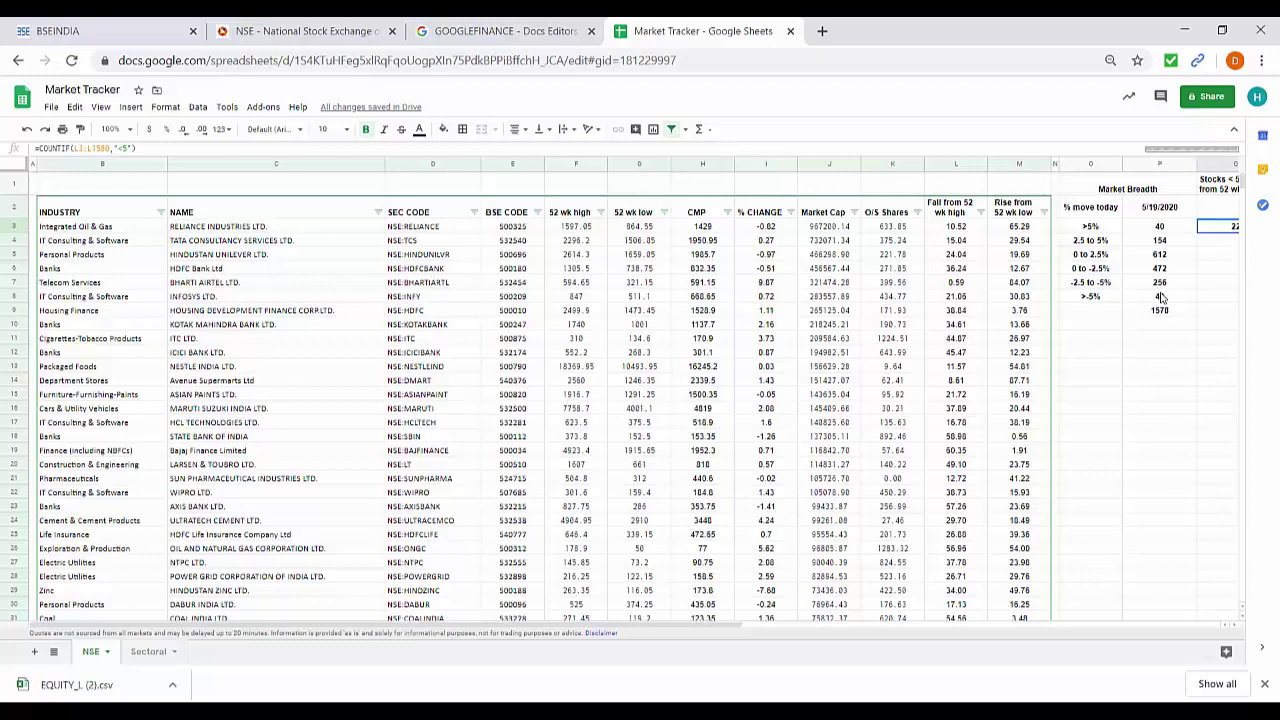
# Review the Market Breadth ranges and their counts, and correct the range label in O8 to <-5%.
pyautogui.click(1087, 194)
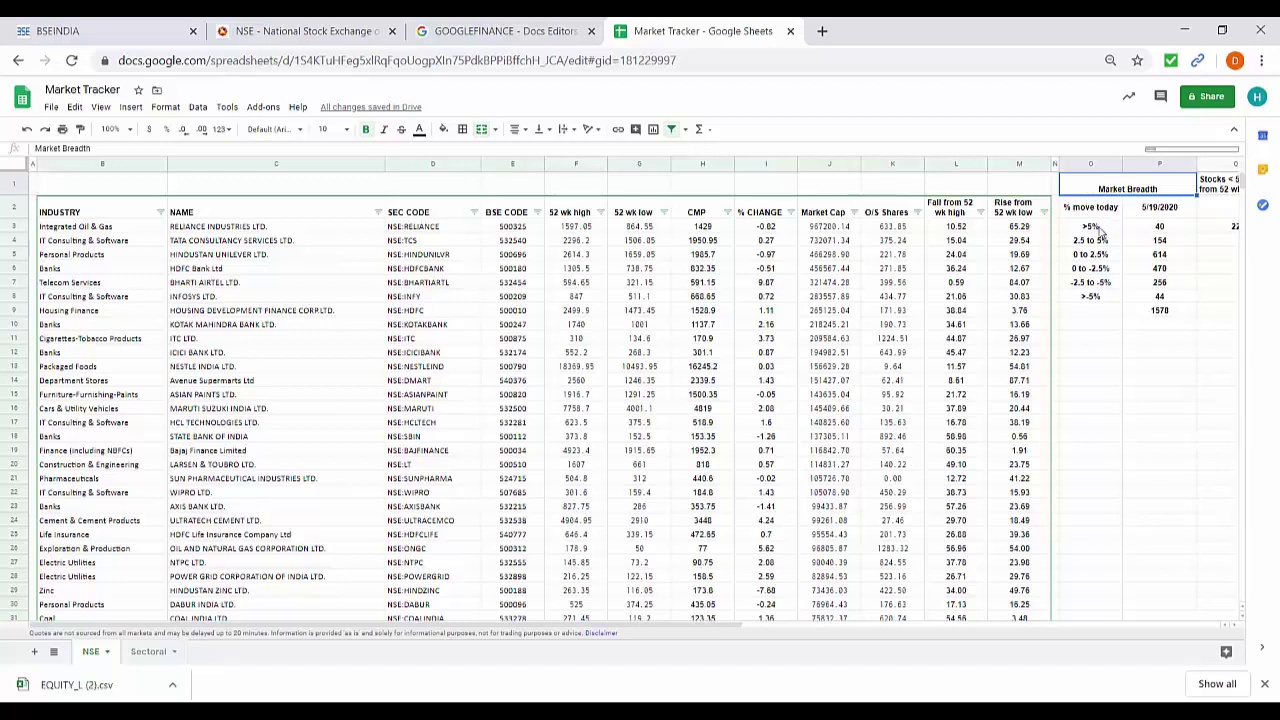
pyautogui.click(1154, 231)
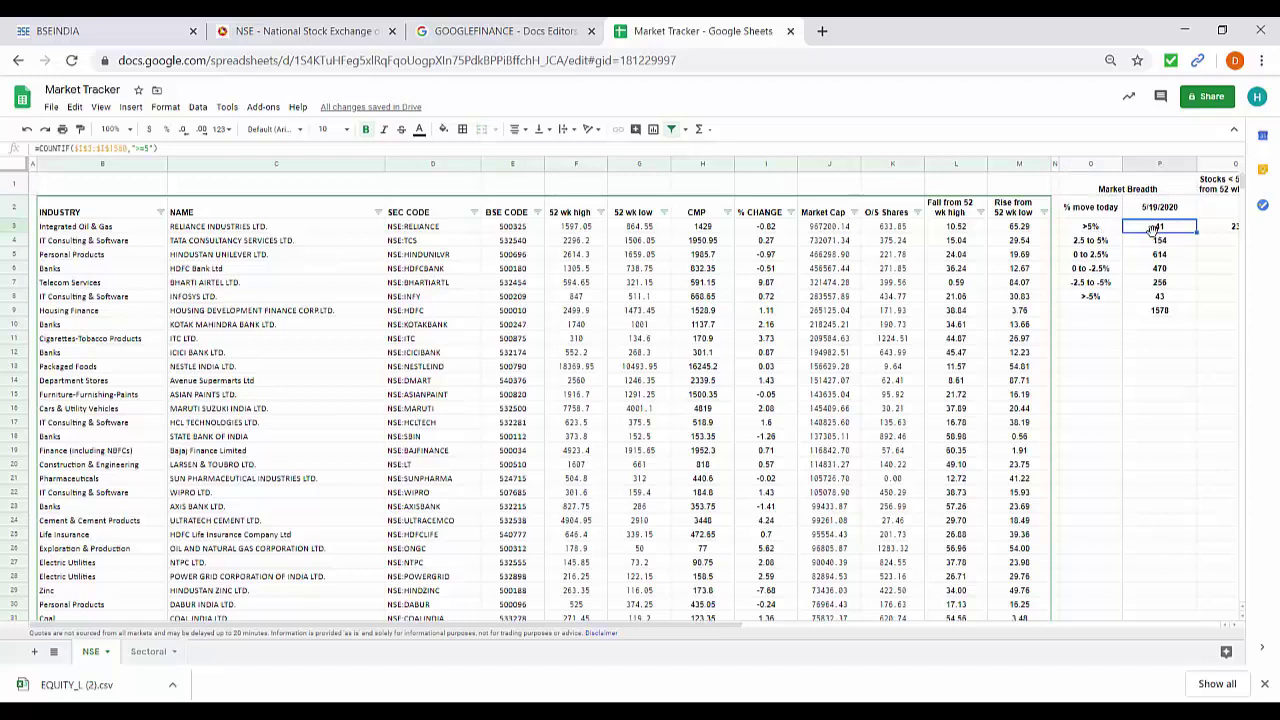
pyautogui.click(1092, 230)
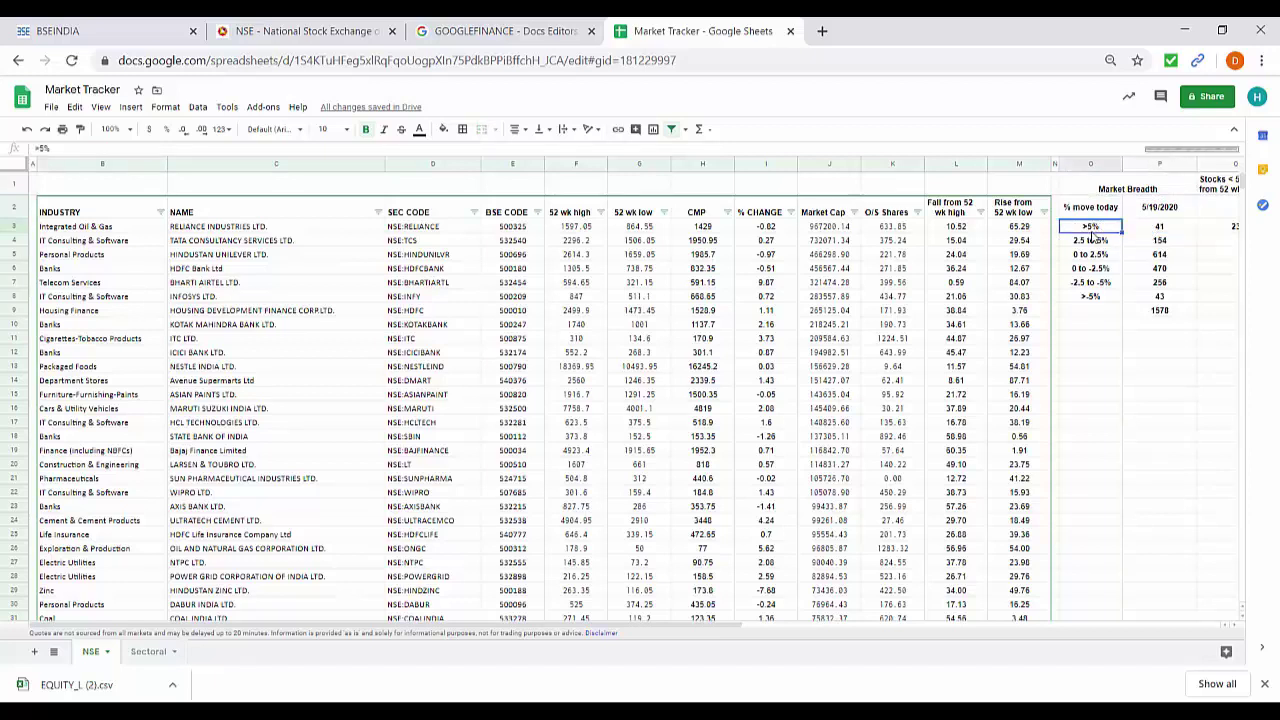
pyautogui.click(1147, 297)
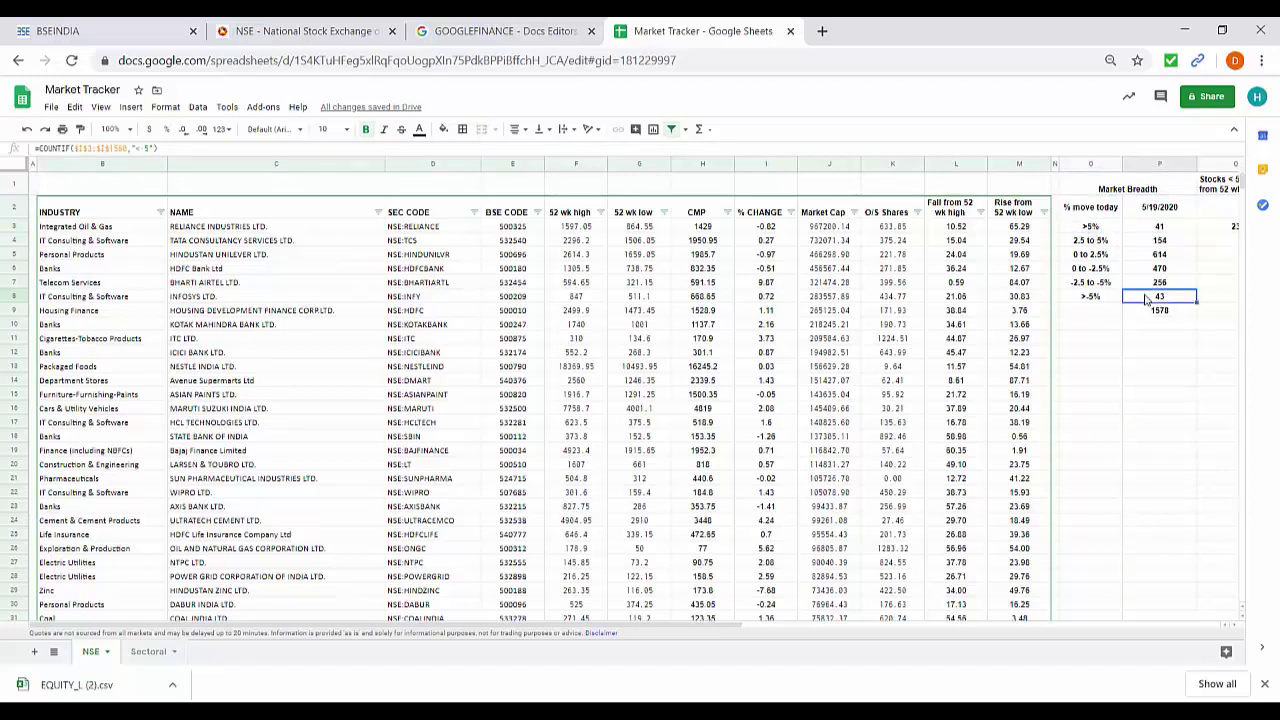
pyautogui.click(1090, 297)
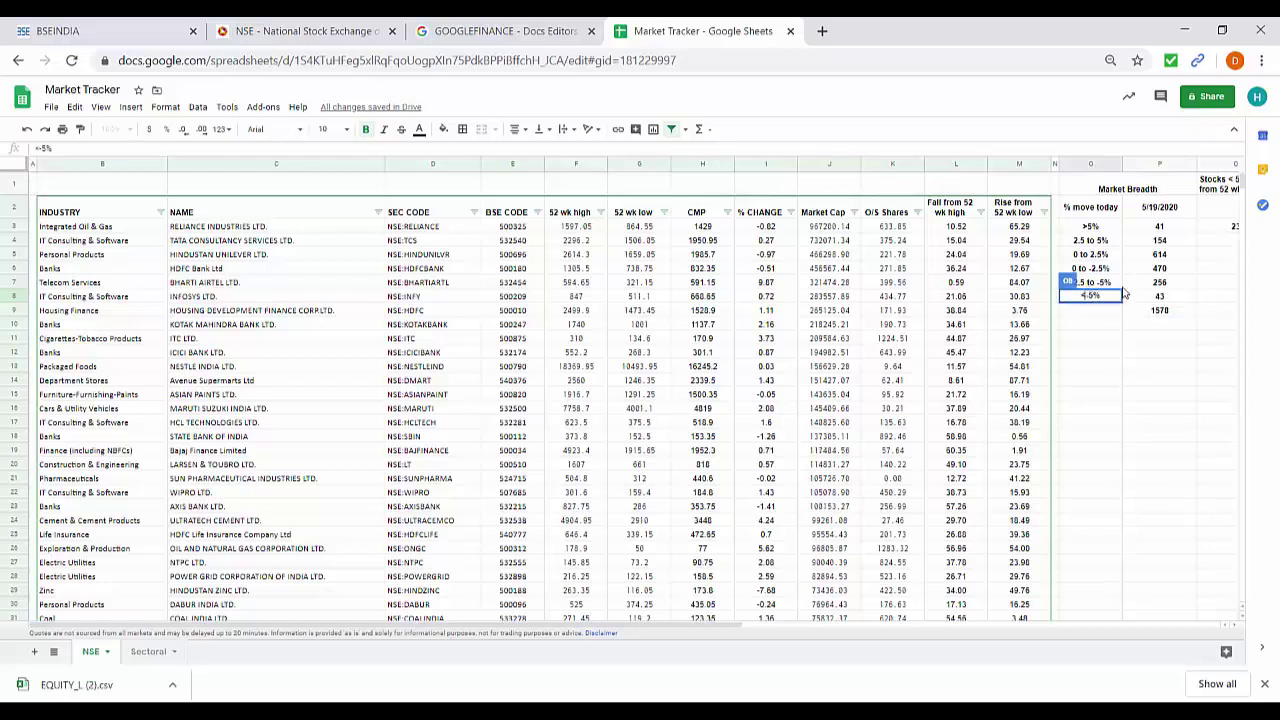
pyautogui.click(1085, 339)
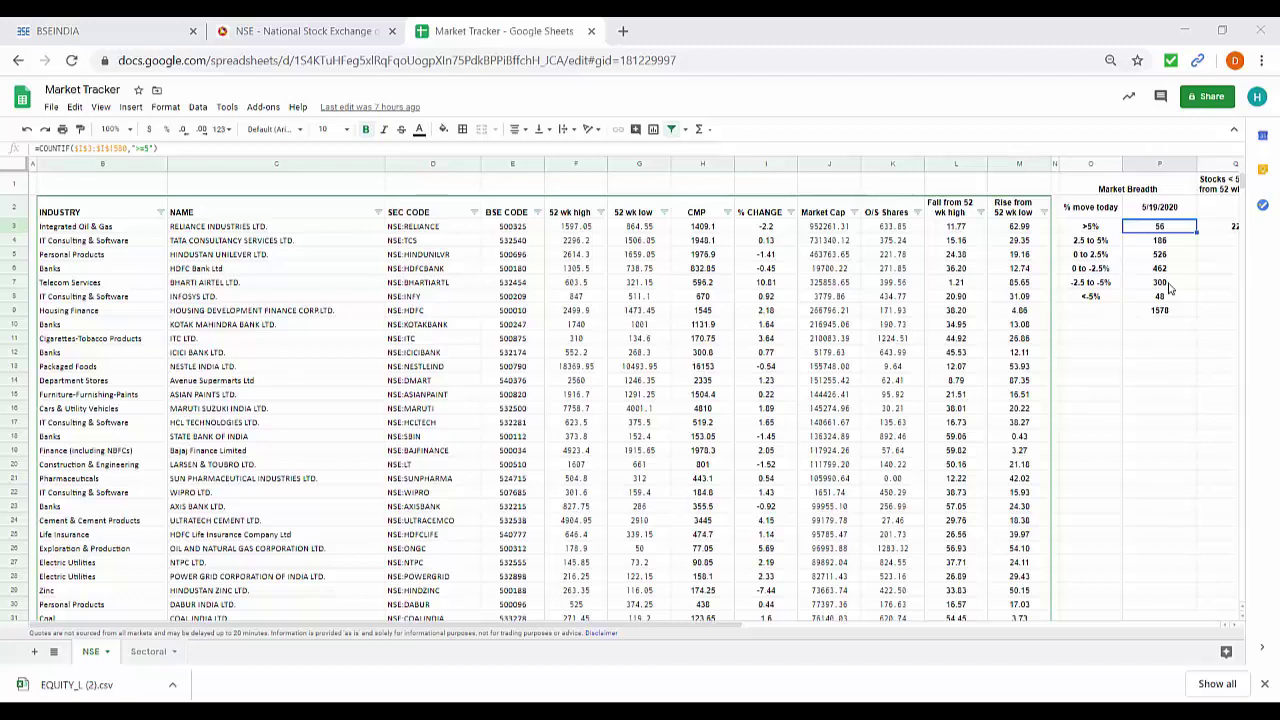
# Examine the COUNTIF formula in P3 and the COUNTIFS formulas in P4 and P5 that count the % CHANGE values.
pyautogui.doubleClick(1152, 230)
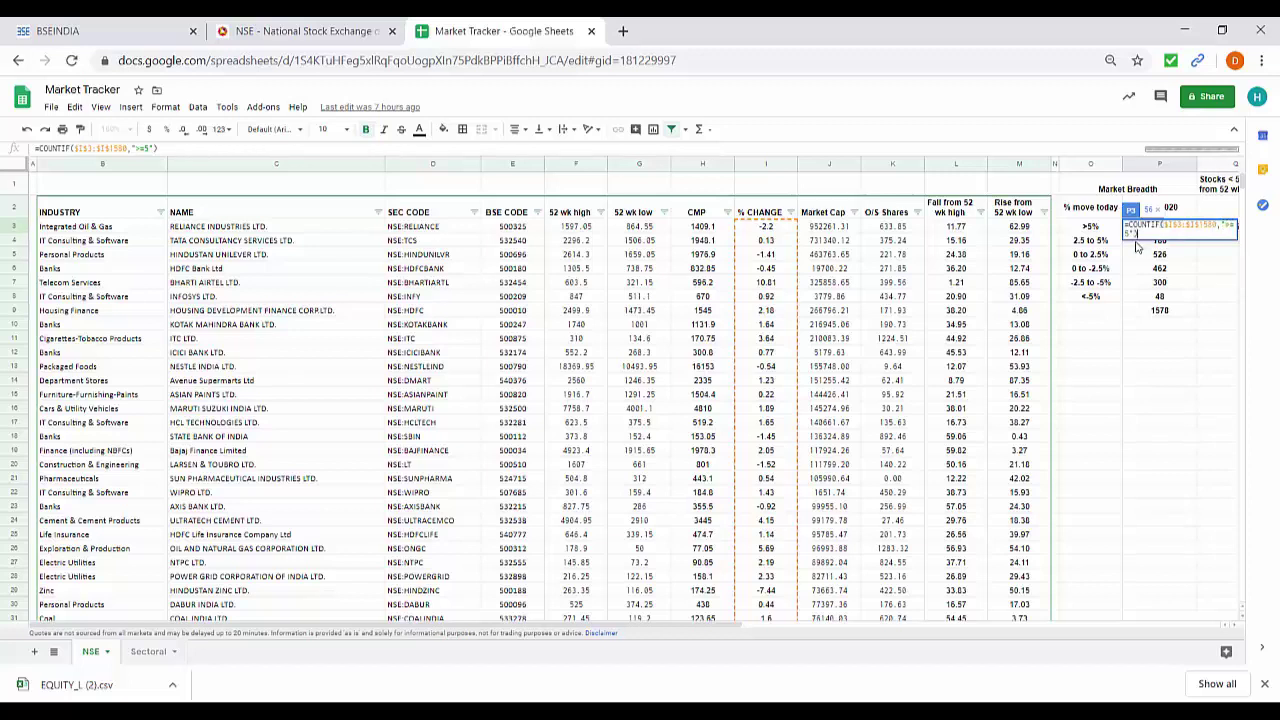
pyautogui.press('Return')
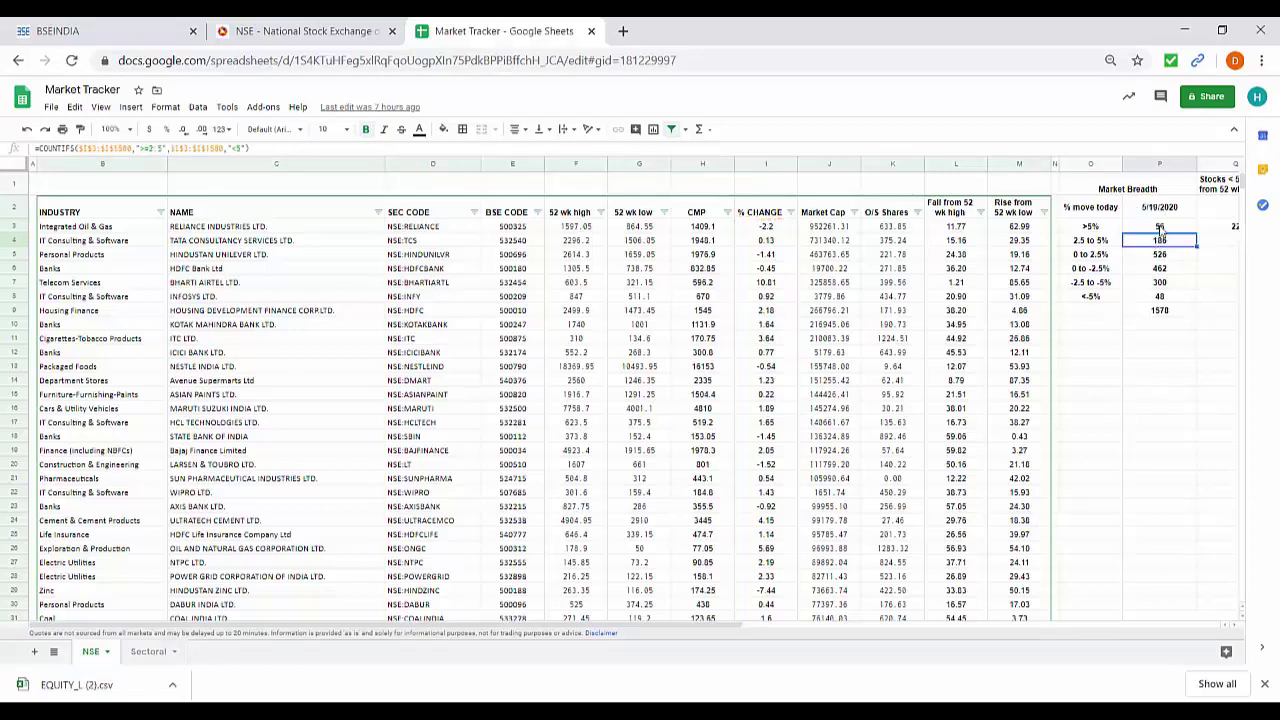
pyautogui.click(1160, 228)
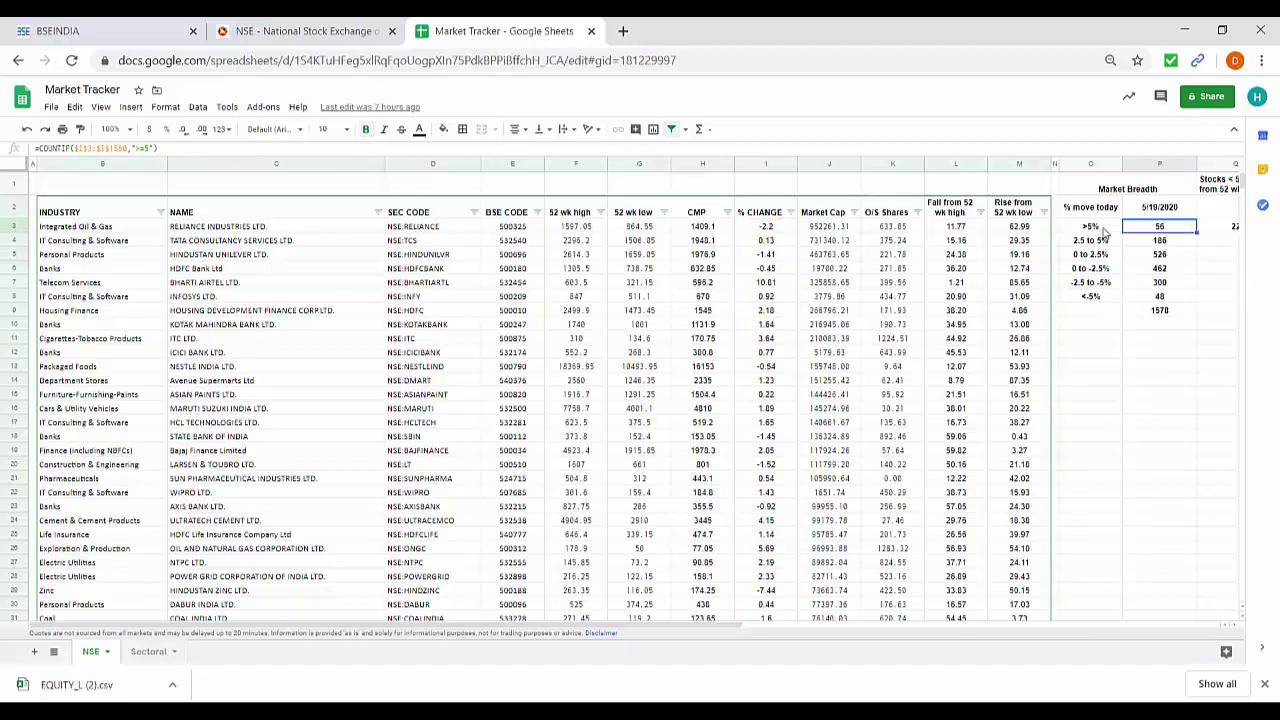
pyautogui.click(1150, 244)
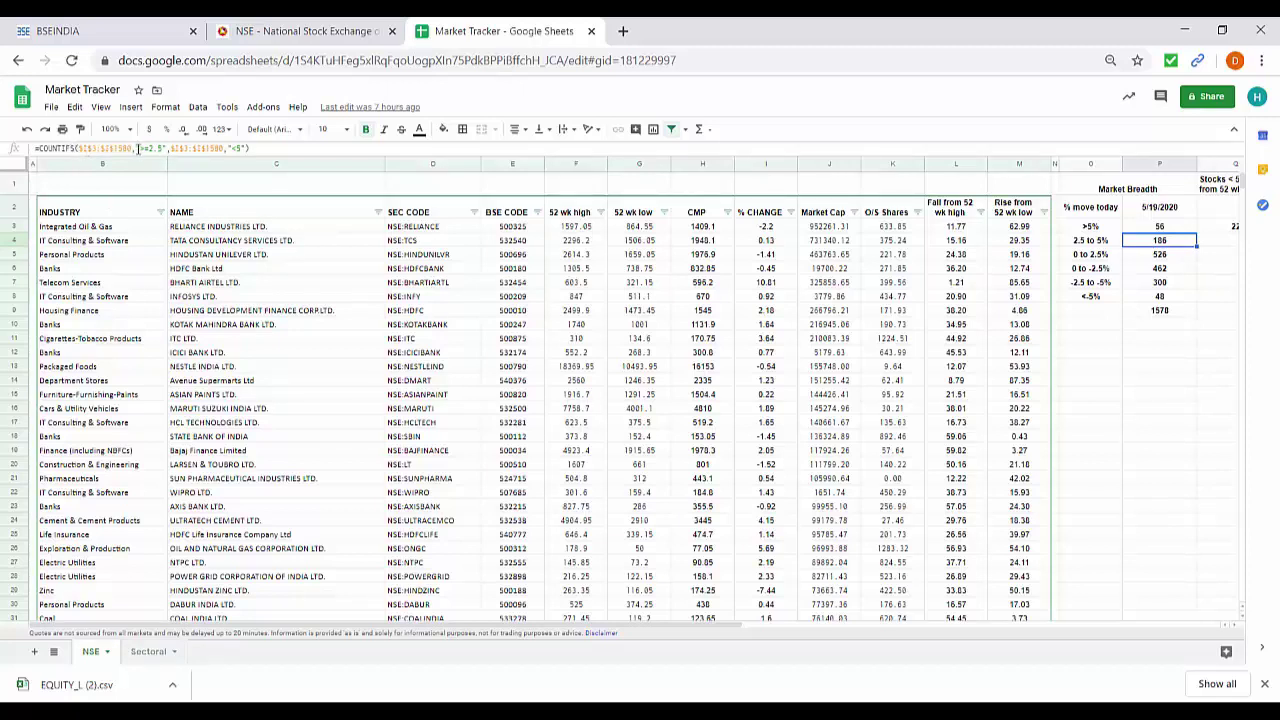
pyautogui.moveTo(138, 148); pyautogui.dragTo(162, 148)
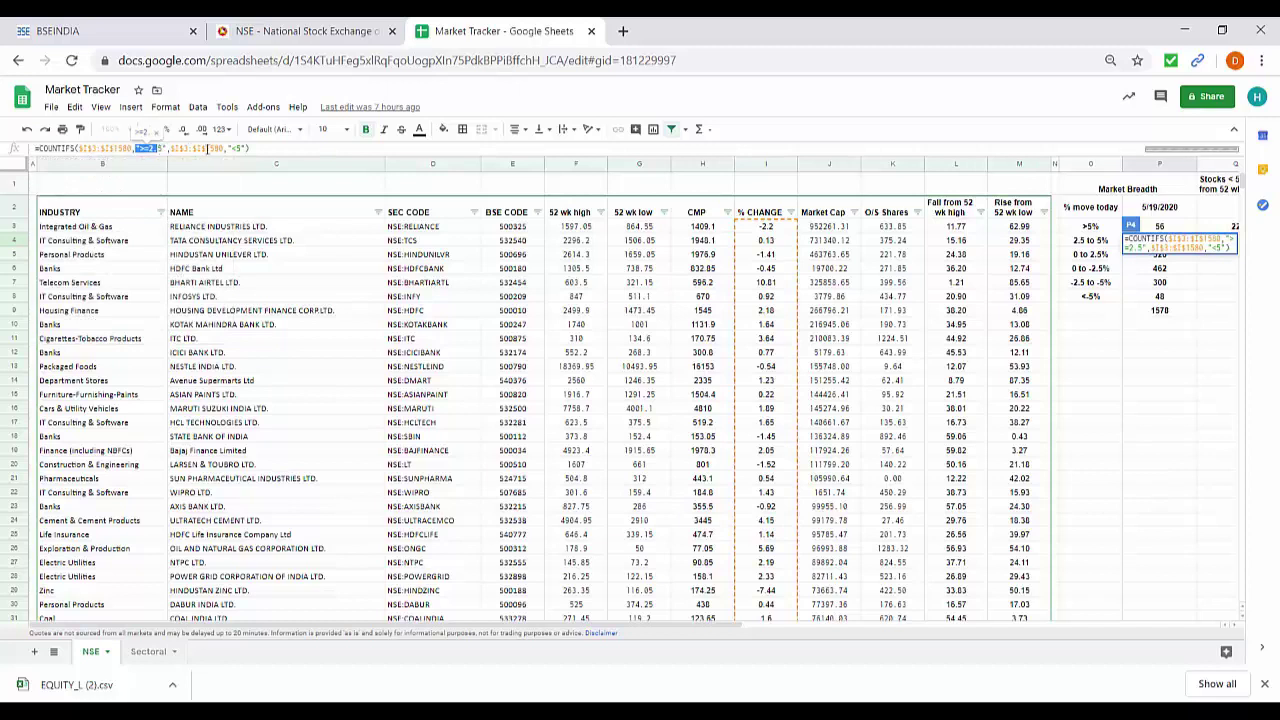
pyautogui.click(240, 149)
pyautogui.click(1140, 257)
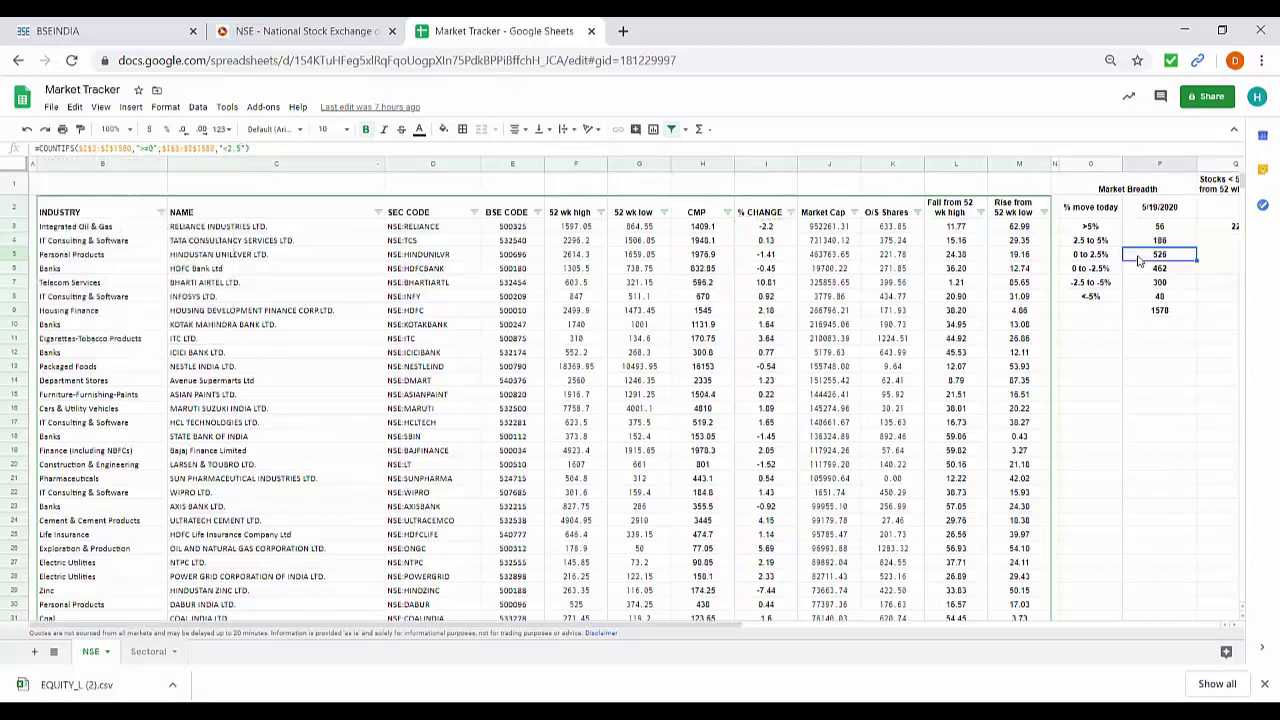
# Review the breadth counts in P3:P8, their ranges in O3:O8, and the headings for stocks < 5% away from 52 wk high and low.
pyautogui.click(1154, 228)
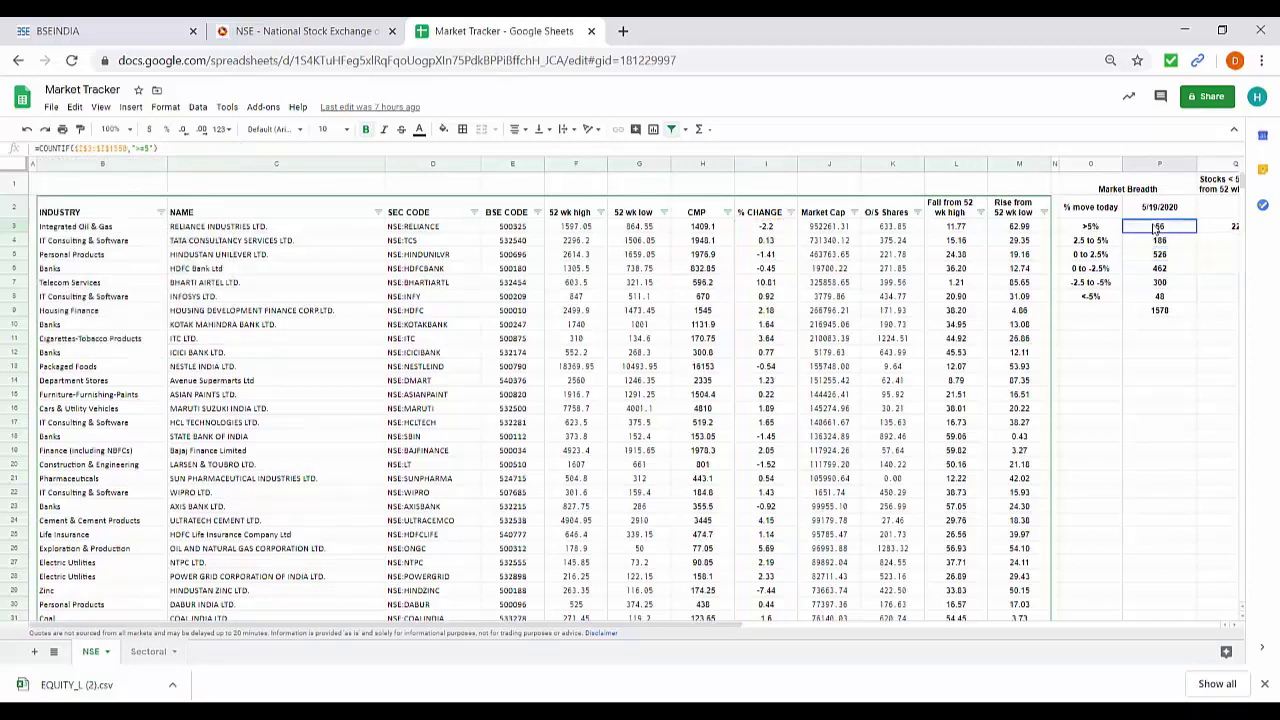
pyautogui.keyDown('shift'); pyautogui.click(1159, 296); pyautogui.keyUp('shift')
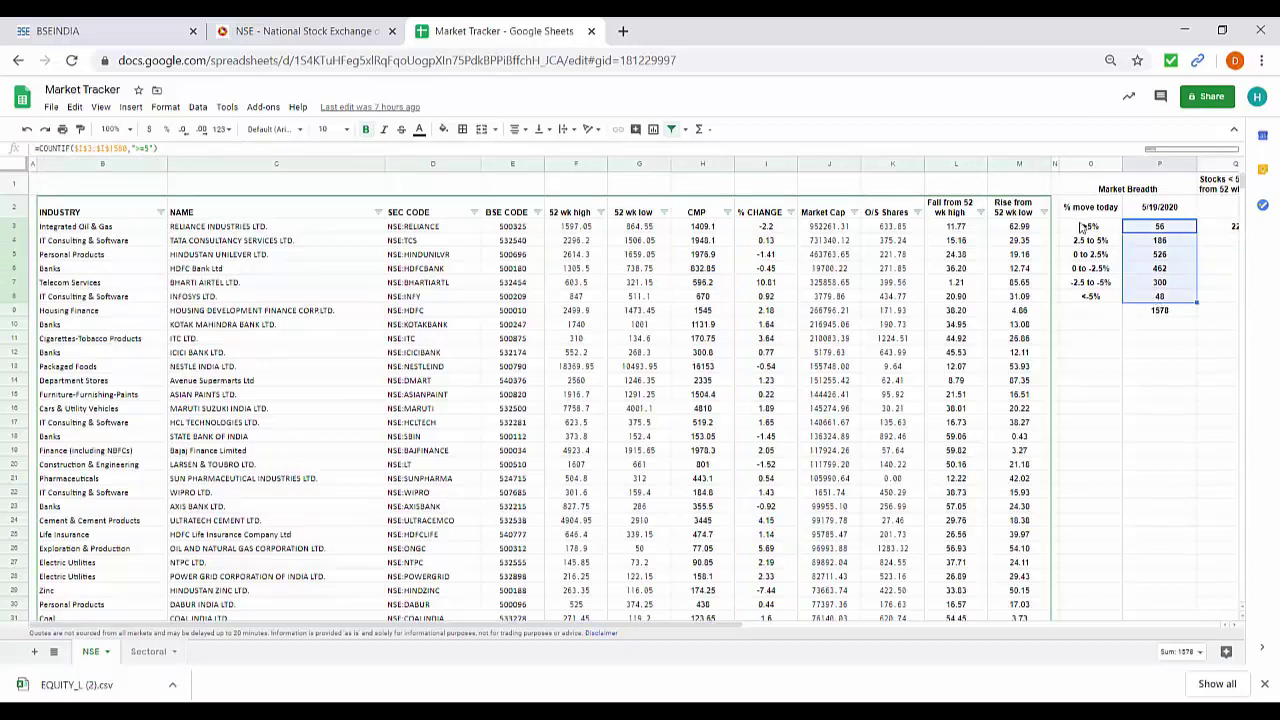
pyautogui.moveTo(1082, 226); pyautogui.dragTo(1090, 297)
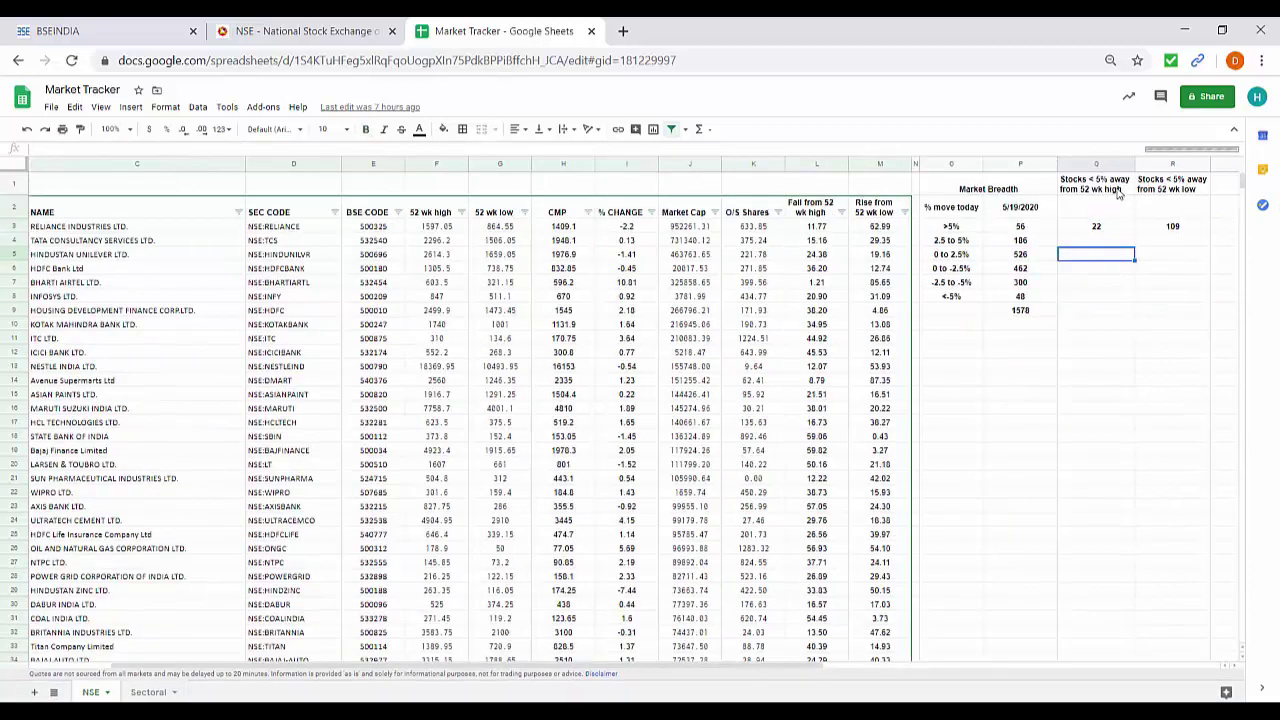
pyautogui.click(1119, 194)
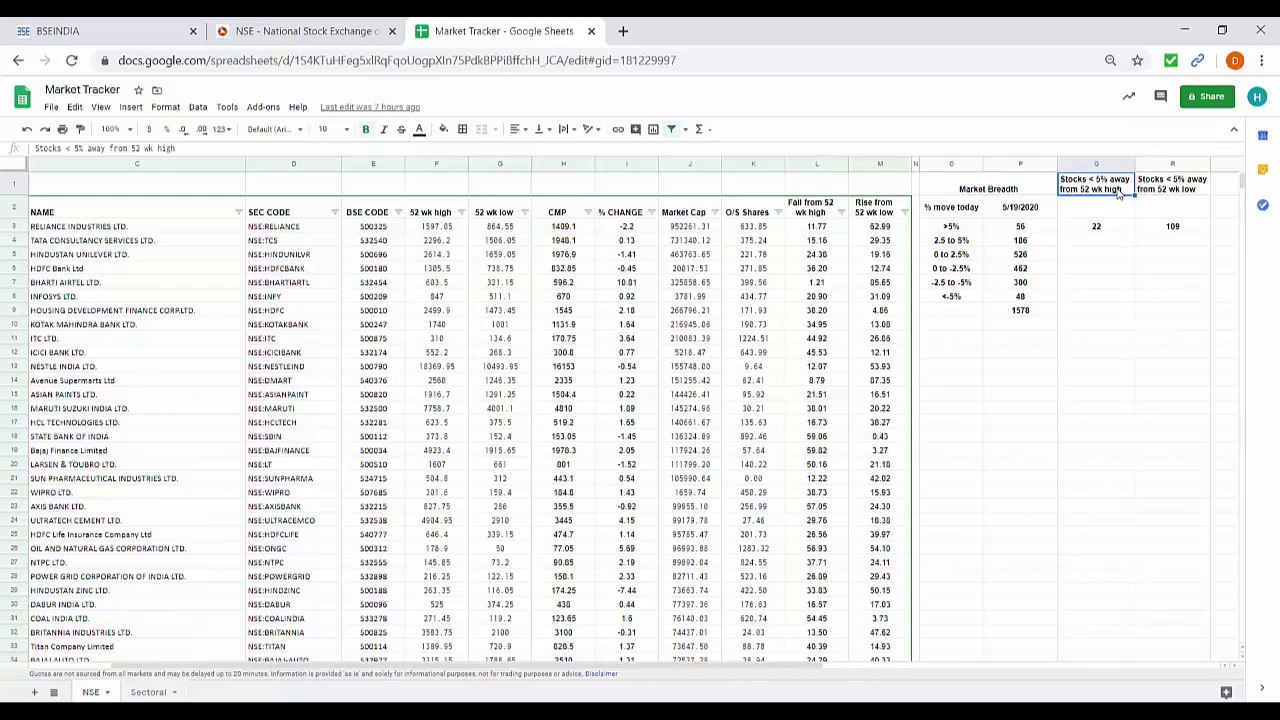
pyautogui.click(1158, 193)
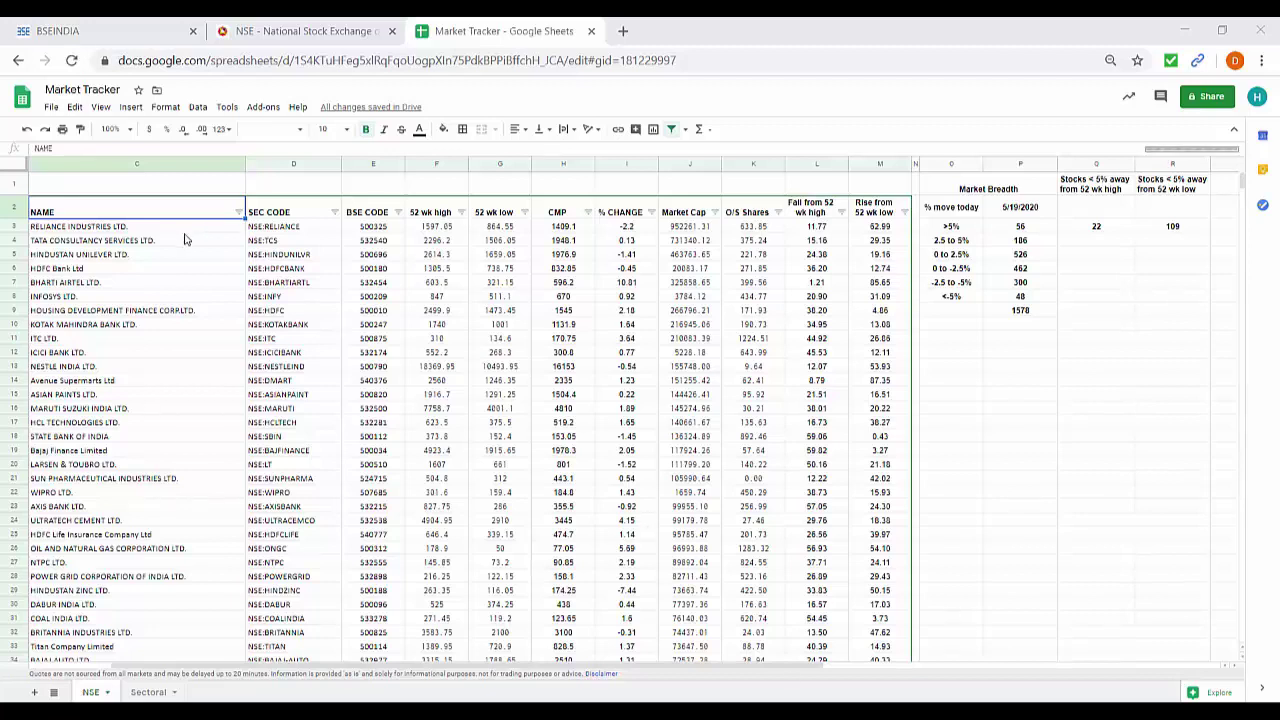
# Go to the Sectoral sheet and review the pivot table's source range, row fields and value fields from CMP to 52 wk low.
pyautogui.click(150, 692)
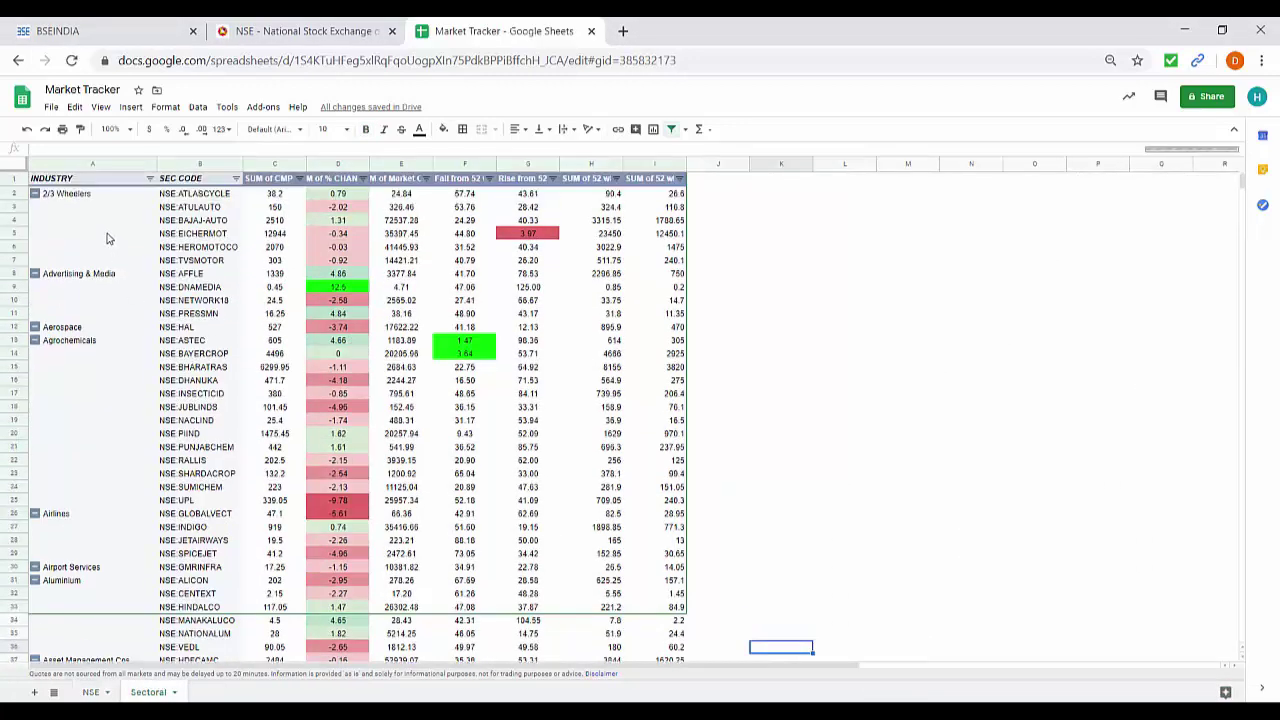
pyautogui.click(109, 238)
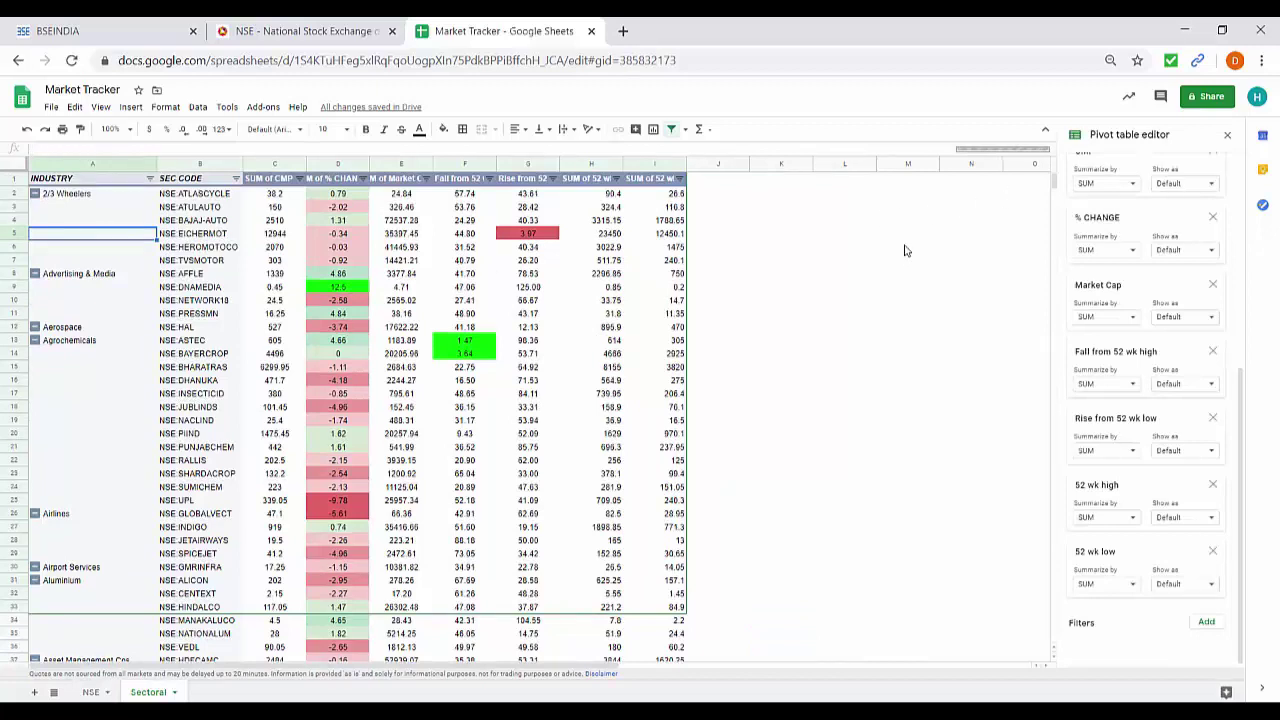
pyautogui.scroll(1, 1196, 295)
pyautogui.scroll(3, 1082, 252)
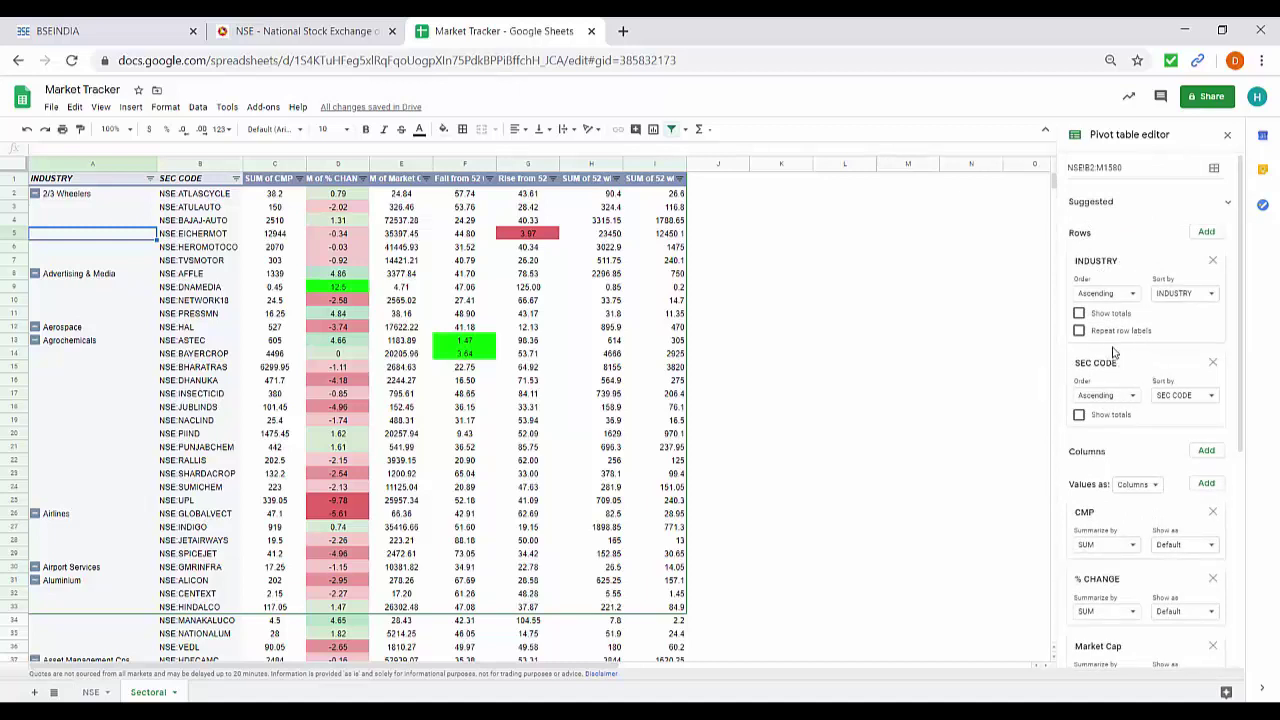
pyautogui.scroll(-3, 1115, 340)
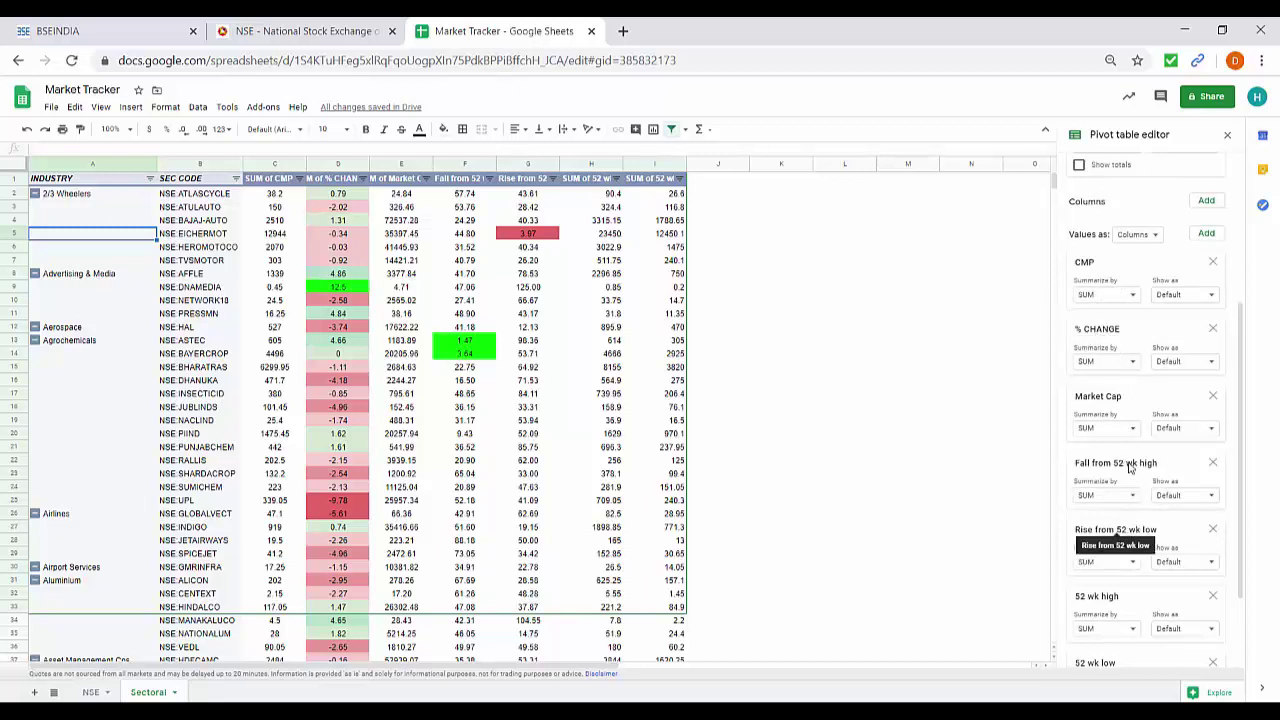
pyautogui.scroll(-1, 1129, 455)
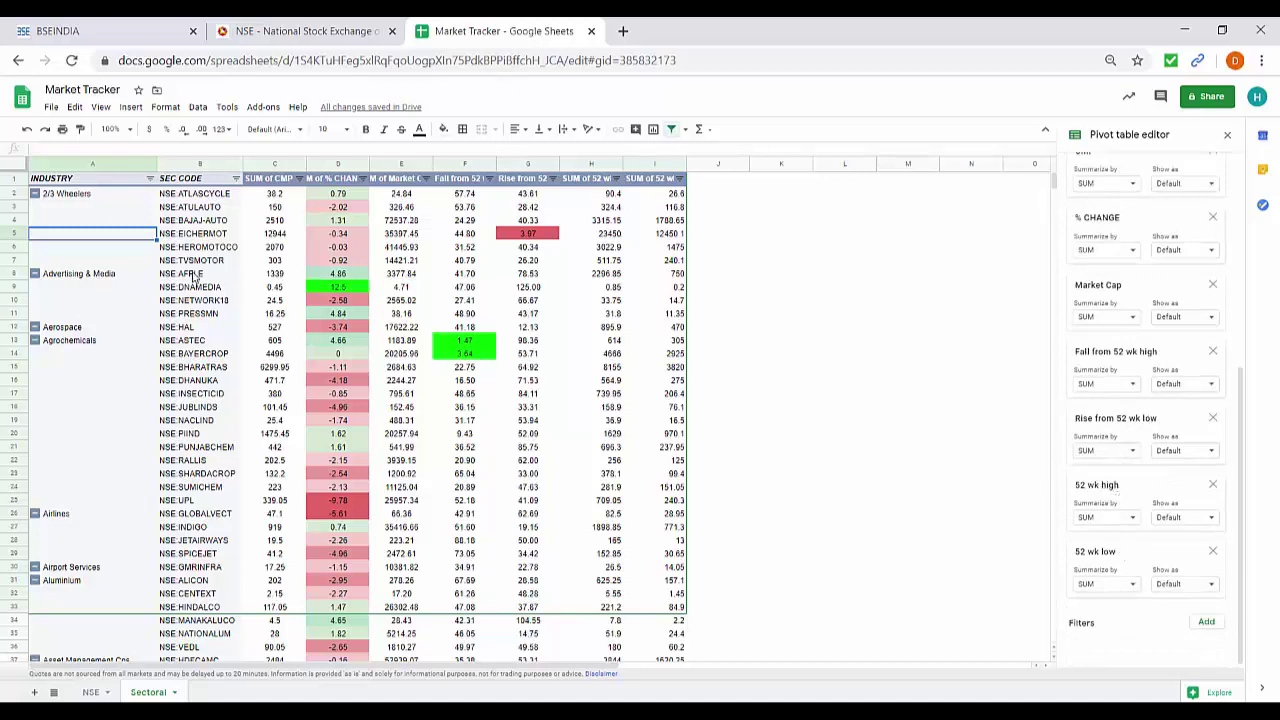
# Examine the colour formatting of the pivot table's % CHANGE column across the industries.
pyautogui.press('Down')
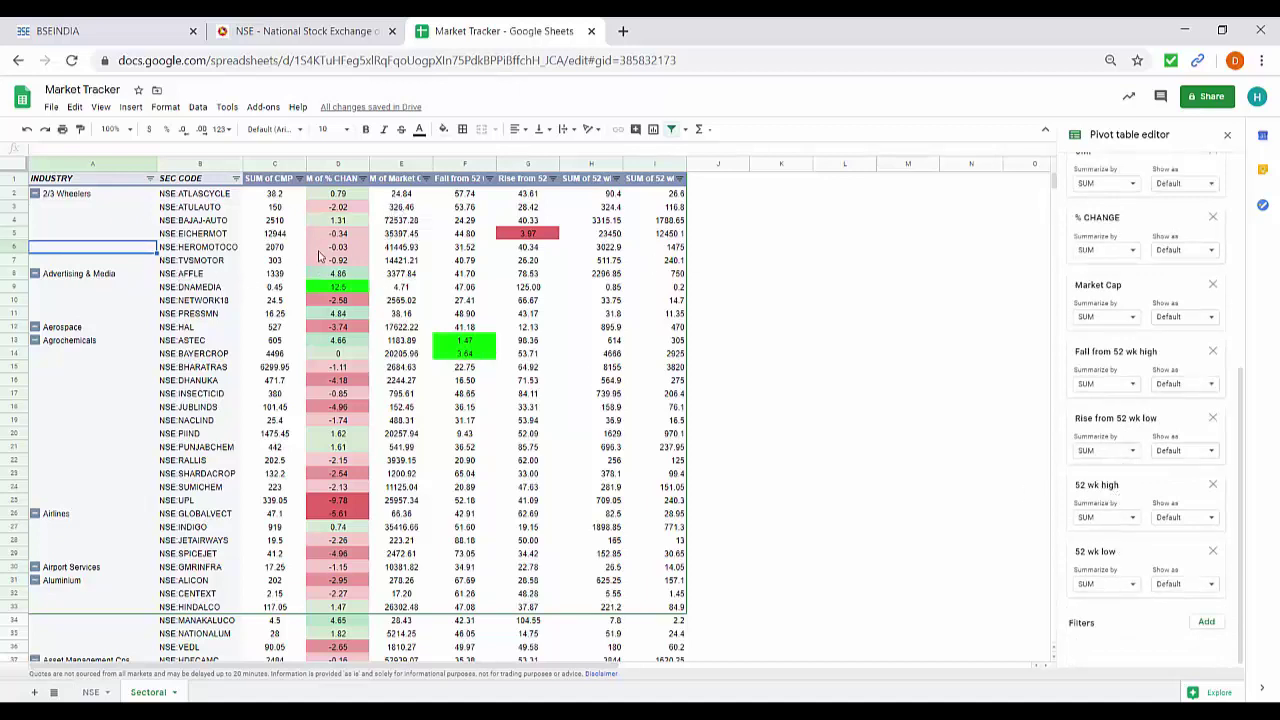
pyautogui.click(340, 195)
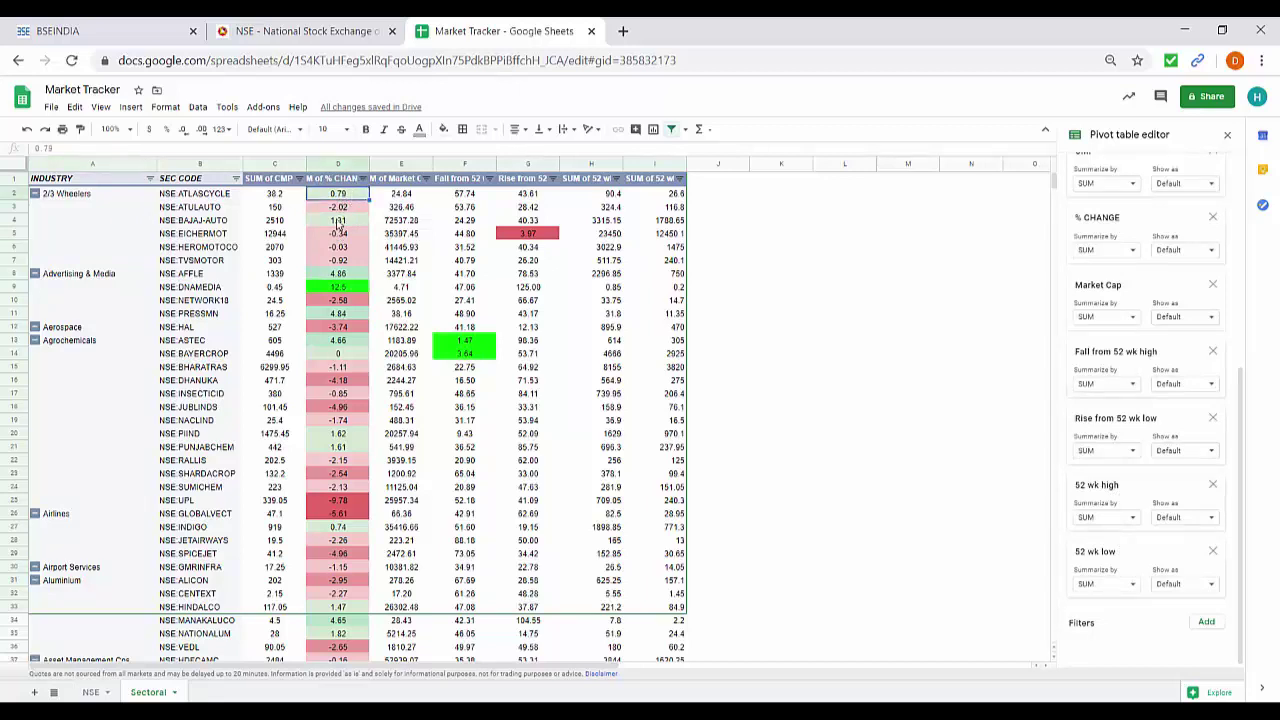
pyautogui.scroll(-3, 340, 240)
pyautogui.scroll(3, 340, 250)
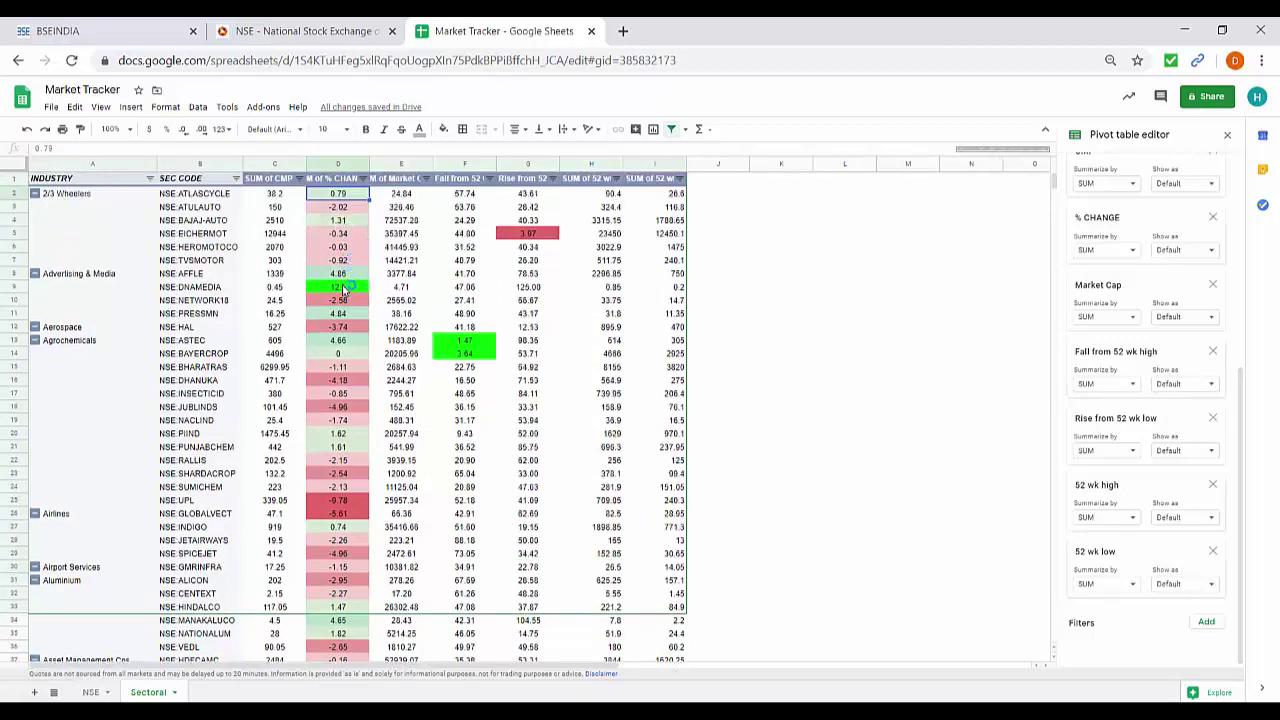
pyautogui.click(343, 288)
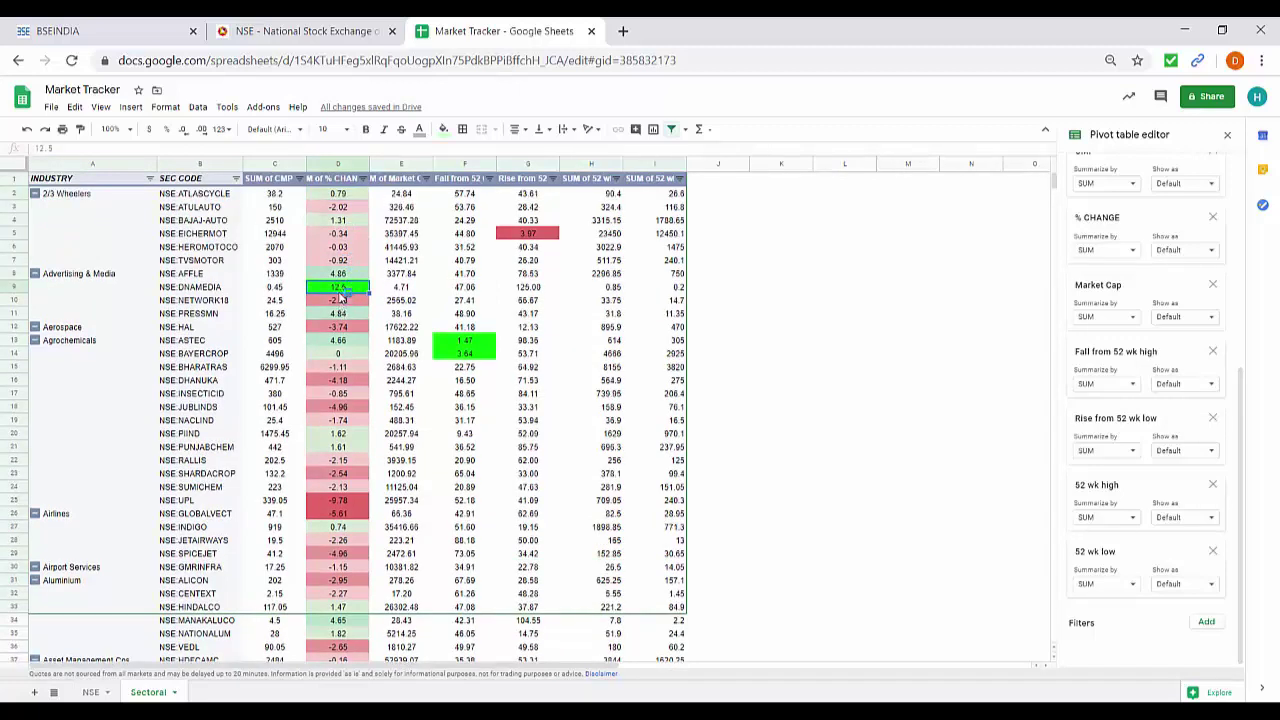
pyautogui.click(341, 224)
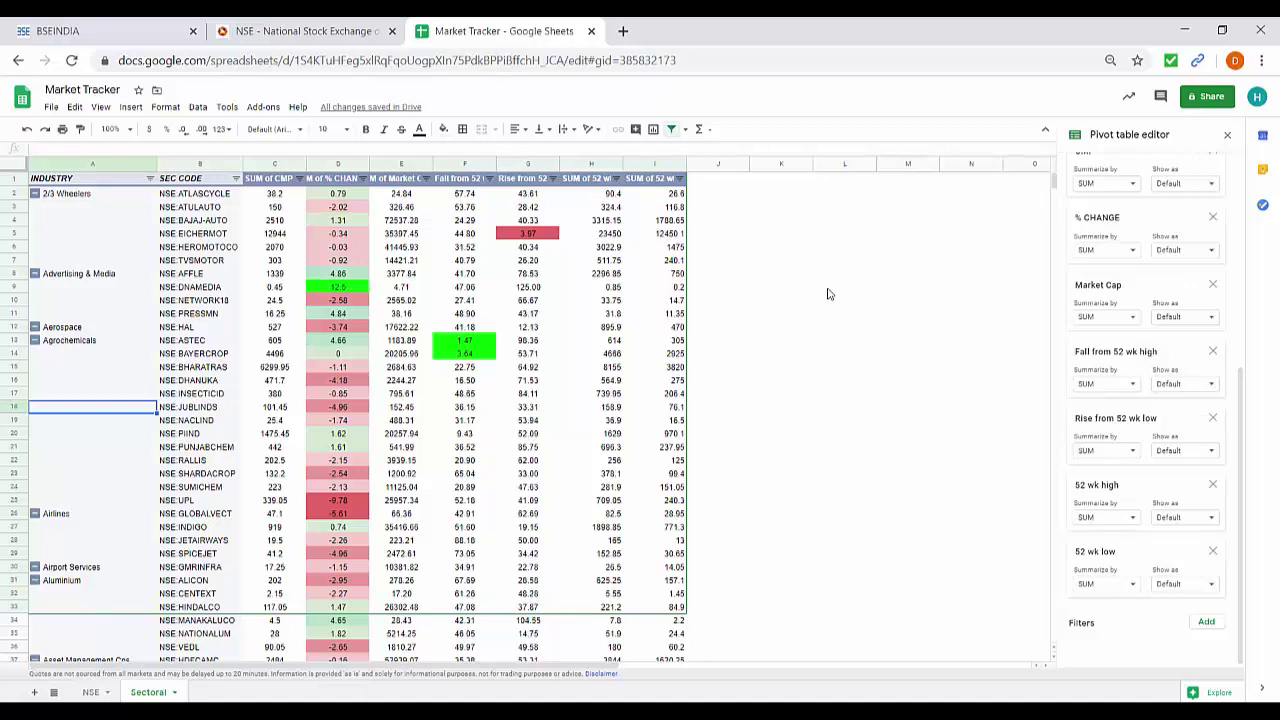
# Filter the Sectoral pivot table to rows whose % CHANGE is greater than or equal to 5.
pyautogui.click(1206, 622)
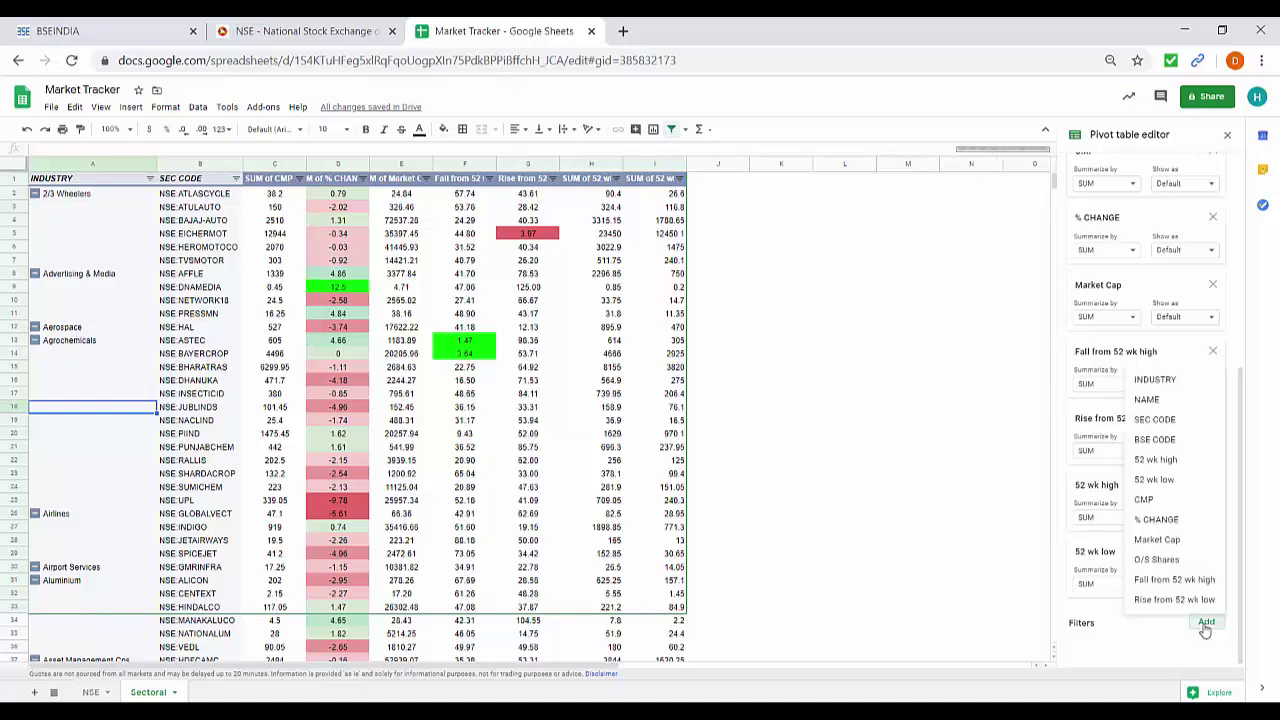
pyautogui.click(1146, 521)
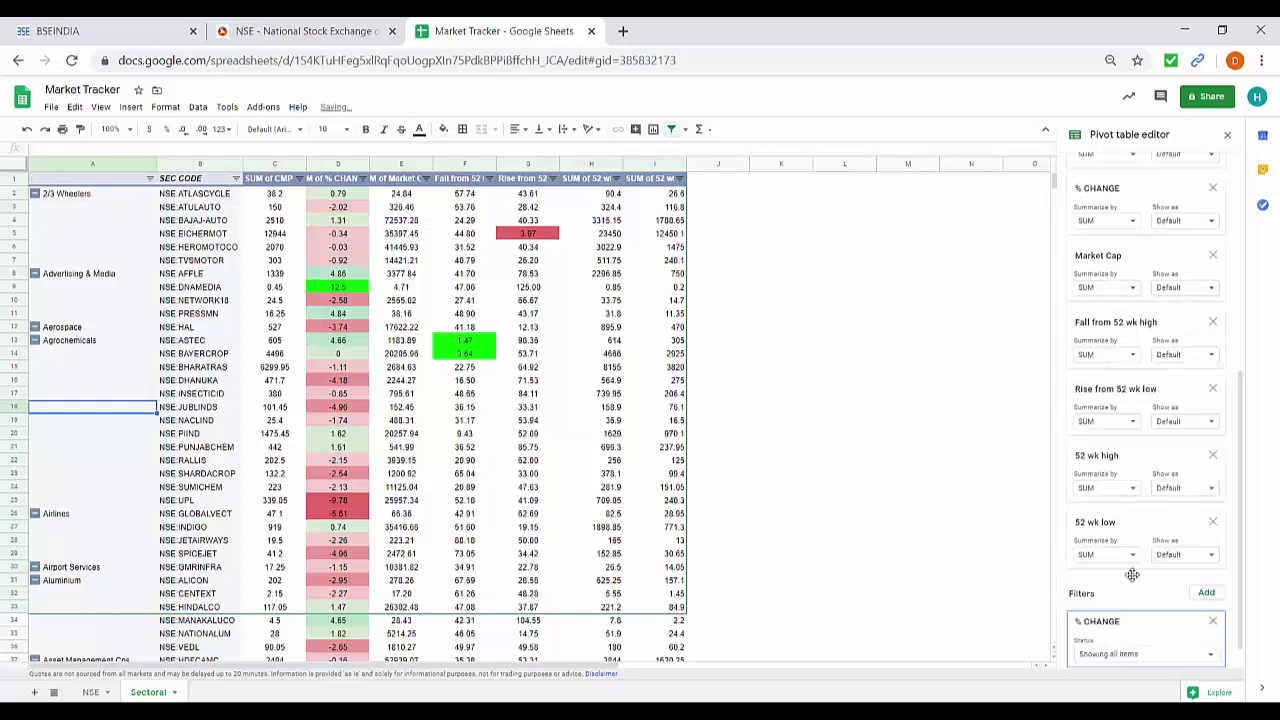
pyautogui.scroll(-1, 1112, 632)
pyautogui.click(1100, 632)
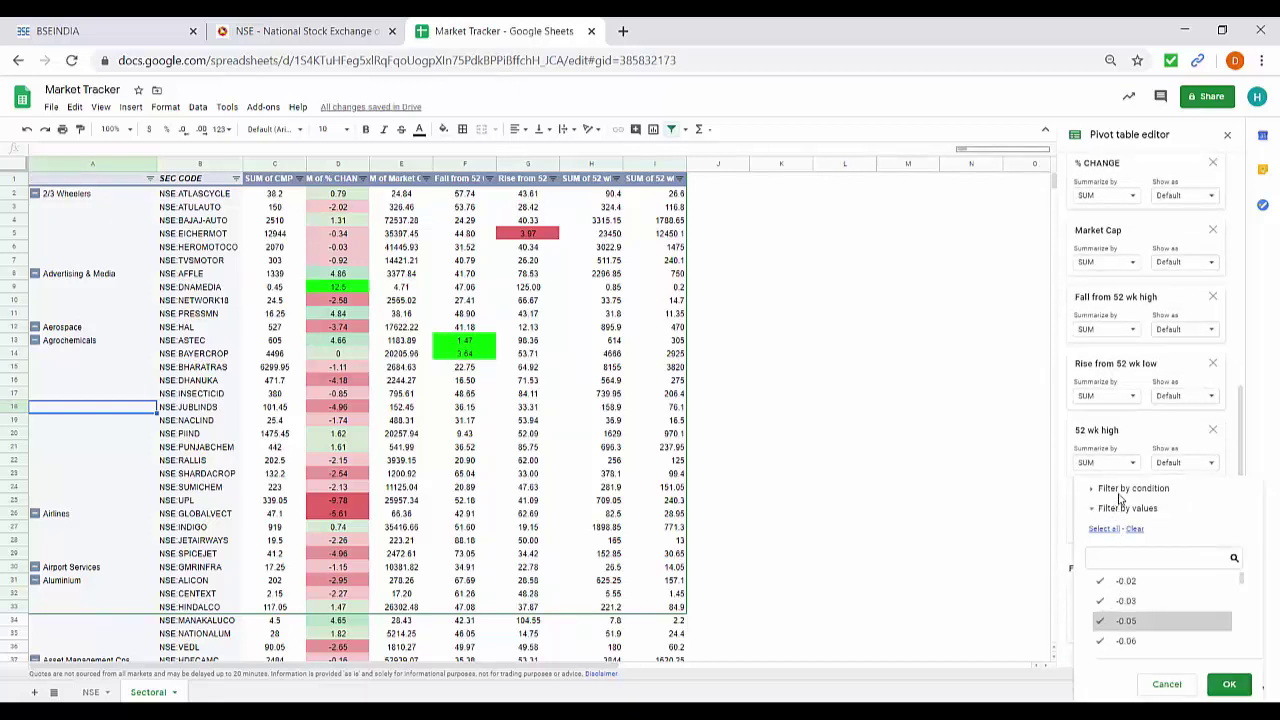
pyautogui.click(1121, 488)
pyautogui.click(1121, 490)
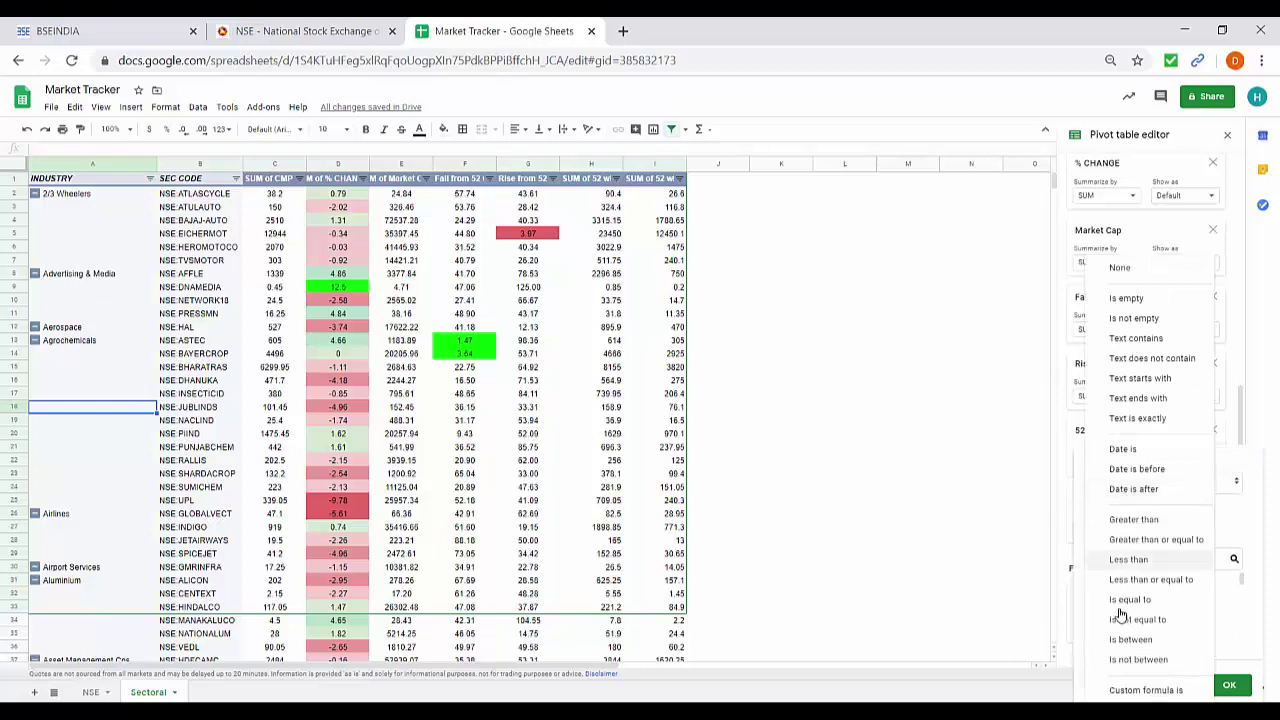
pyautogui.click(1128, 543)
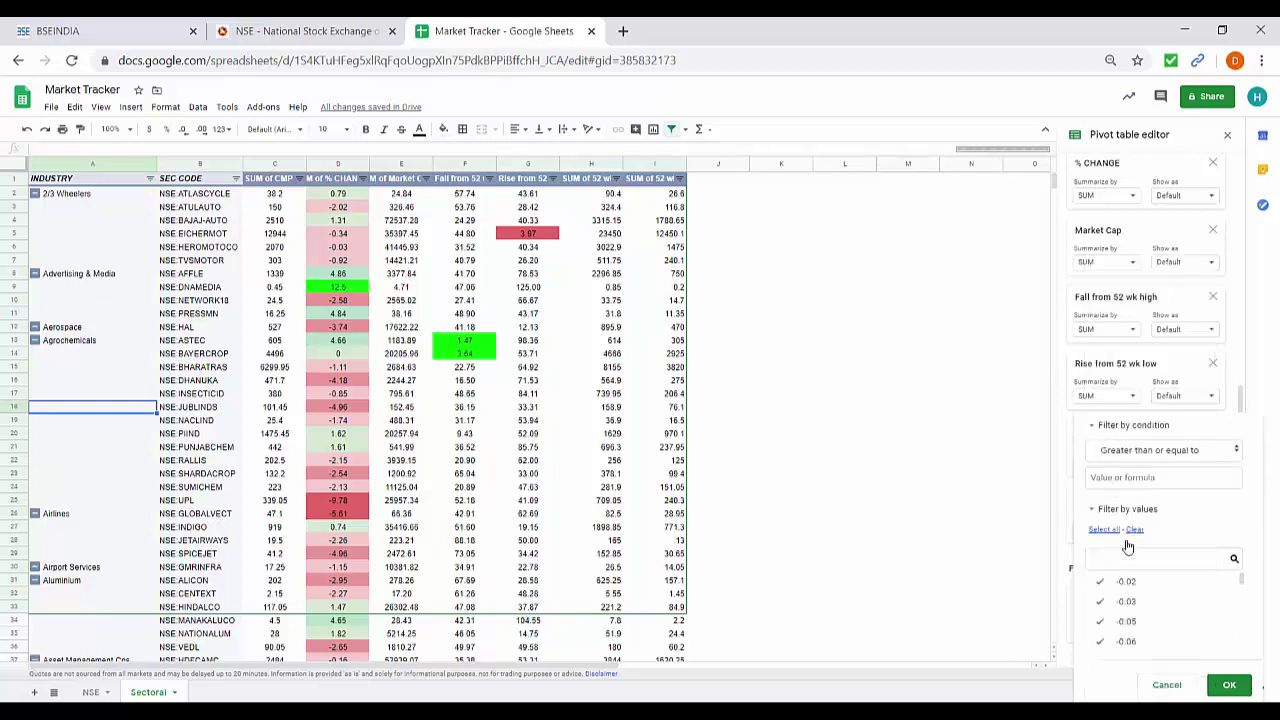
pyautogui.click(1128, 479)
pyautogui.write('5')
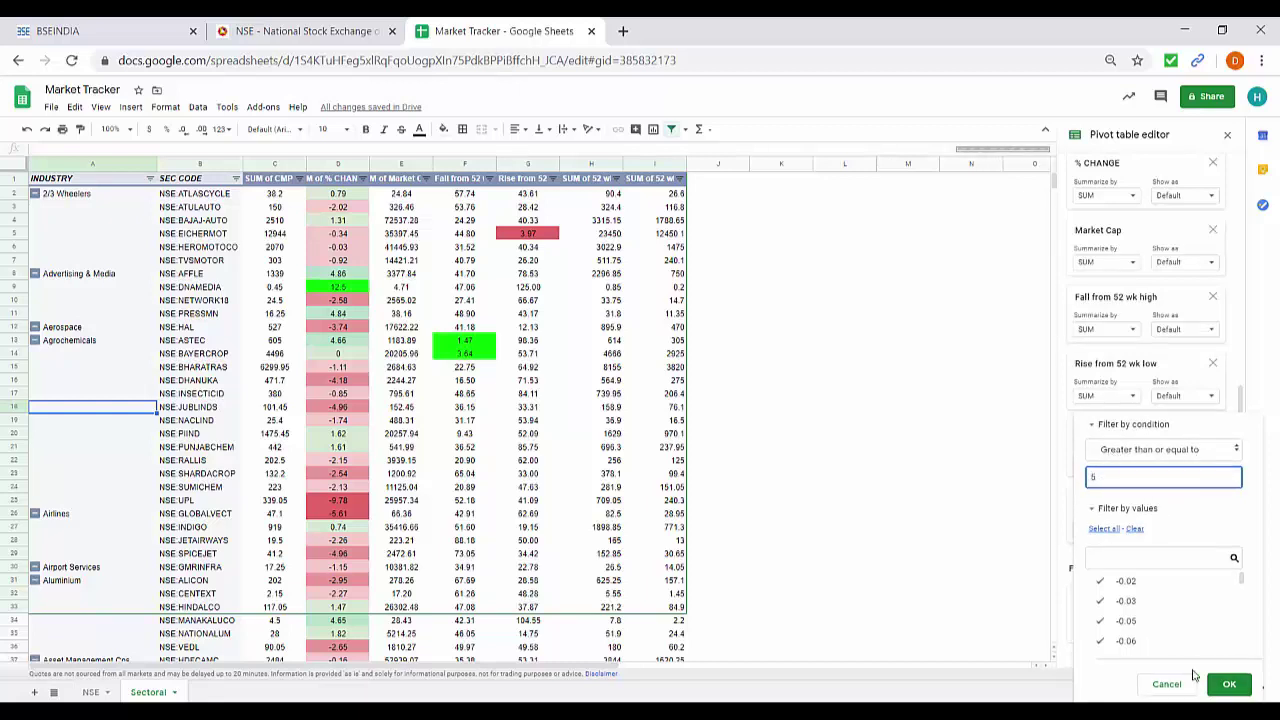
pyautogui.click(1228, 686)
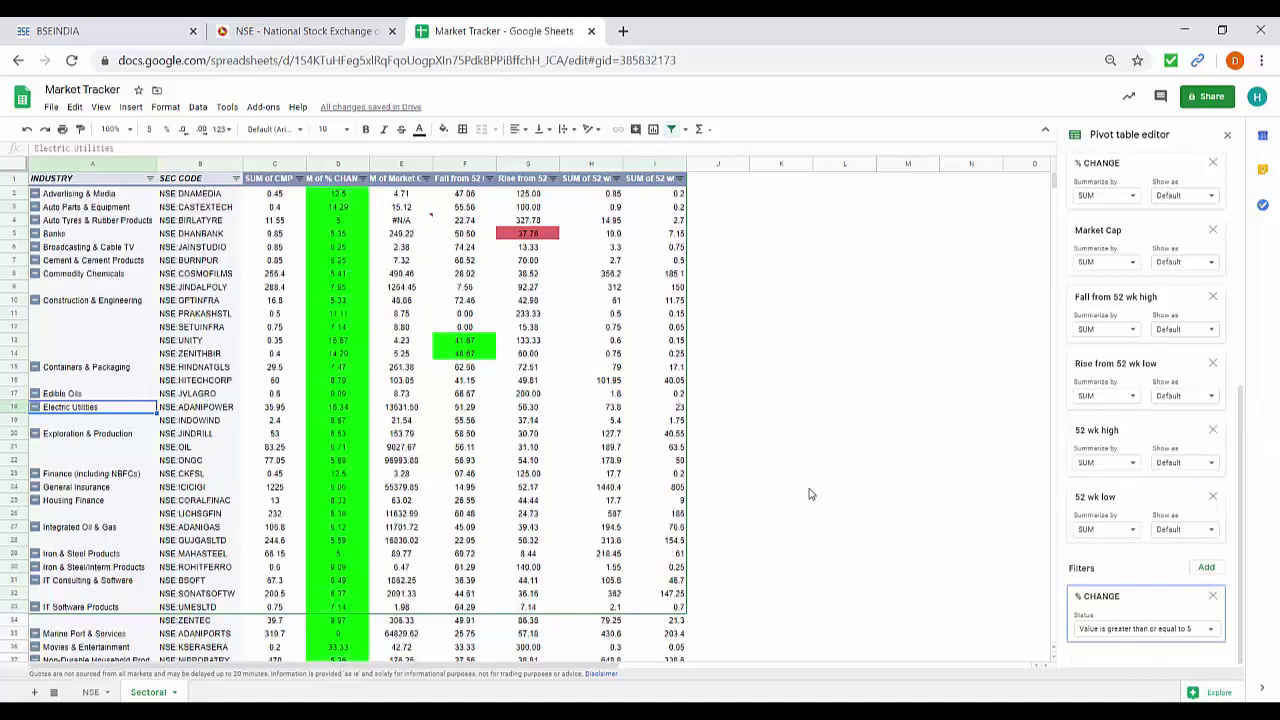
pyautogui.click(348, 197)
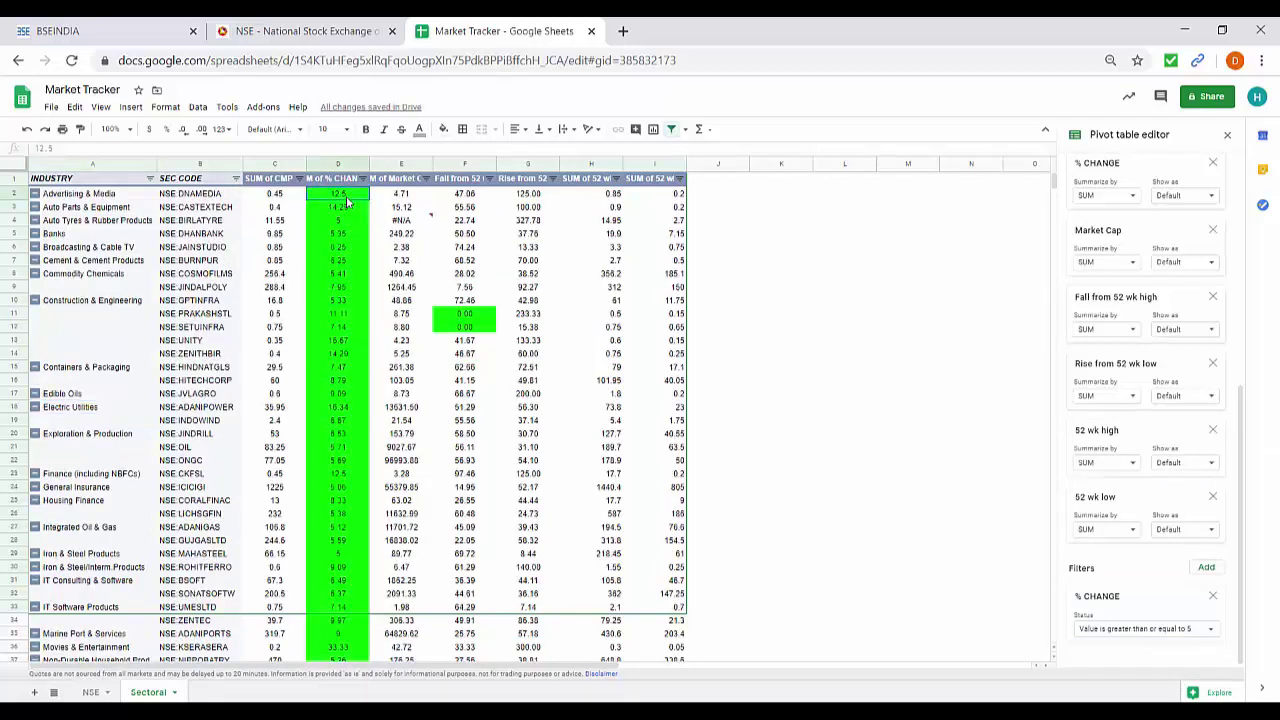
# Examine the filtered Sectoral pivot table from Advertising & Media to Textiles, reviewing each industry's stocks and their % CHANGE.
pyautogui.scroll(-5, 348, 200)
pyautogui.scroll(-3, 348, 200)
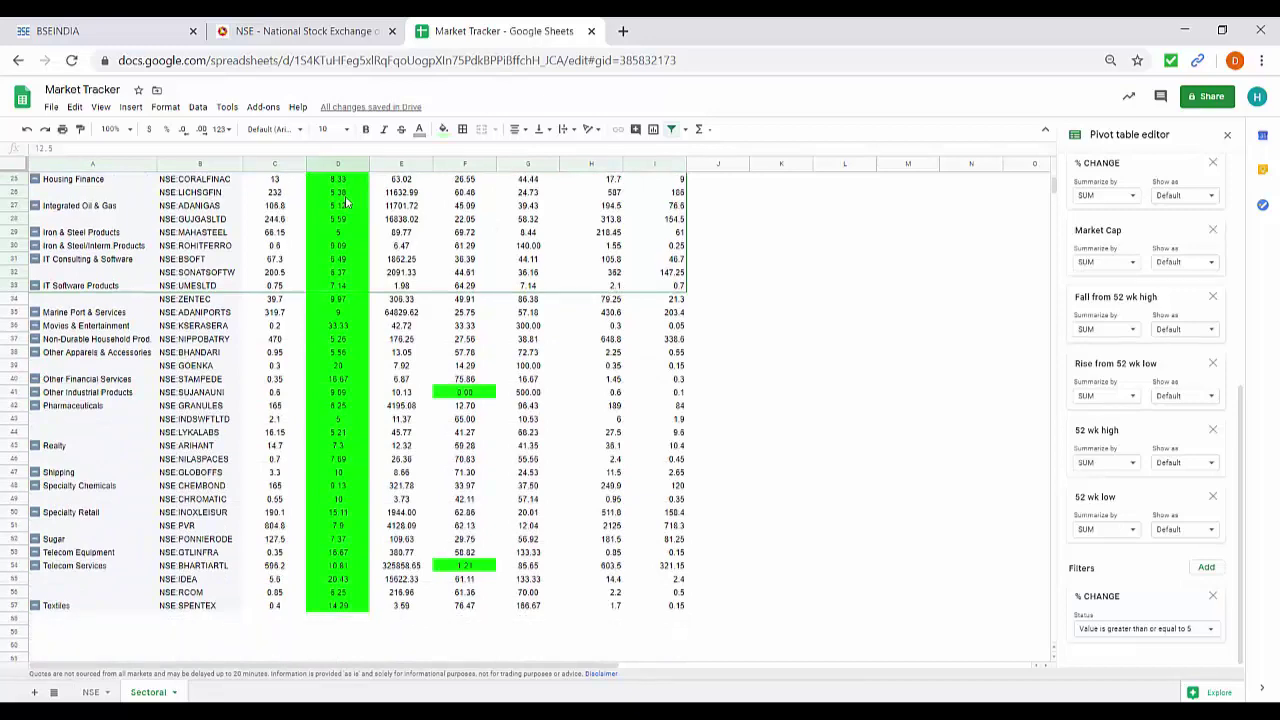
pyautogui.scroll(8, 345, 203)
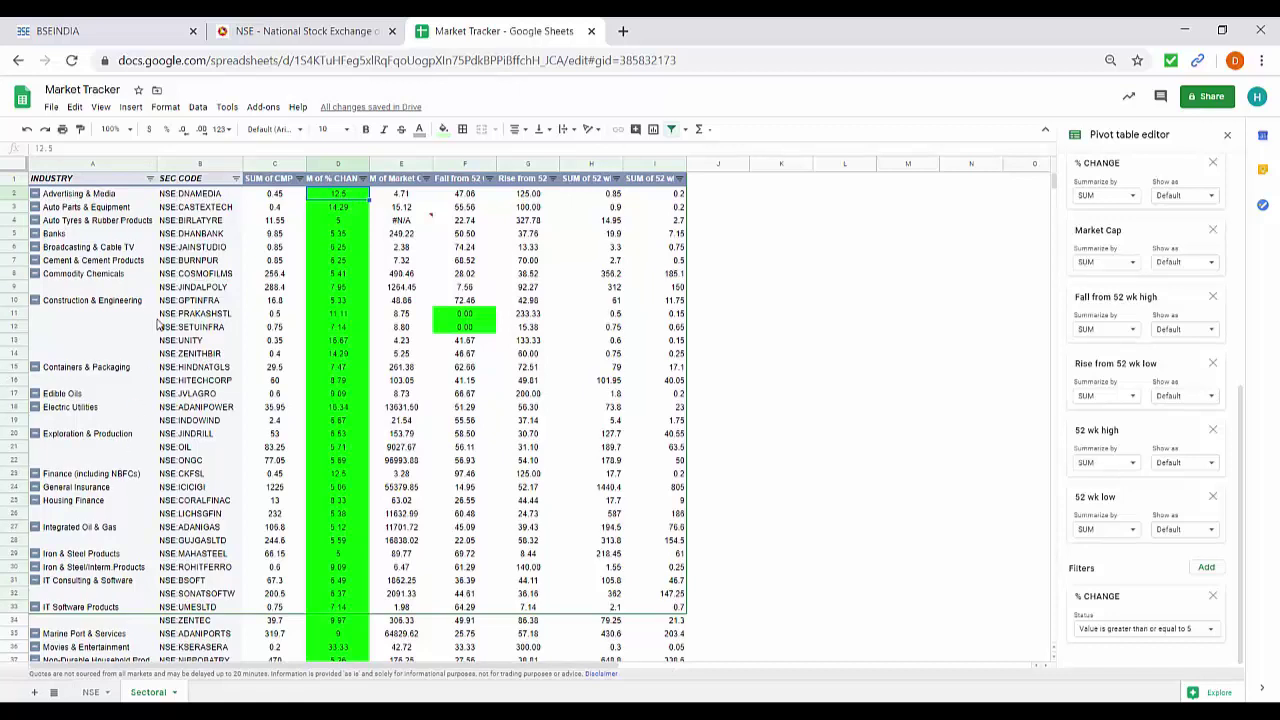
pyautogui.scroll(-3, 998, 397)
pyautogui.scroll(3, 272, 384)
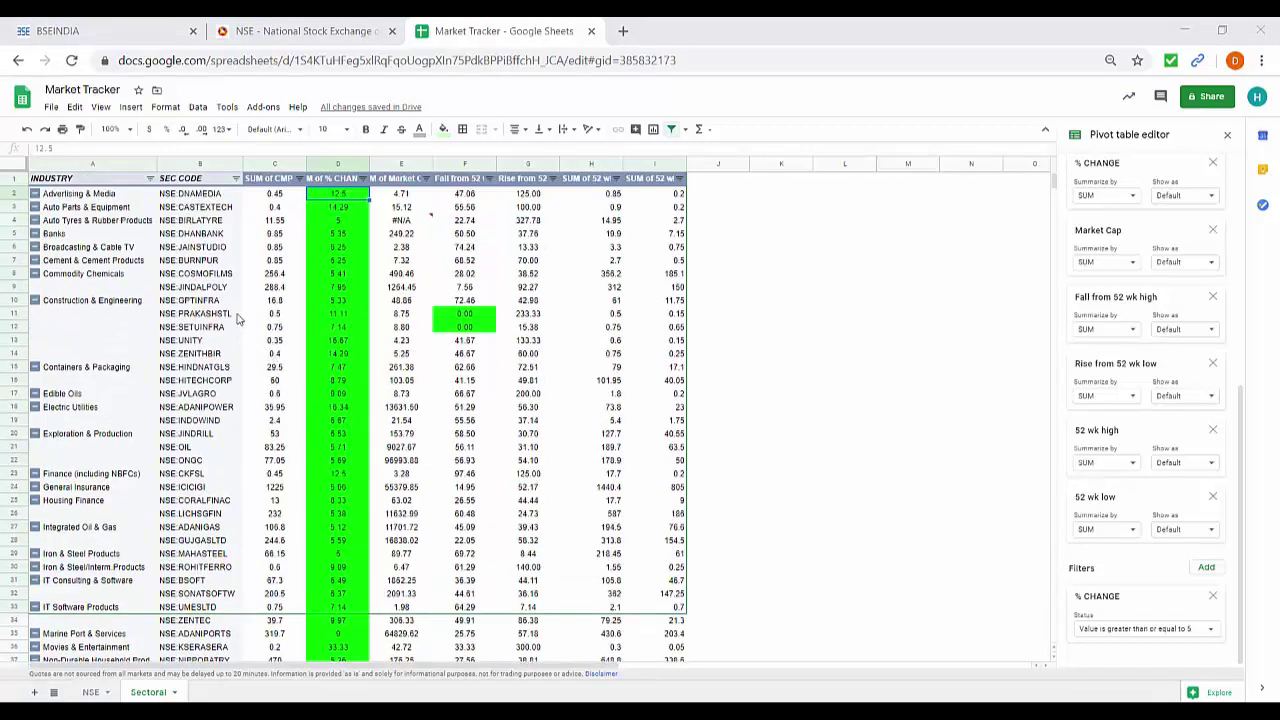
pyautogui.scroll(-2, 116, 264)
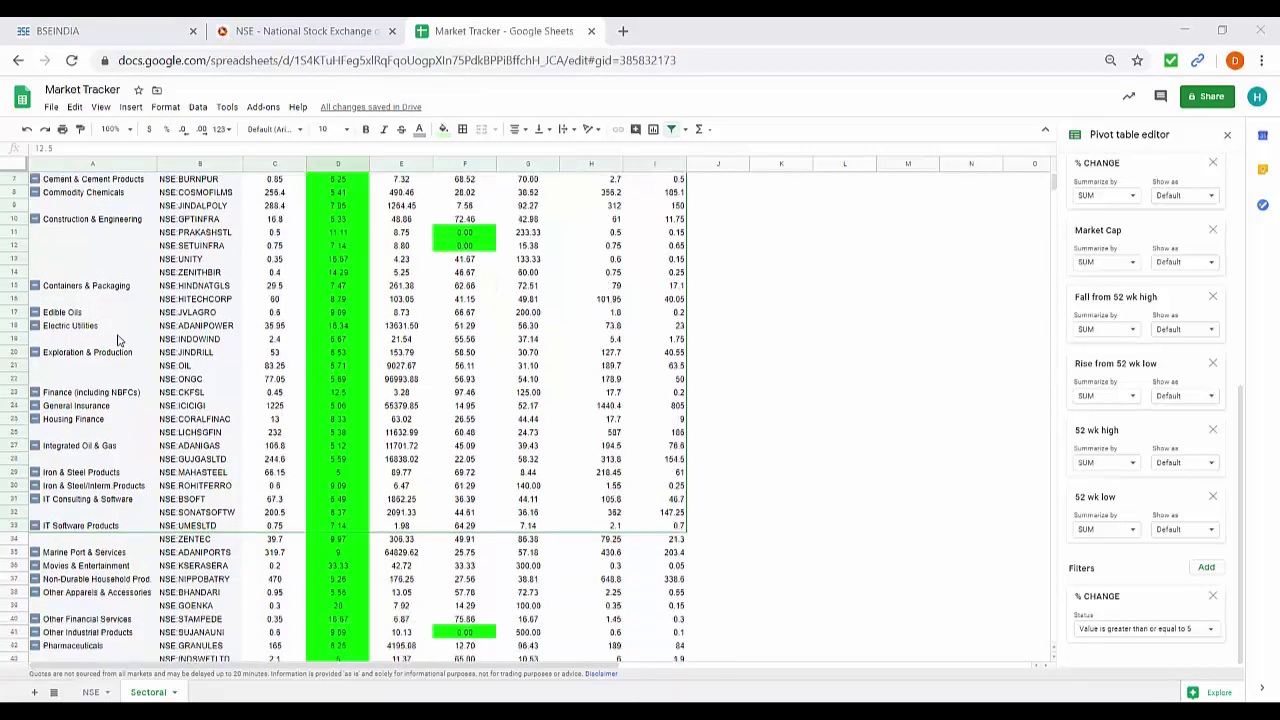
pyautogui.scroll(-7, 118, 340)
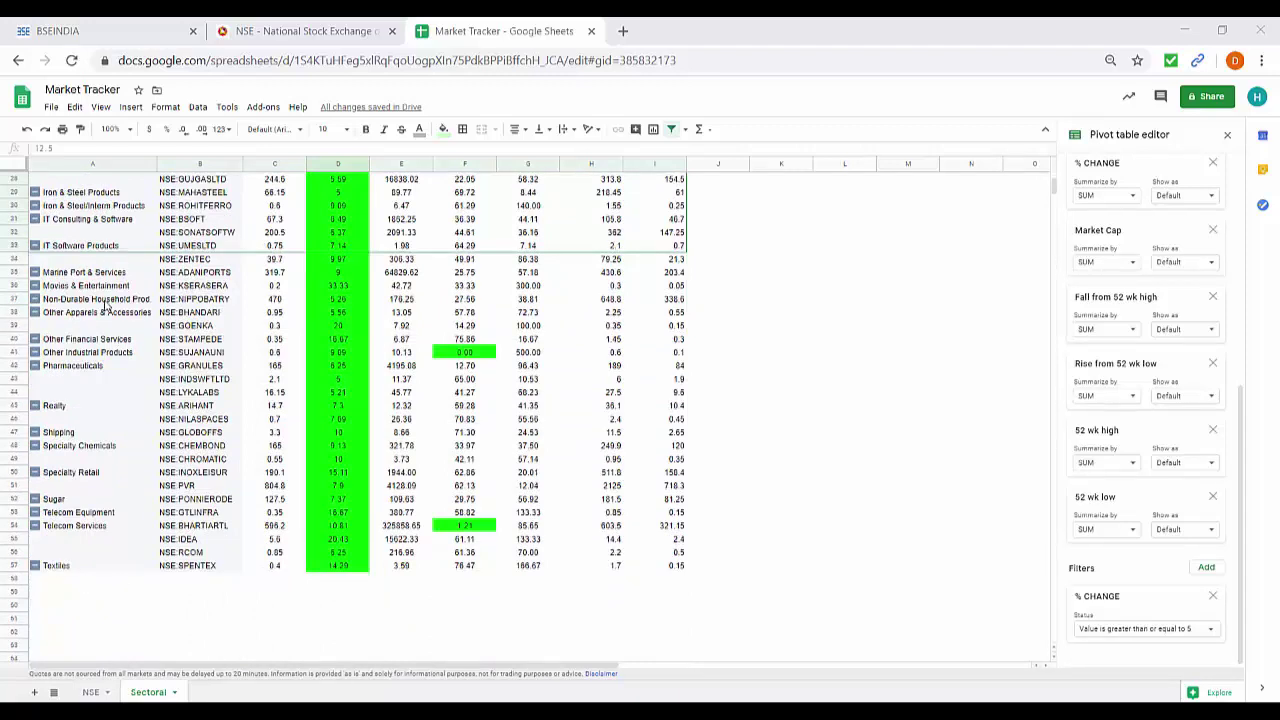
pyautogui.scroll(8, 110, 307)
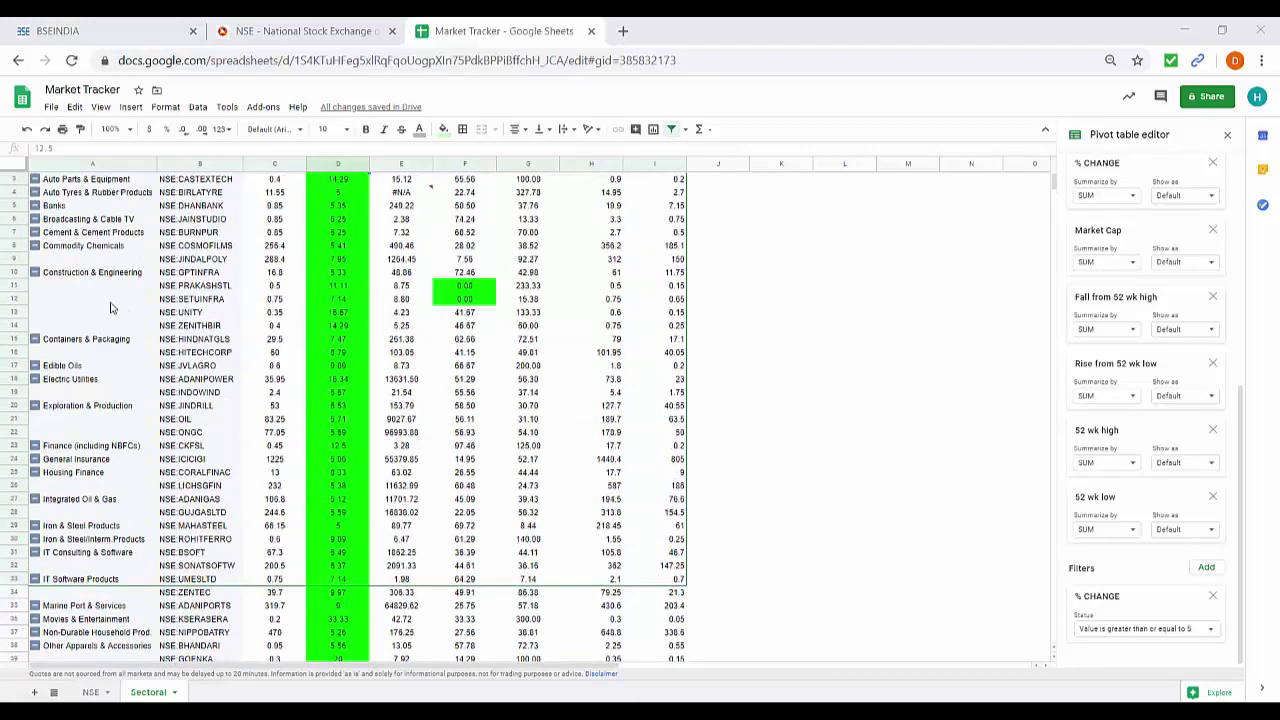